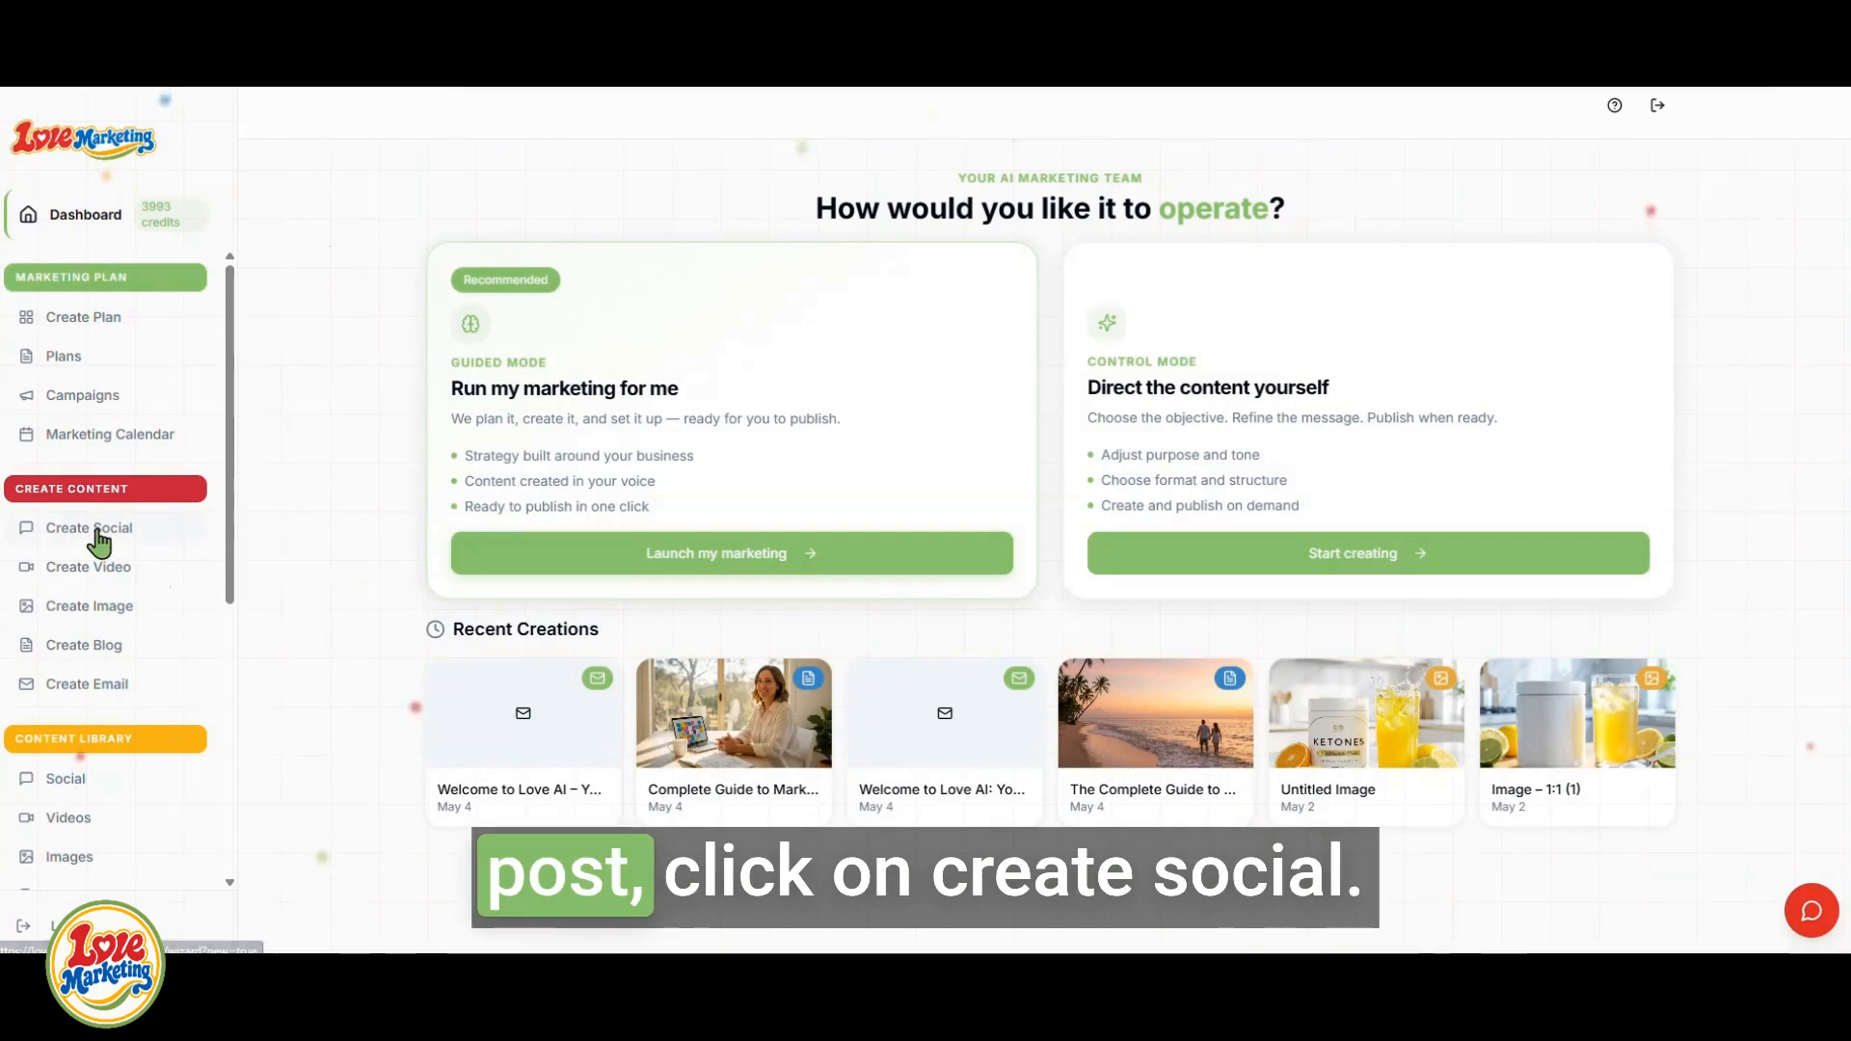
- Start a new social post with the purpose Show a Product and the content kind Product Showcase
{"action": "left_click", "coordinate": [96, 532]}
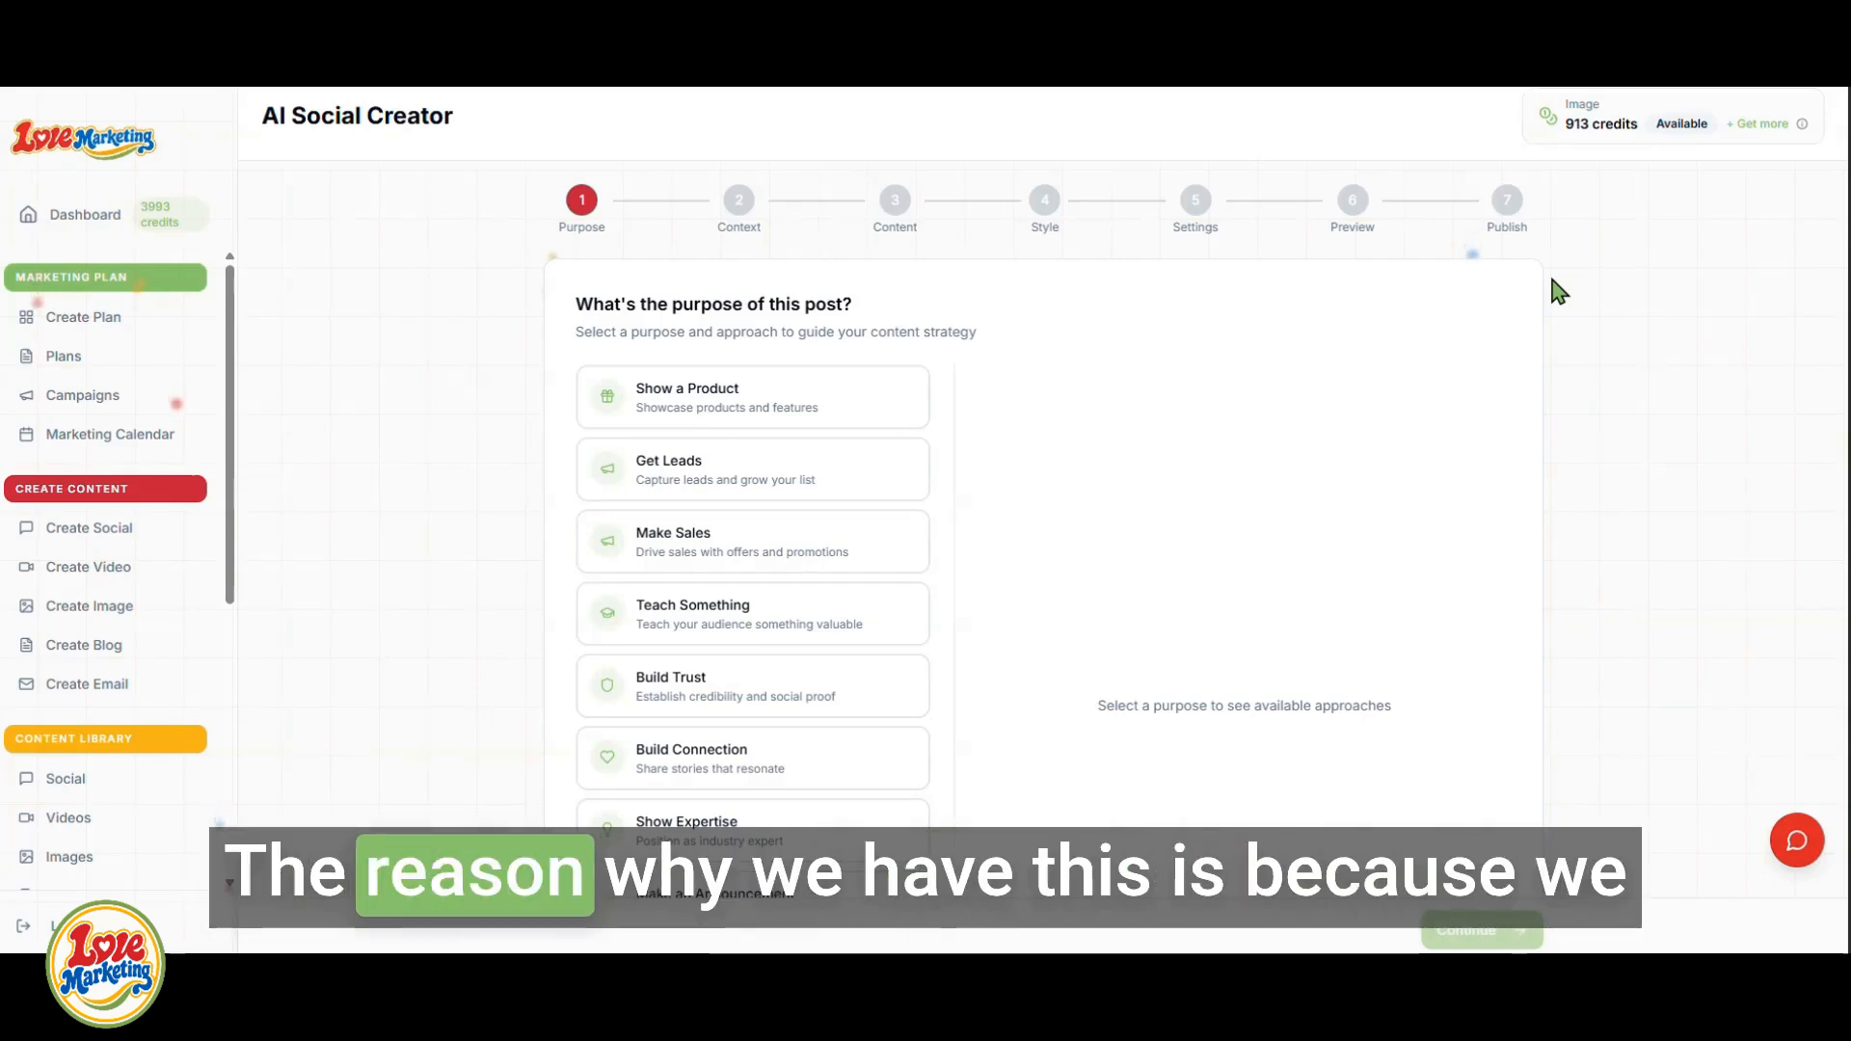
{"action": "scroll", "coordinate": [463, 384], "scroll_direction": "down", "scroll_amount": 3}
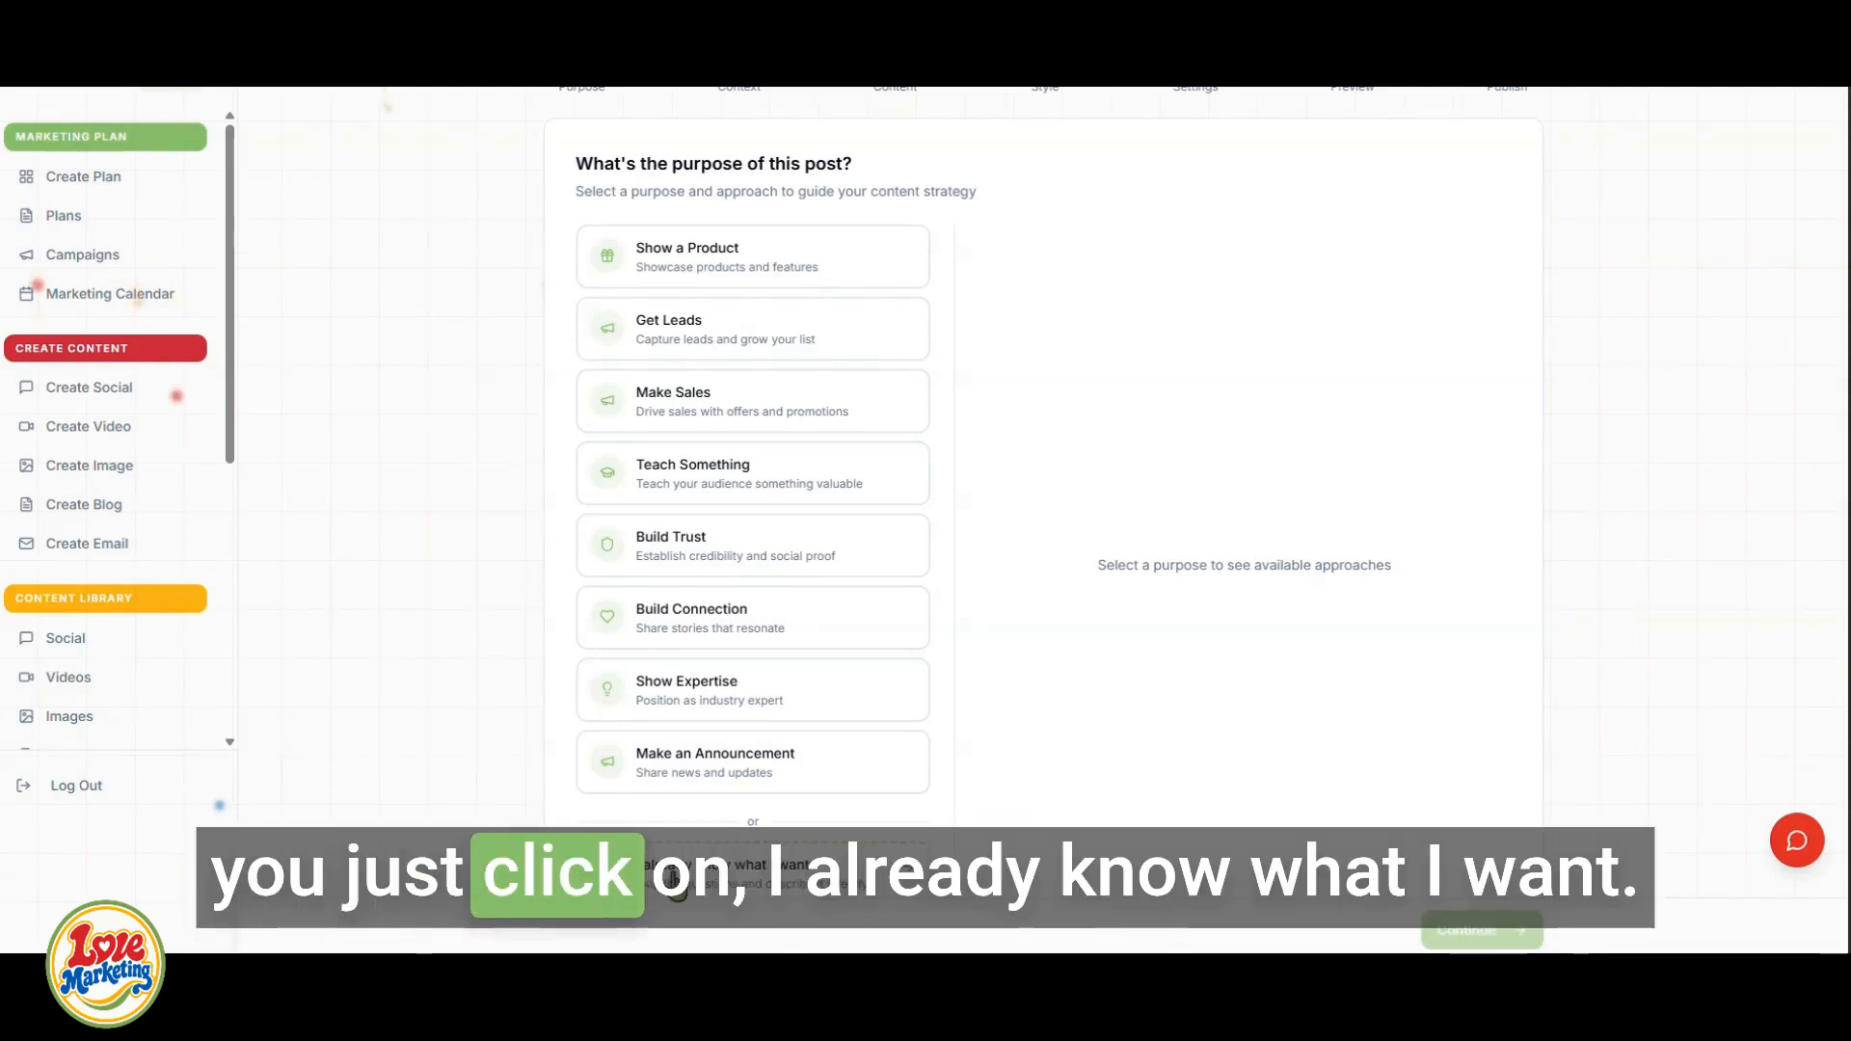
{"action": "left_click", "coordinate": [721, 269]}
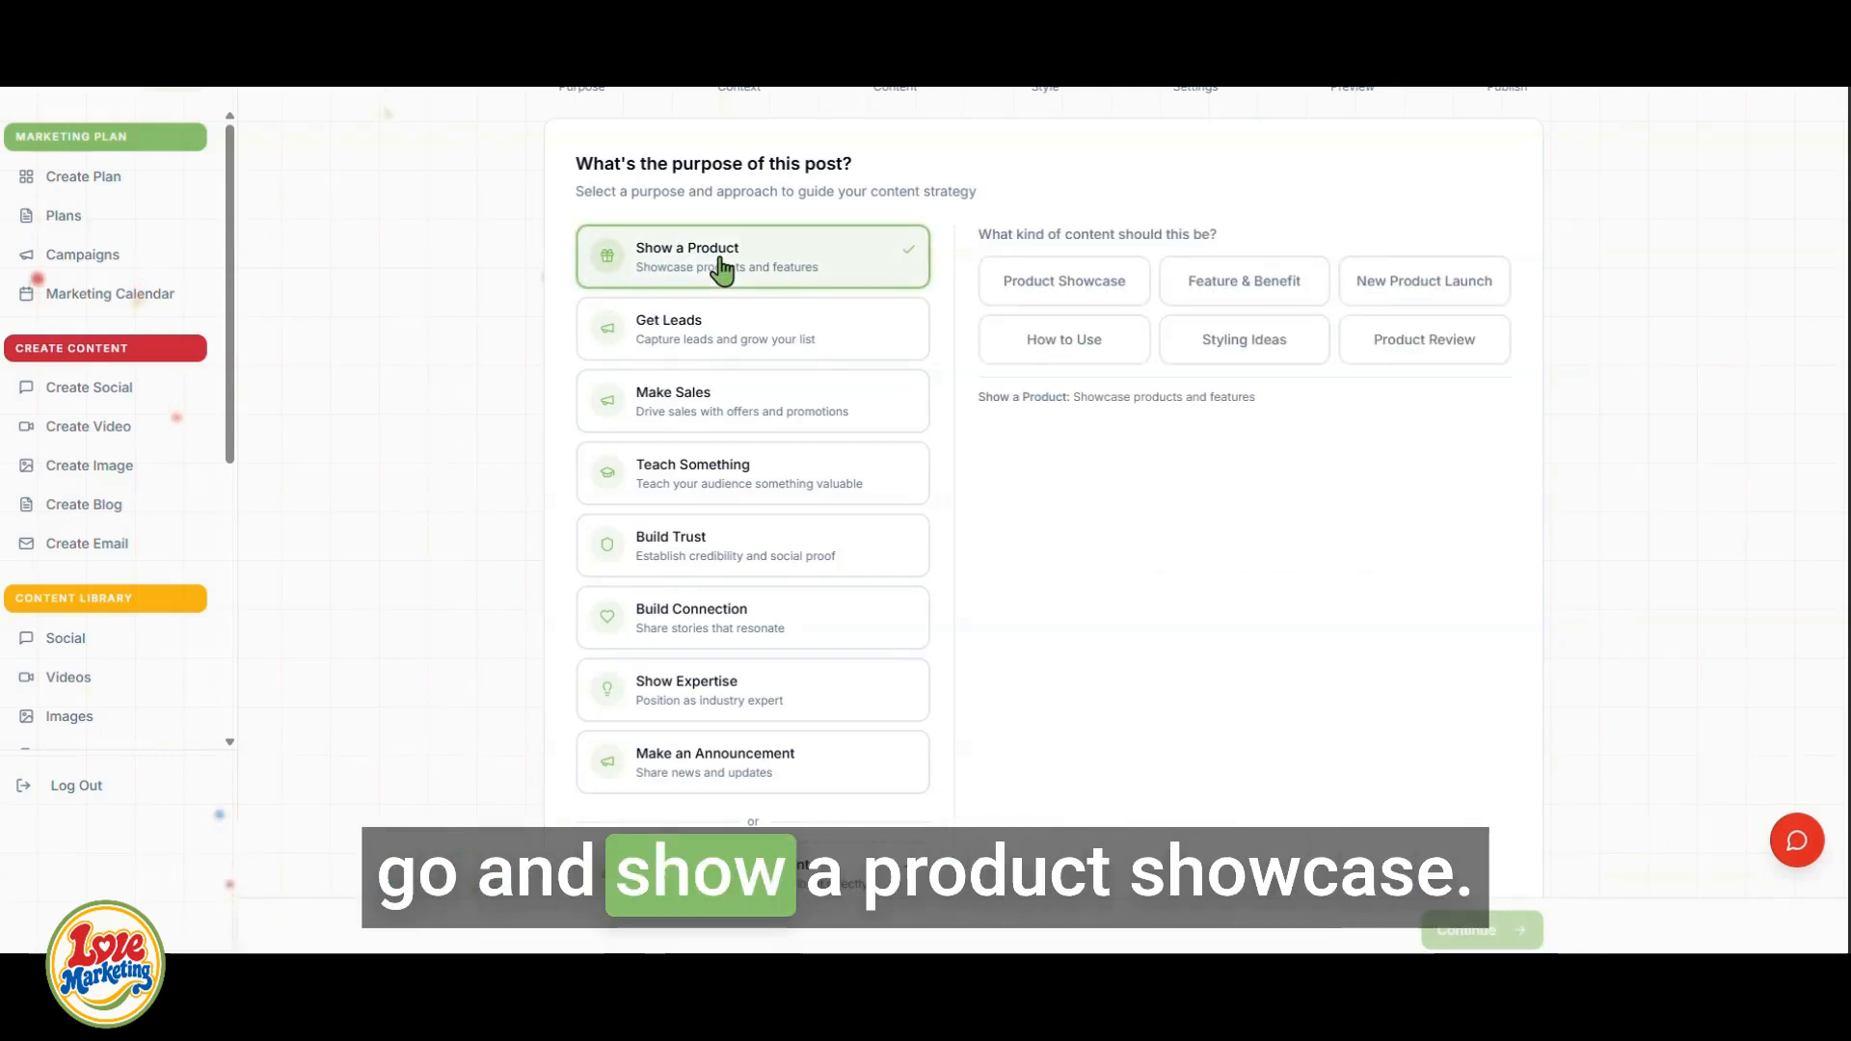
{"action": "left_click", "coordinate": [1065, 289]}
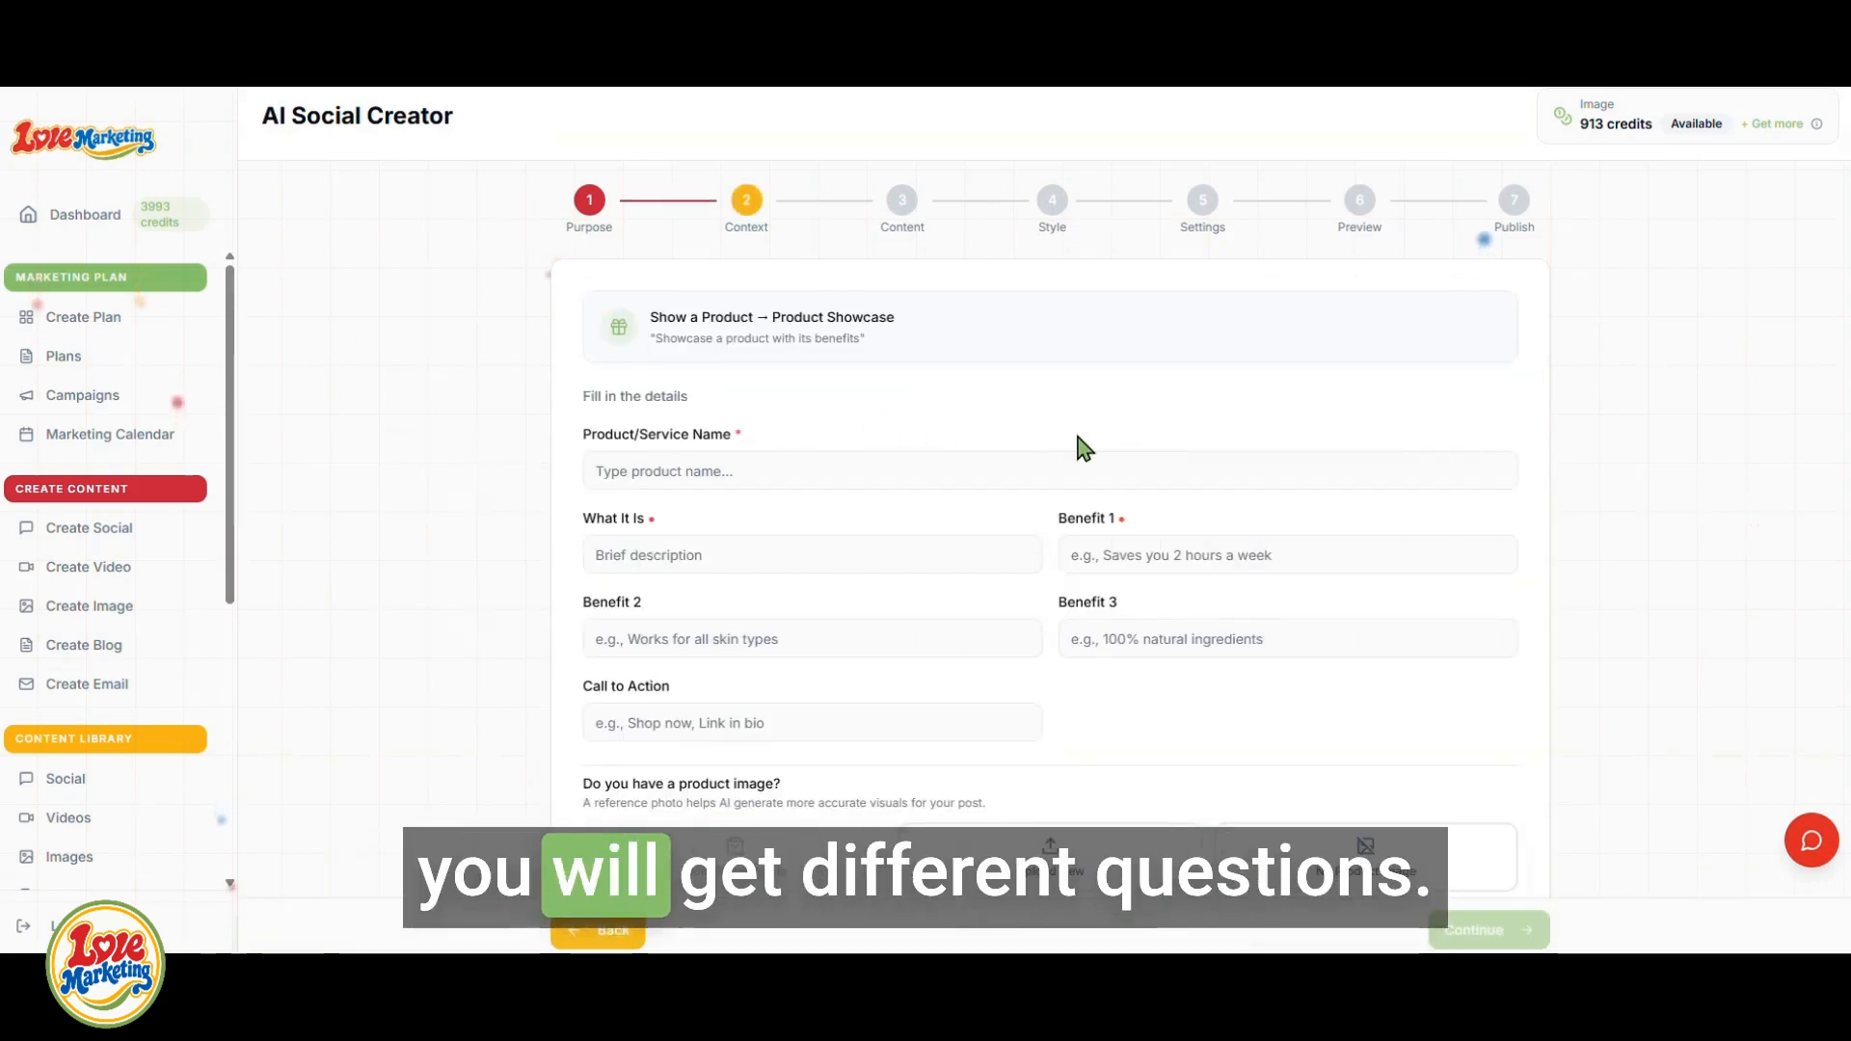
- Fill in the product details with Evoque Ketones, exogenous Ketones, Boost Energy, Boost Focus and Shop Now, and choose the product image option
{"action": "left_click", "coordinate": [716, 480]}
{"action": "left_click", "coordinate": [675, 642]}
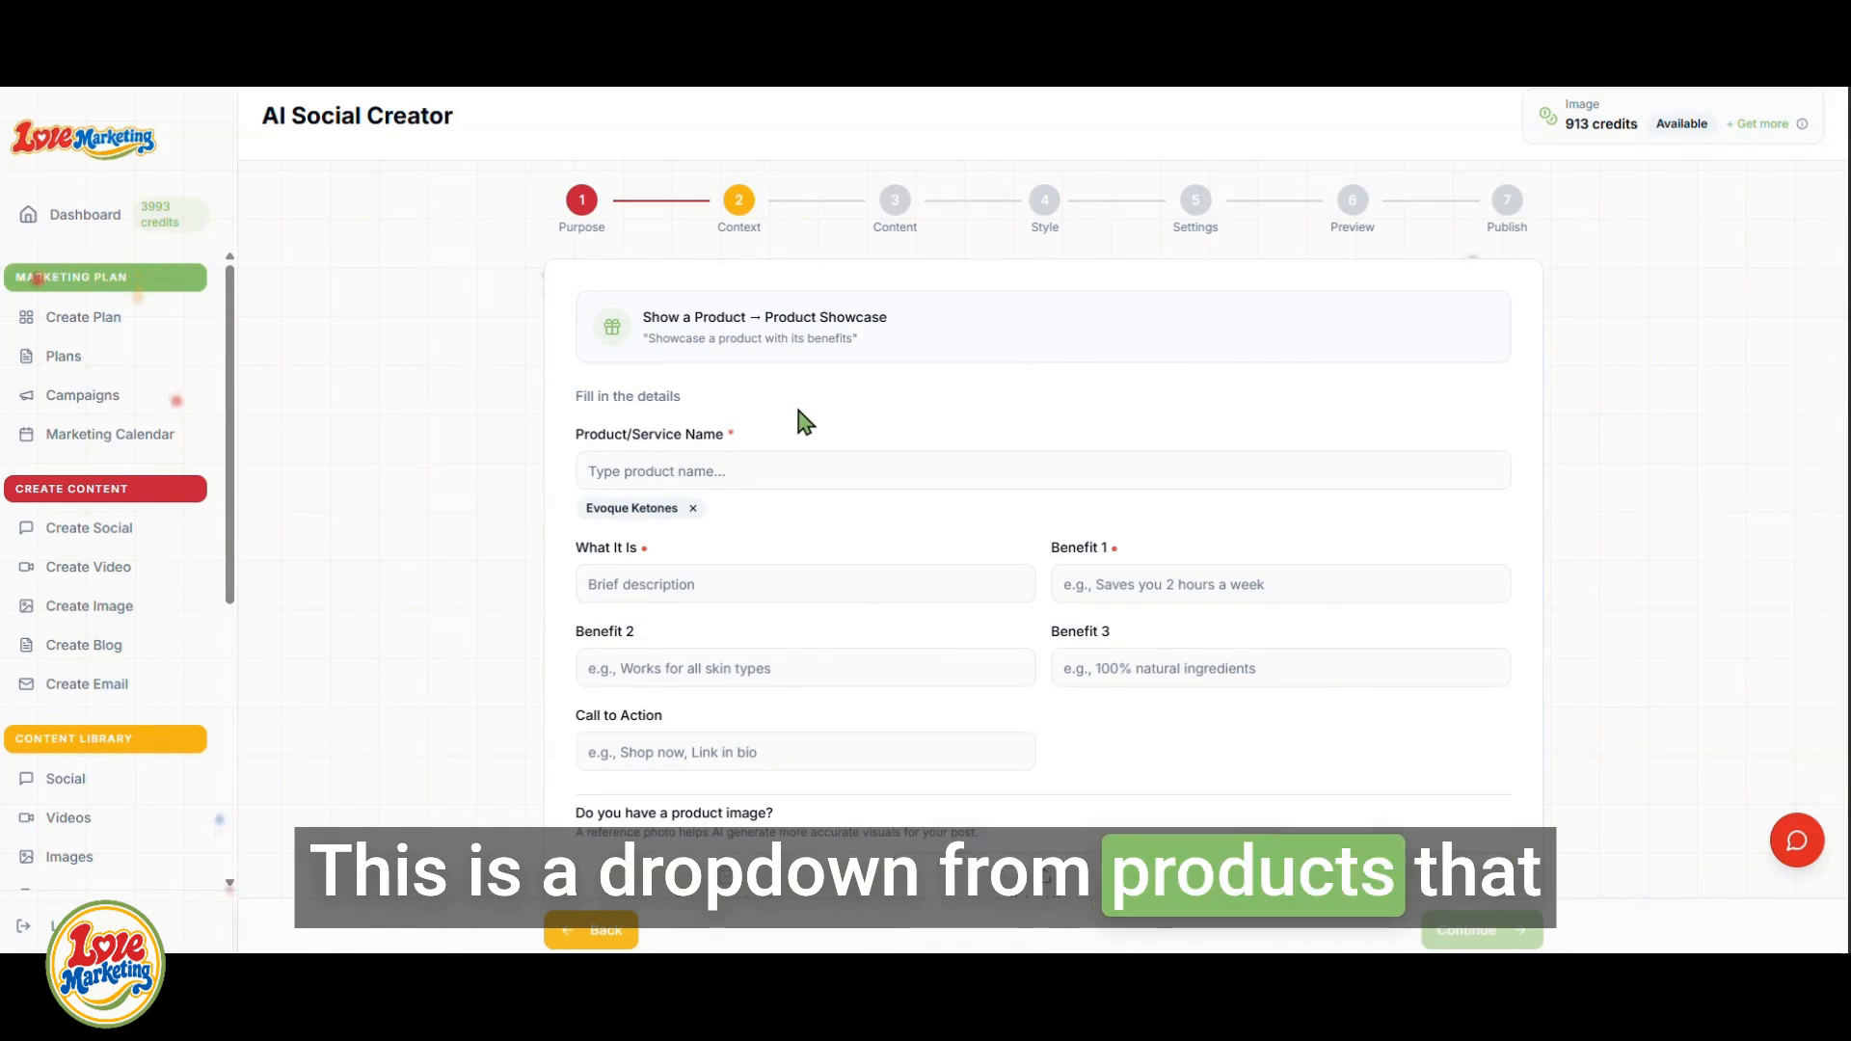
{"action": "left_click", "coordinate": [793, 591]}
{"action": "left_click", "coordinate": [744, 647]}
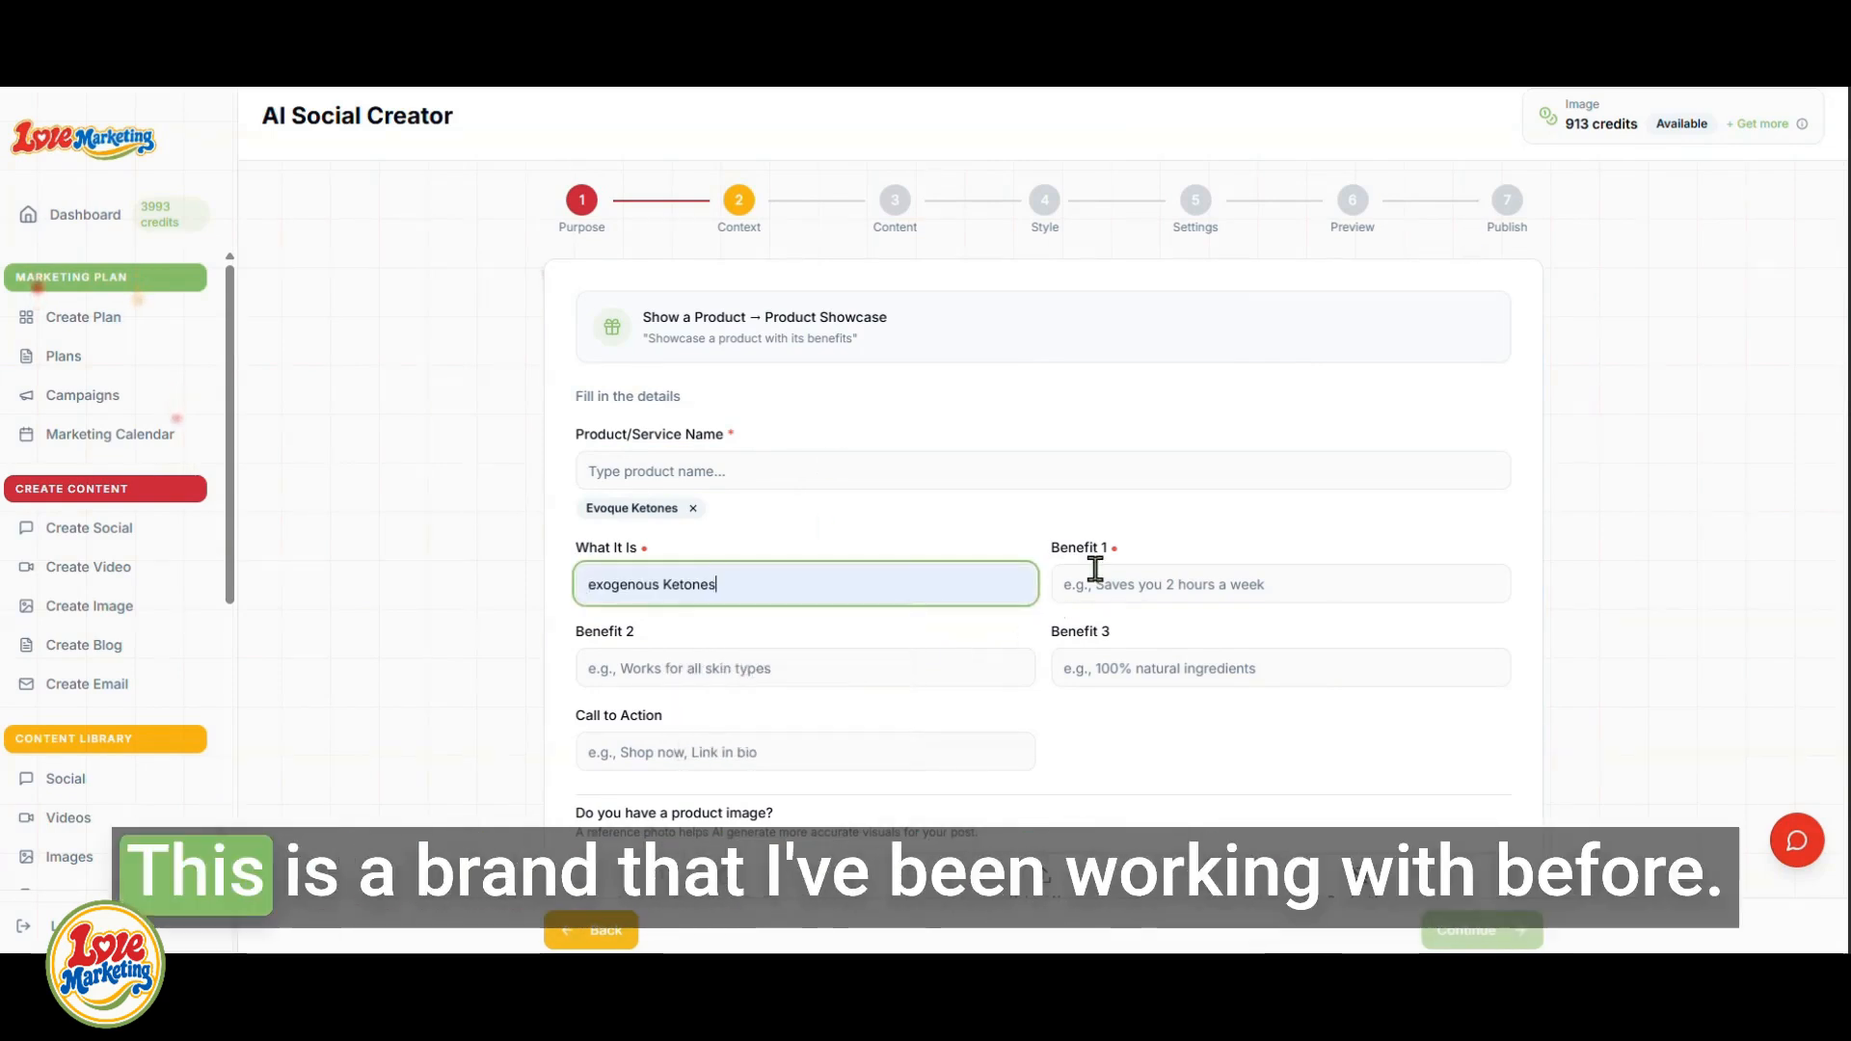
{"action": "left_click", "coordinate": [1113, 588]}
{"action": "left_click", "coordinate": [1198, 634]}
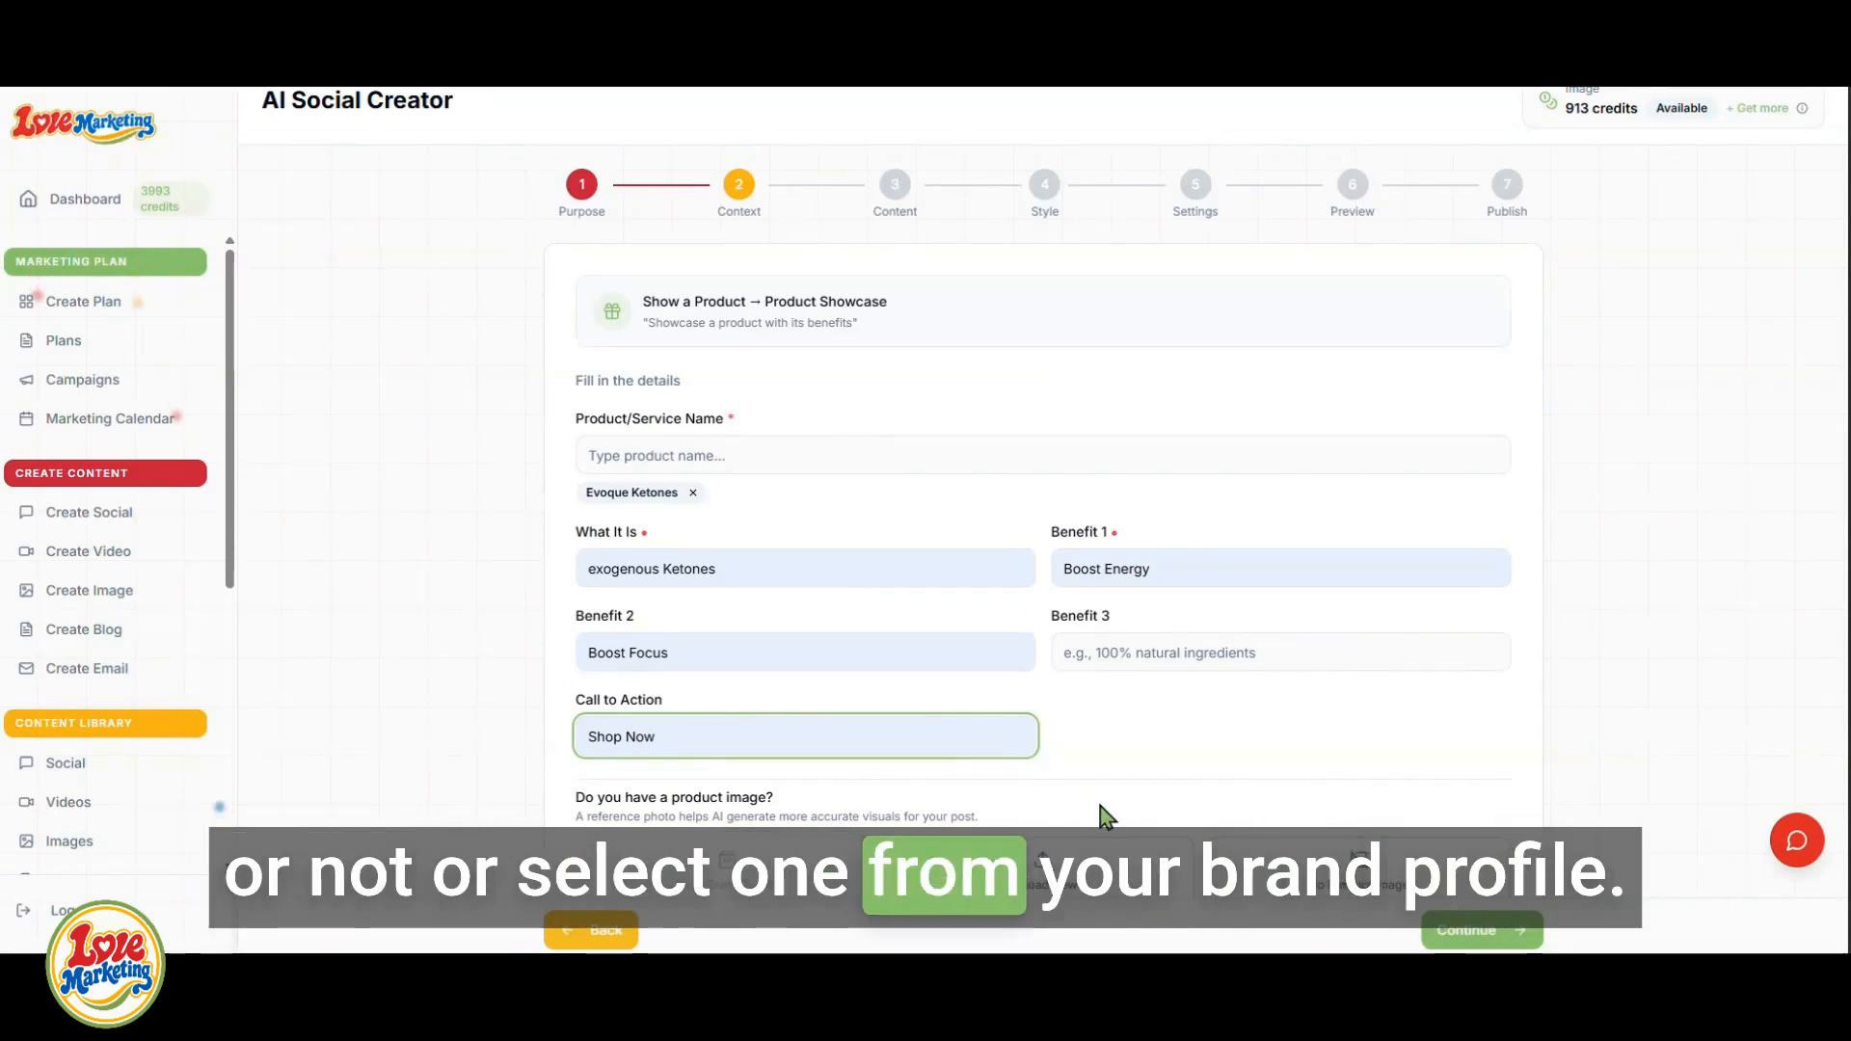
{"action": "left_click", "coordinate": [1042, 872]}
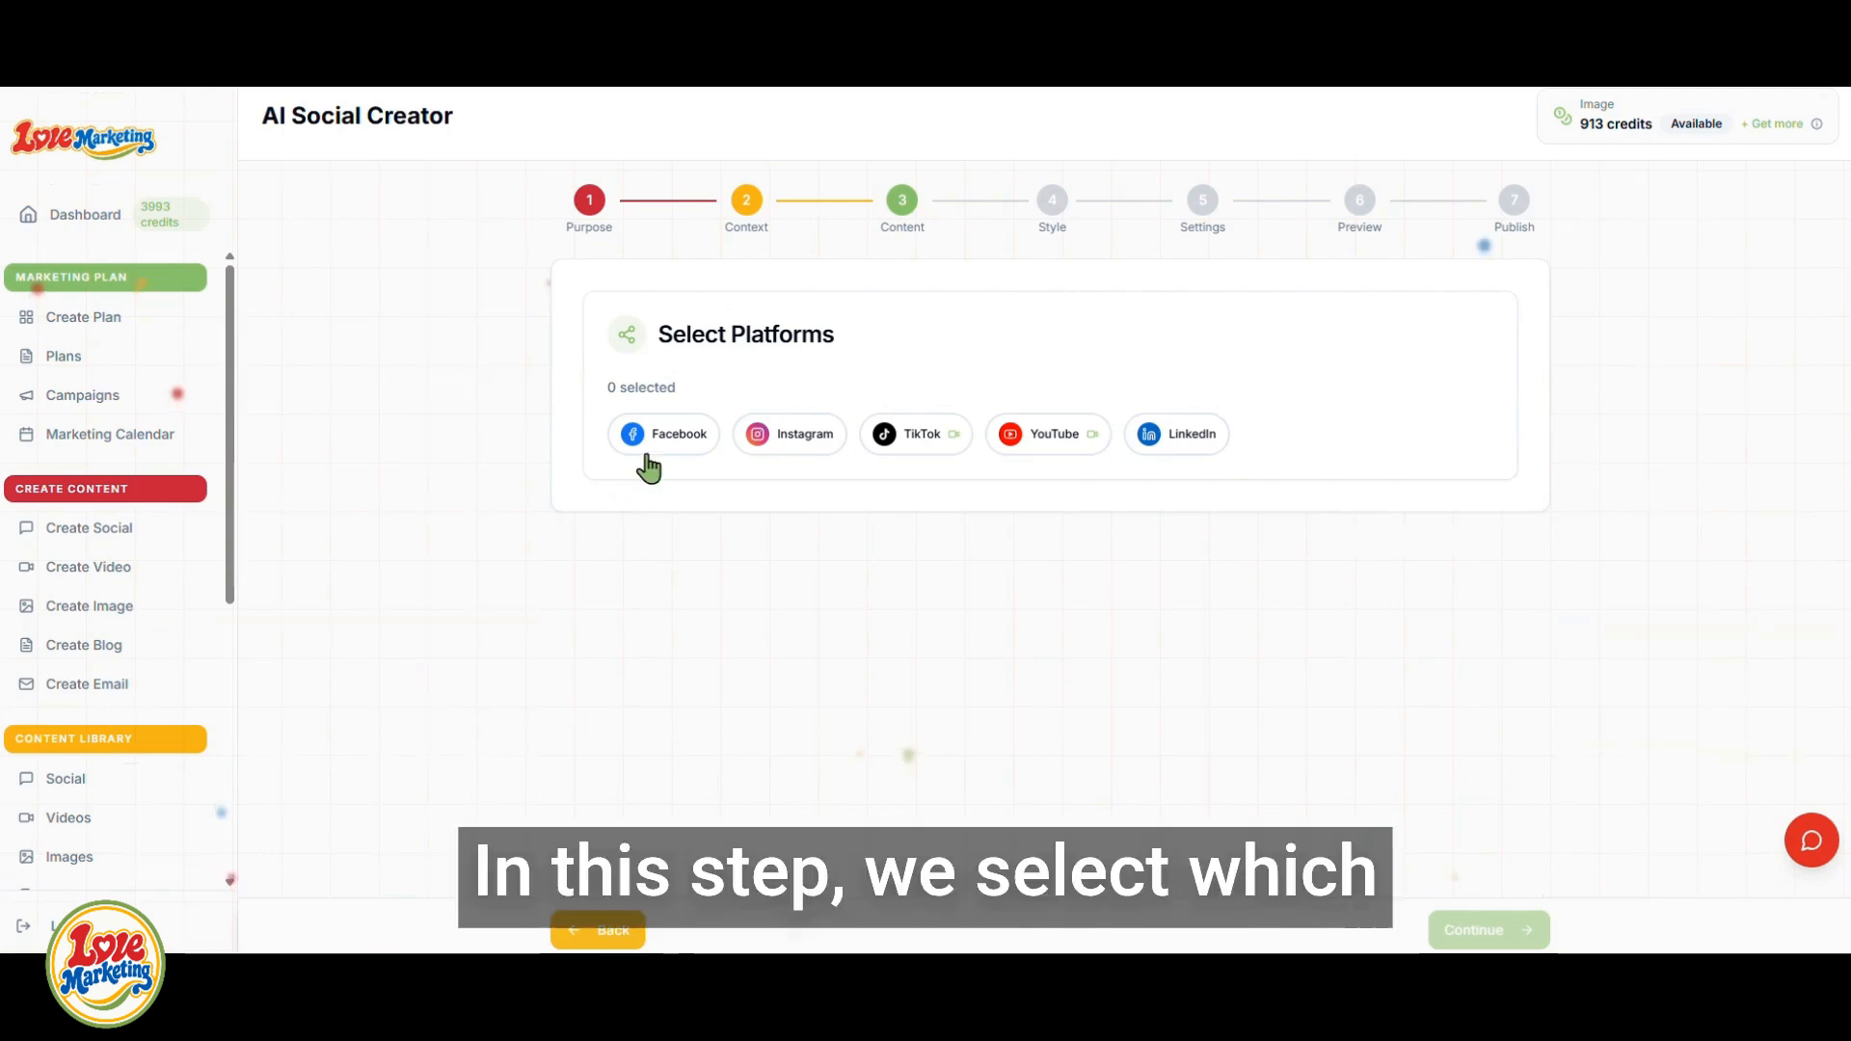
- Select Facebook, Instagram, TikTok and YouTube as the platforms and review the post type, media source and content descriptions
{"action": "left_click", "coordinate": [646, 439]}
{"action": "left_click", "coordinate": [808, 442]}
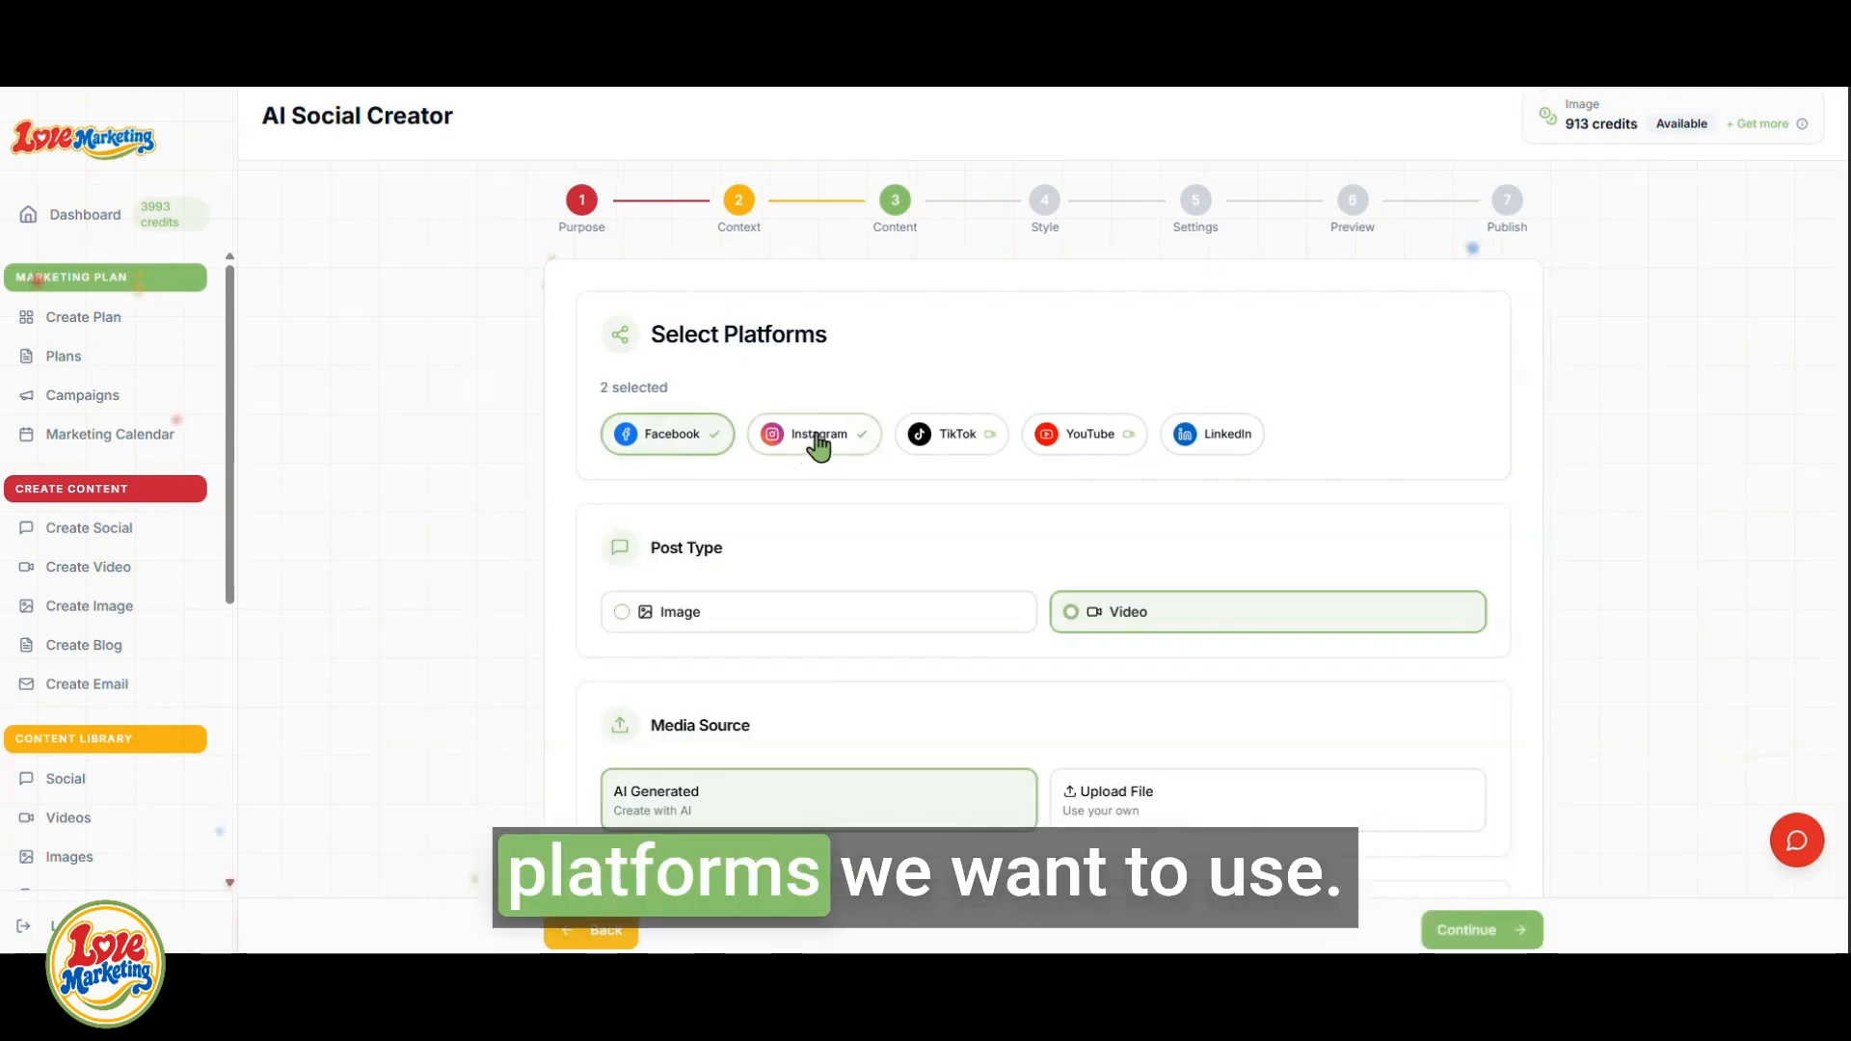
{"action": "left_click", "coordinate": [927, 444]}
{"action": "left_click", "coordinate": [1095, 442]}
{"action": "scroll", "coordinate": [895, 338], "scroll_direction": "down", "scroll_amount": 2}
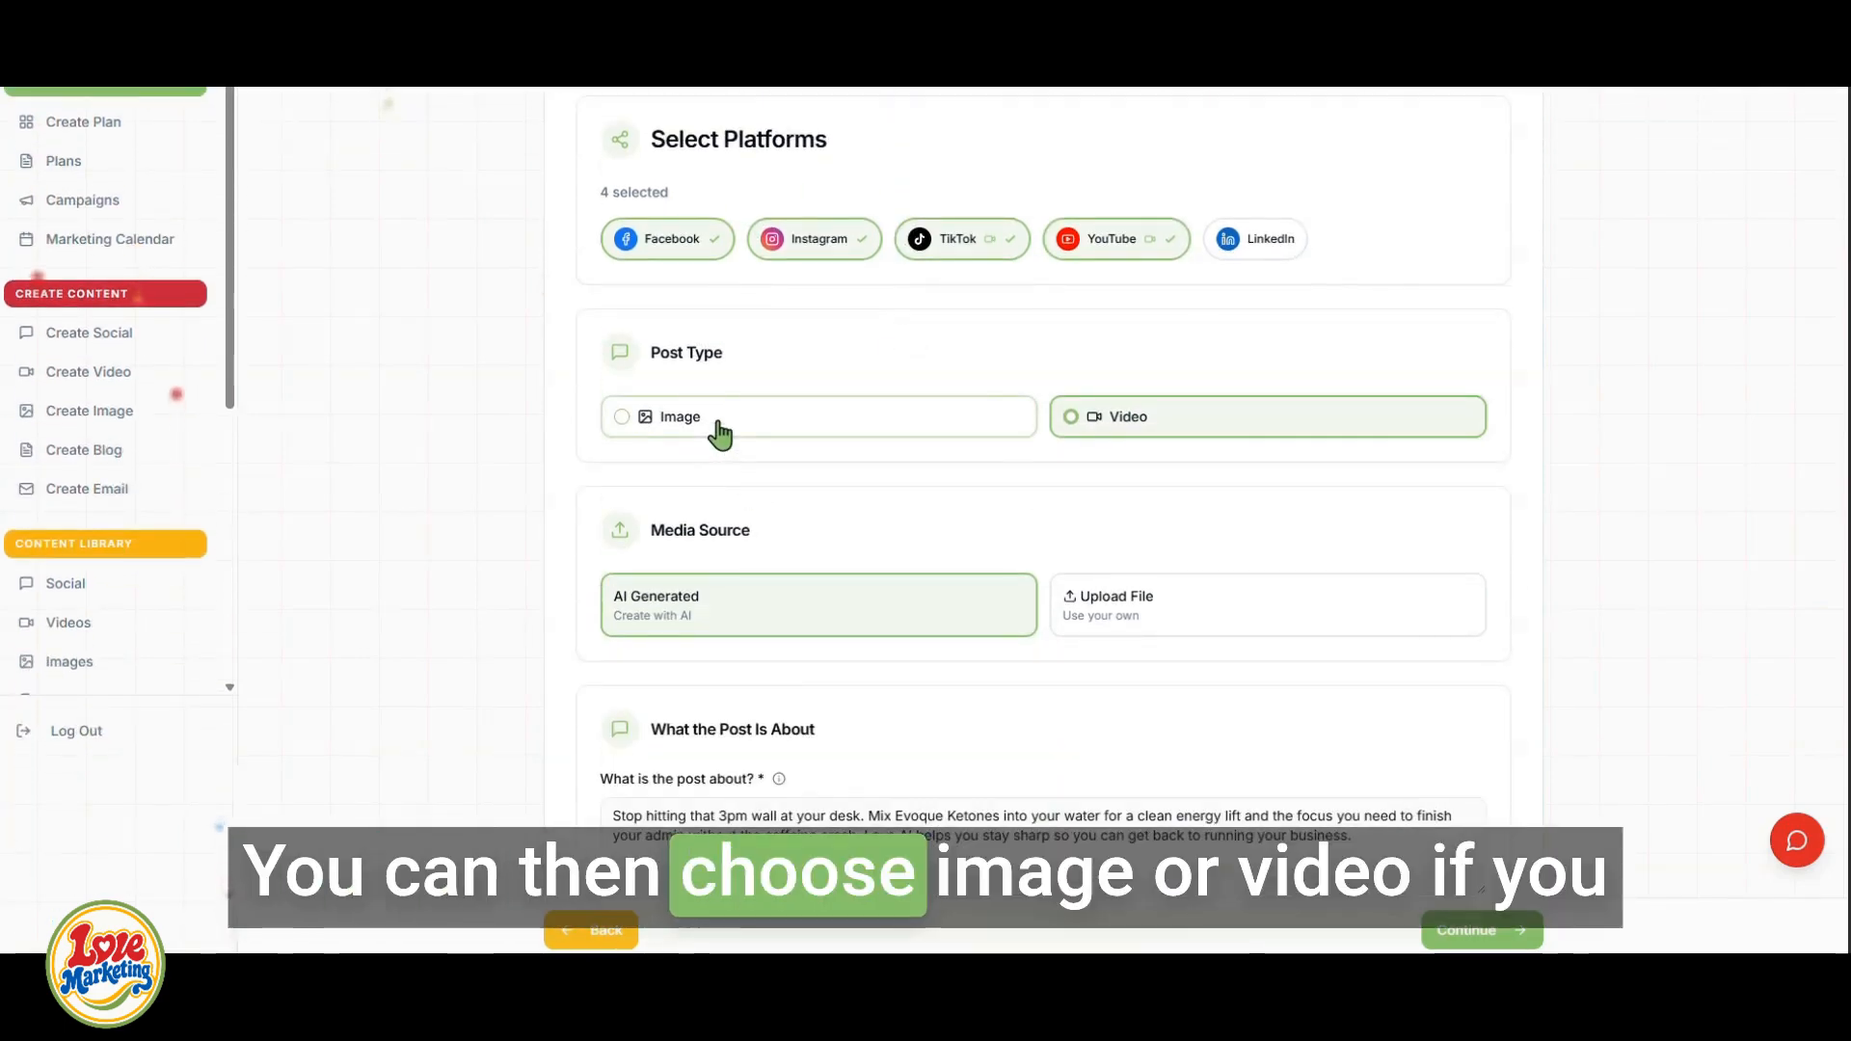
{"action": "scroll", "coordinate": [1147, 382], "scroll_direction": "down", "scroll_amount": 1}
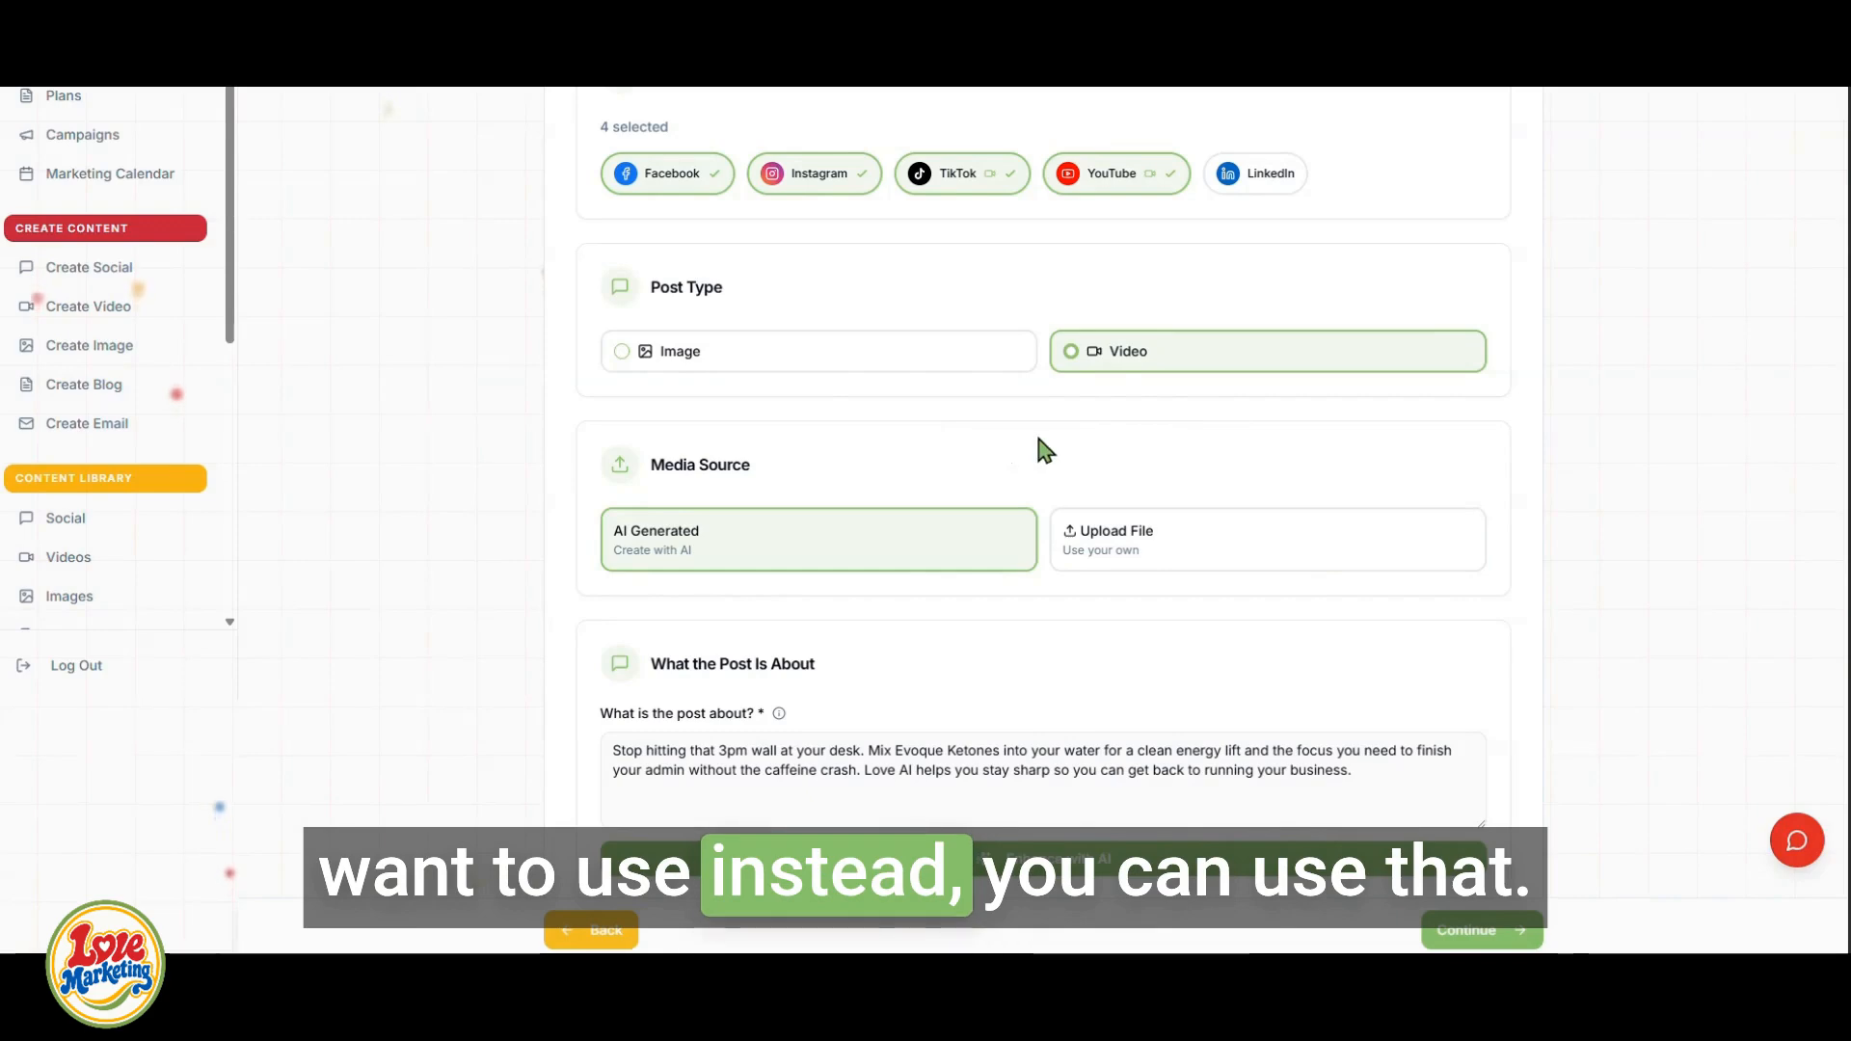
{"action": "scroll", "coordinate": [1039, 440], "scroll_direction": "down", "scroll_amount": 3}
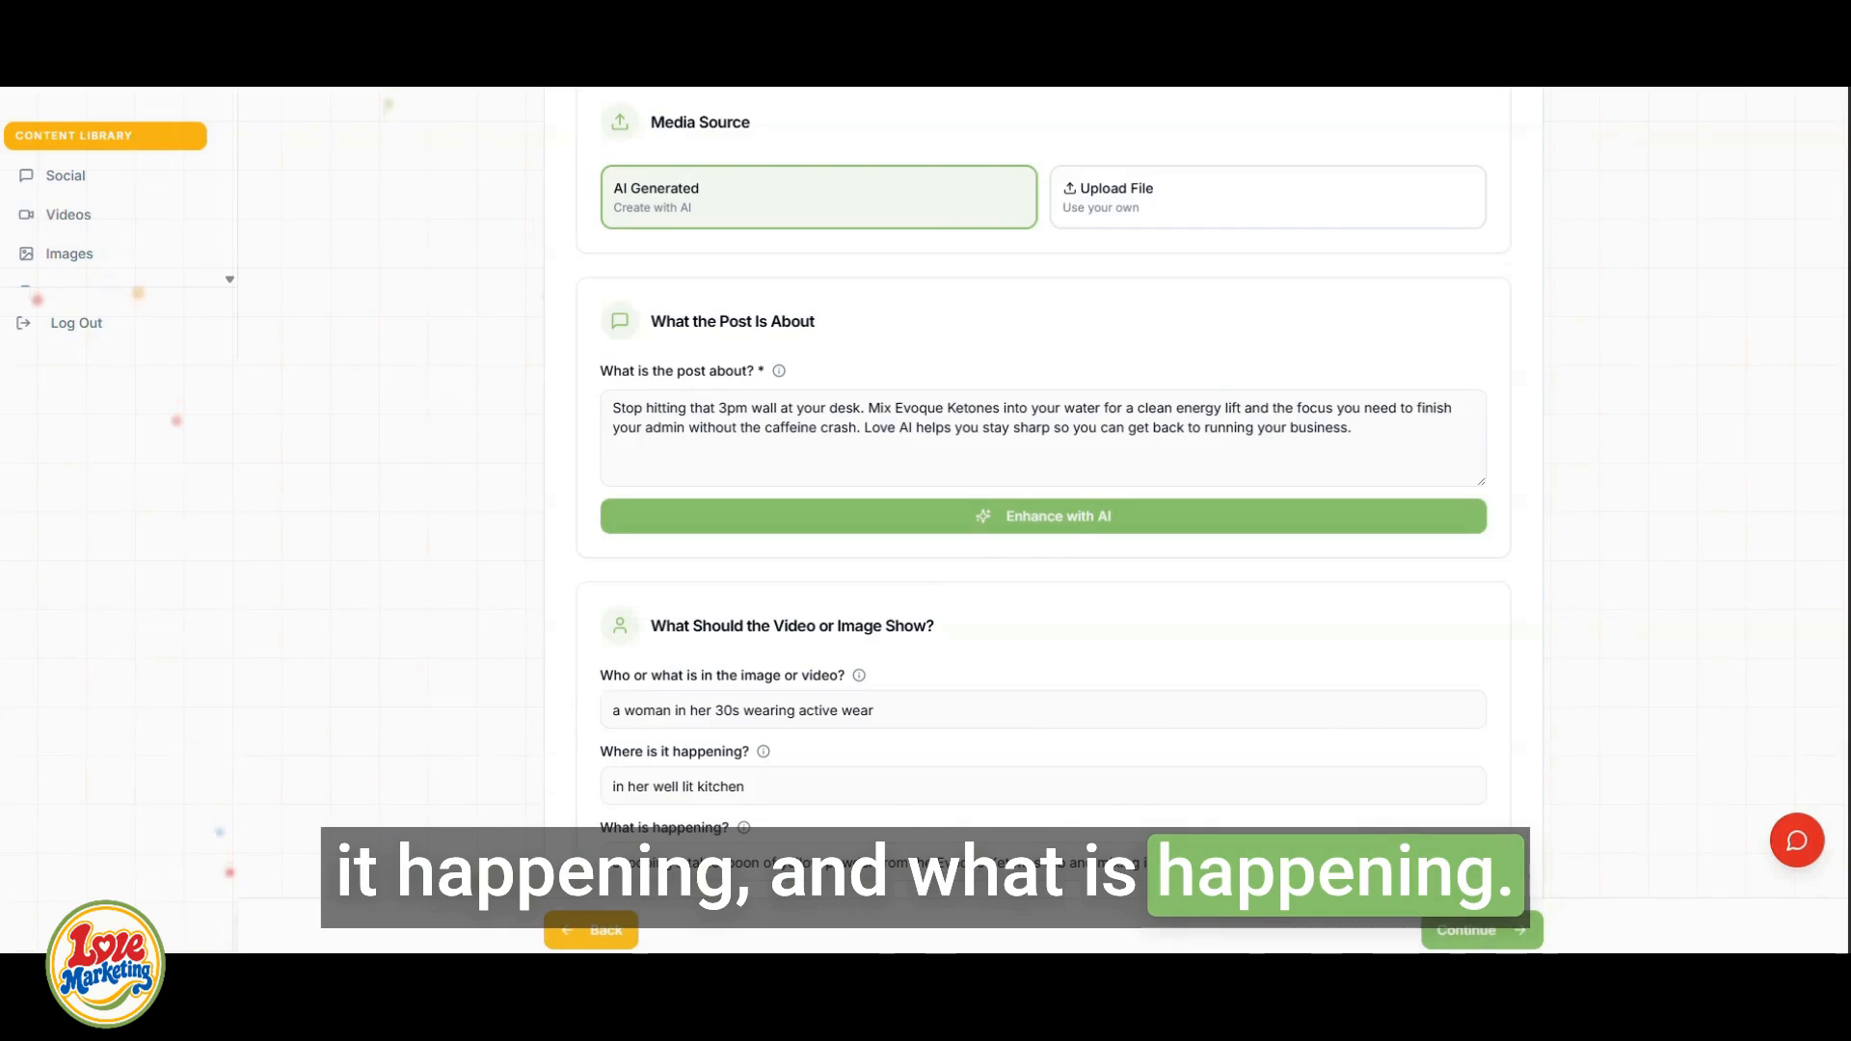
- Continue to the visual styles, choose Surreal and proceed to the settings
{"action": "left_click", "coordinate": [1455, 928]}
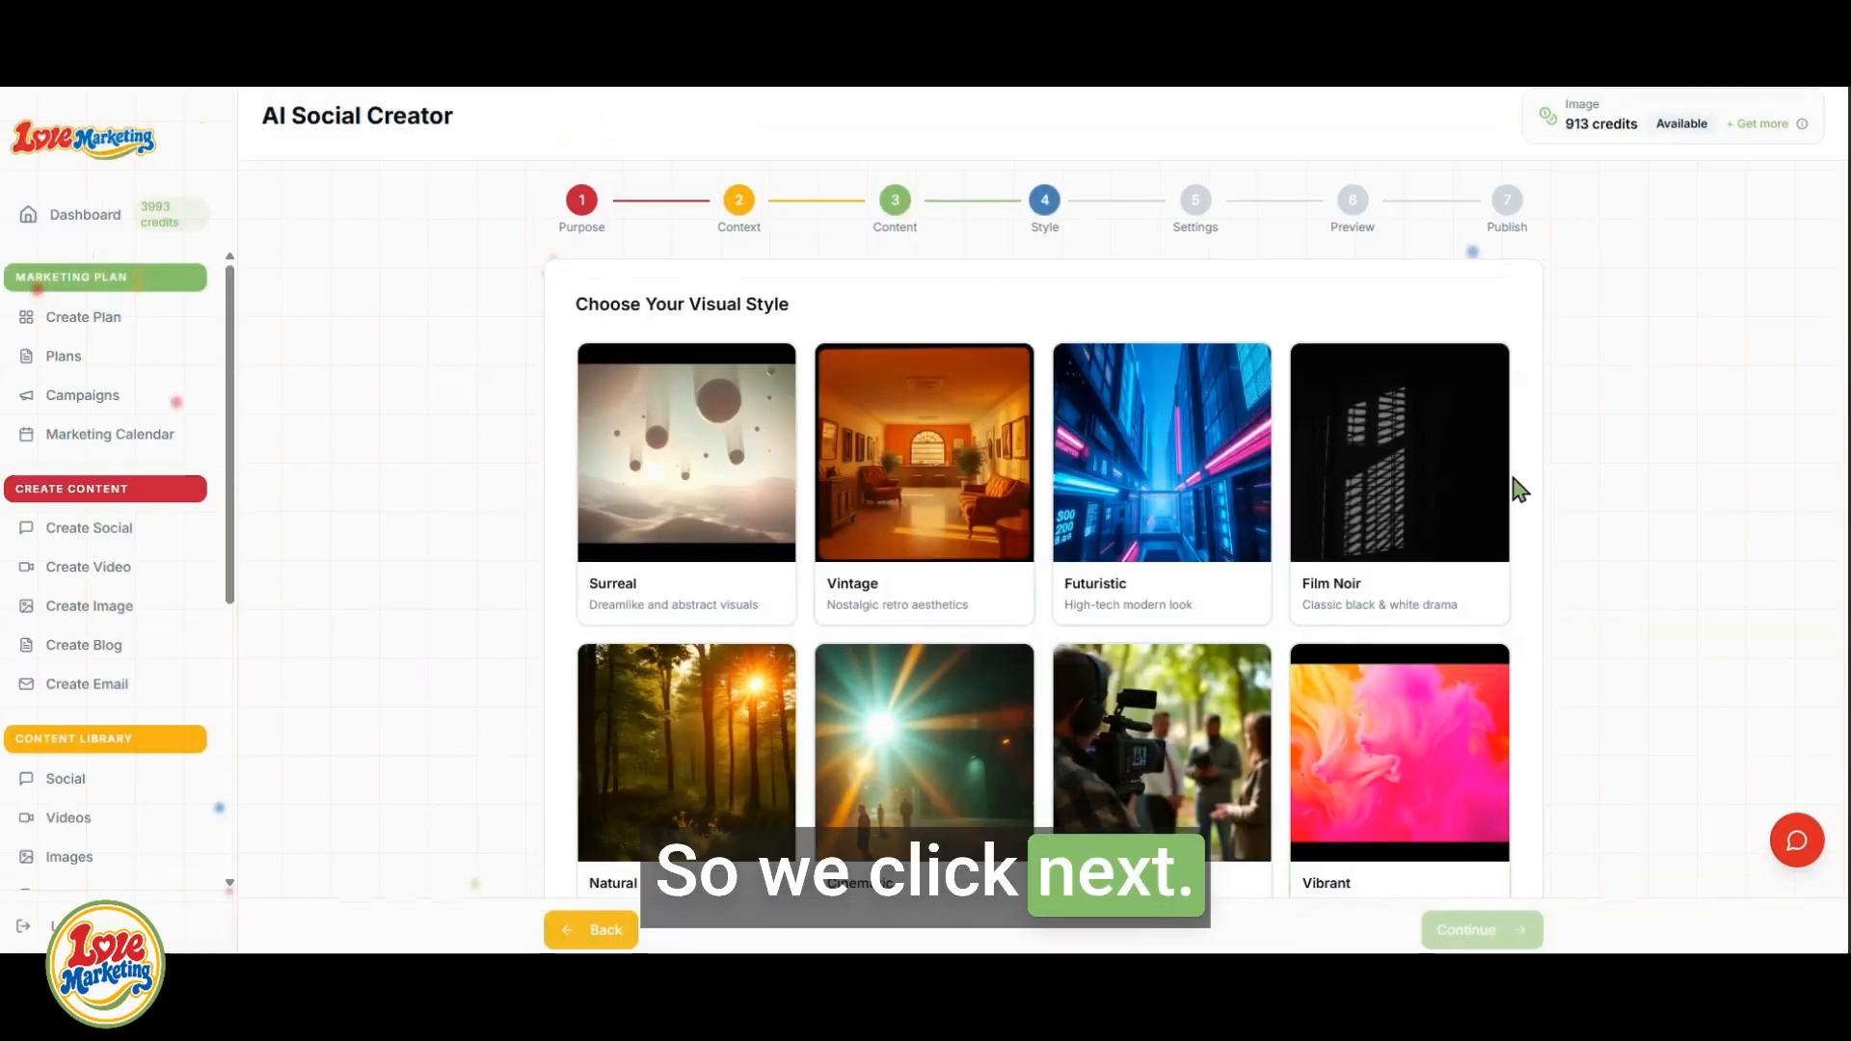
{"action": "left_click", "coordinate": [658, 474]}
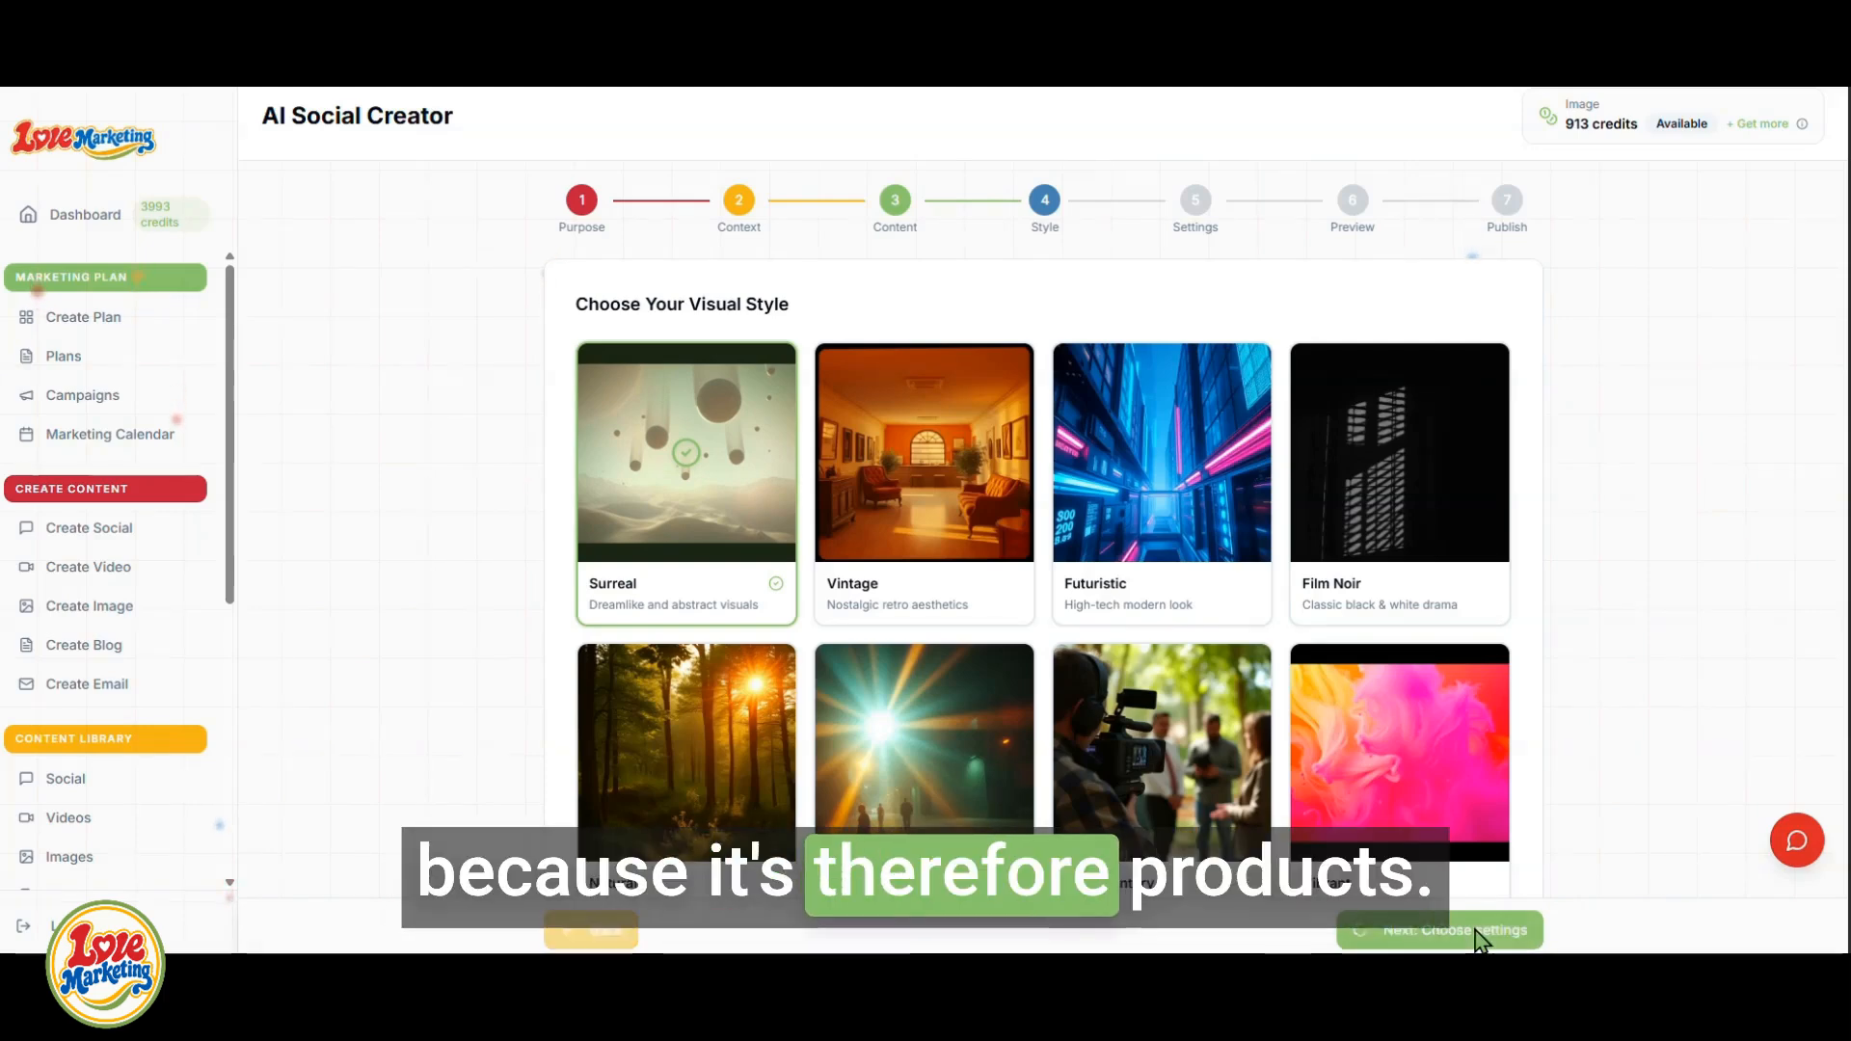
{"action": "left_click", "coordinate": [1482, 940]}
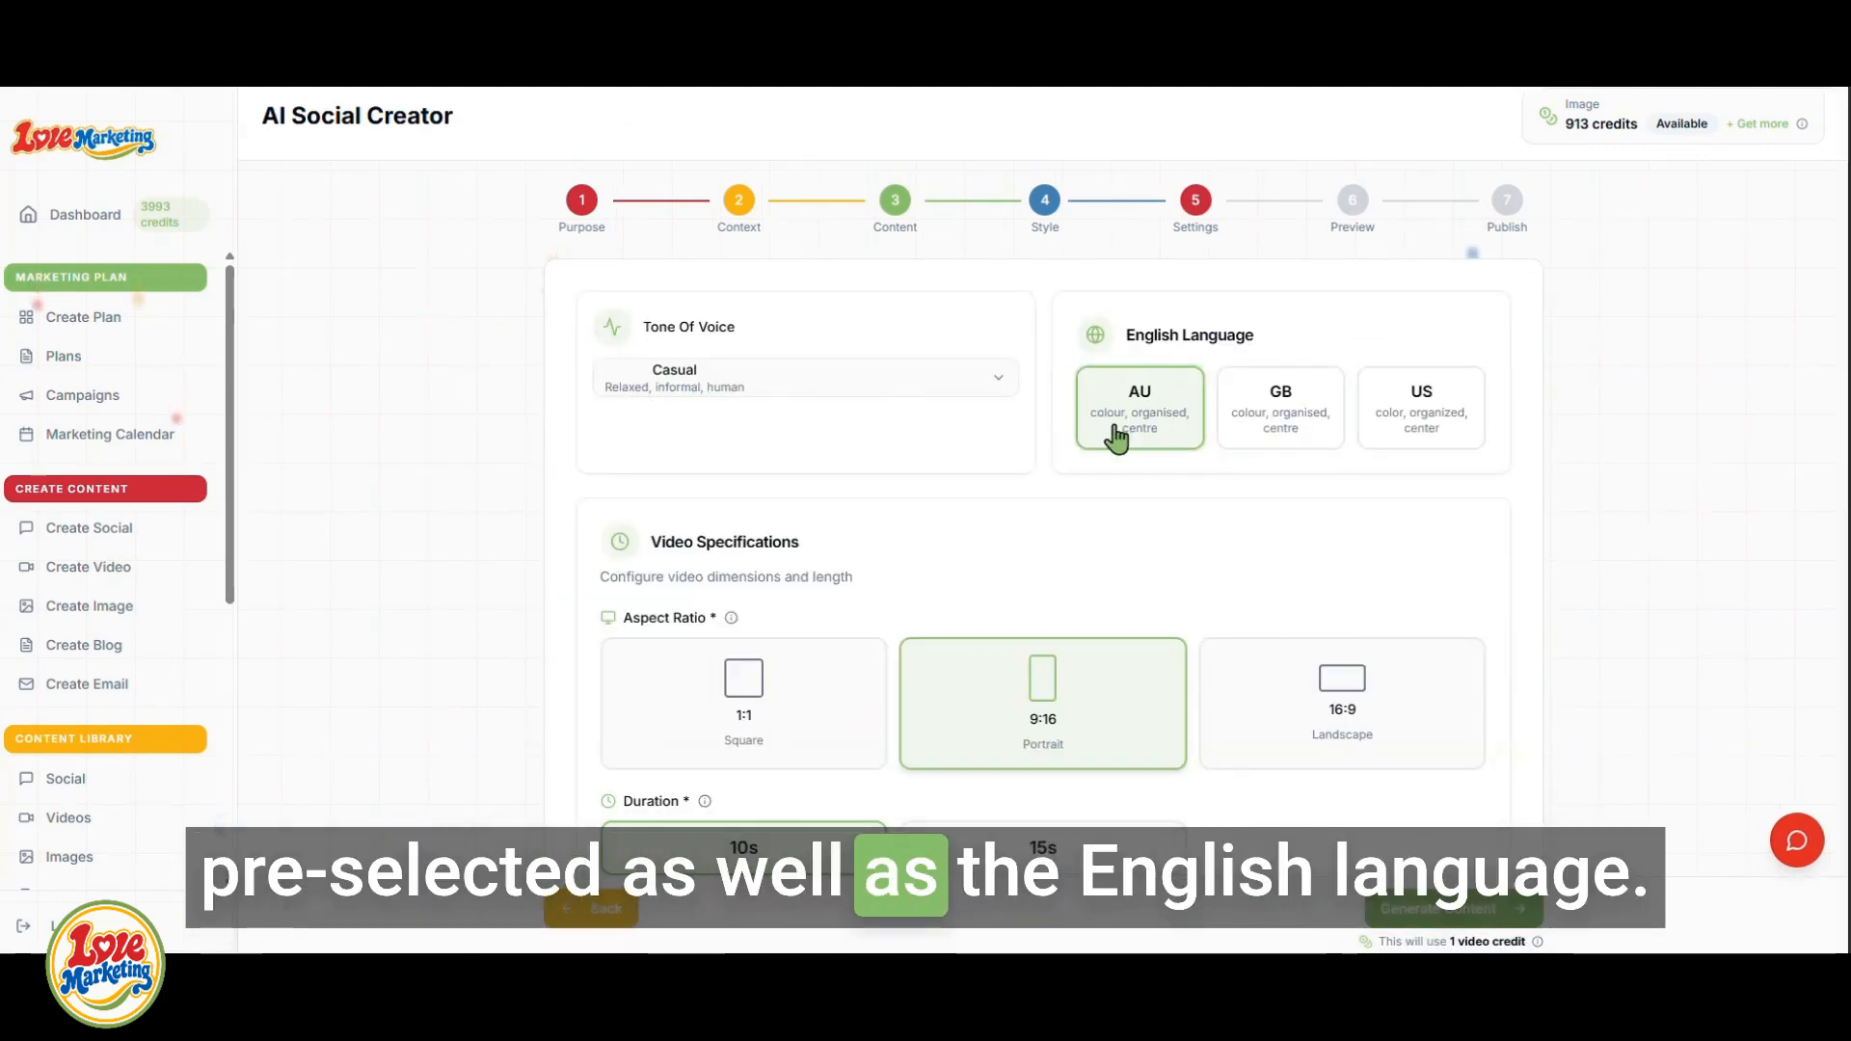
- Set the video duration to 15s and review the visual customisation and camera settings
{"action": "scroll", "coordinate": [876, 403], "scroll_direction": "down", "scroll_amount": 3}
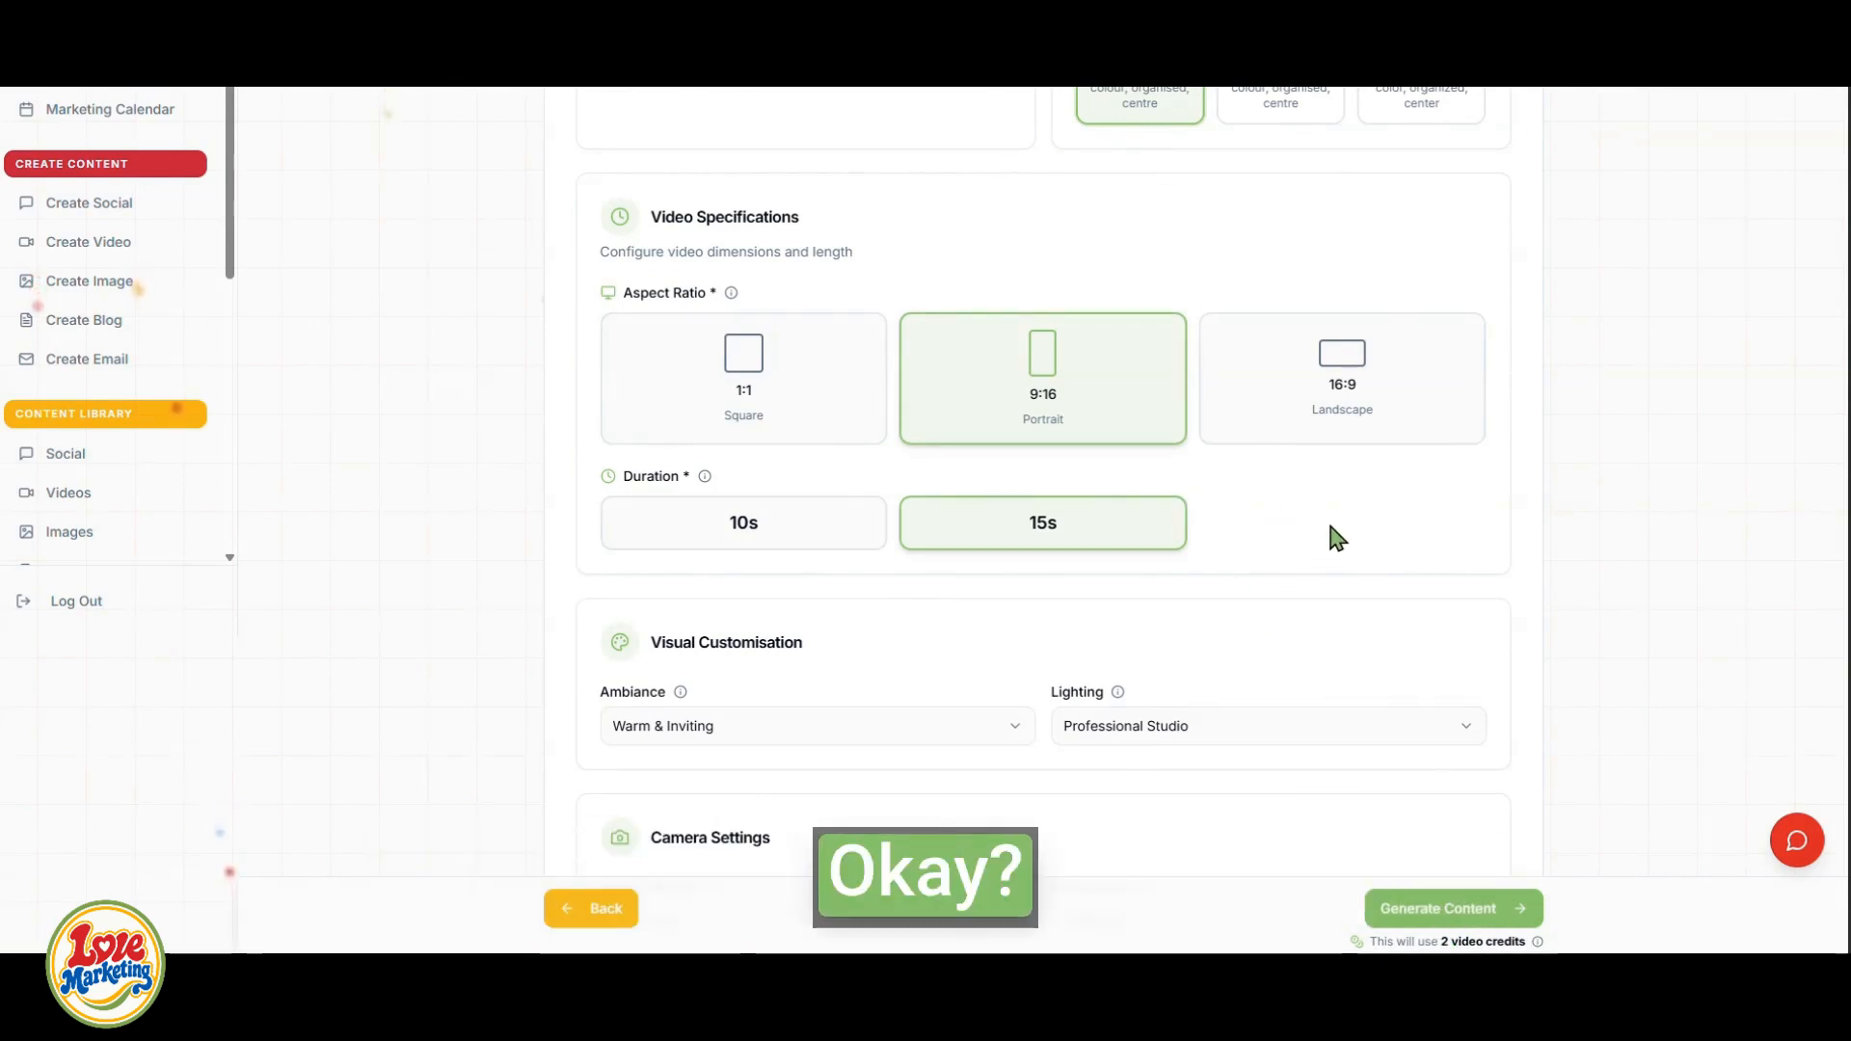
{"action": "scroll", "coordinate": [1327, 517], "scroll_direction": "down", "scroll_amount": 4}
{"action": "scroll", "coordinate": [1333, 521], "scroll_direction": "down", "scroll_amount": 1}
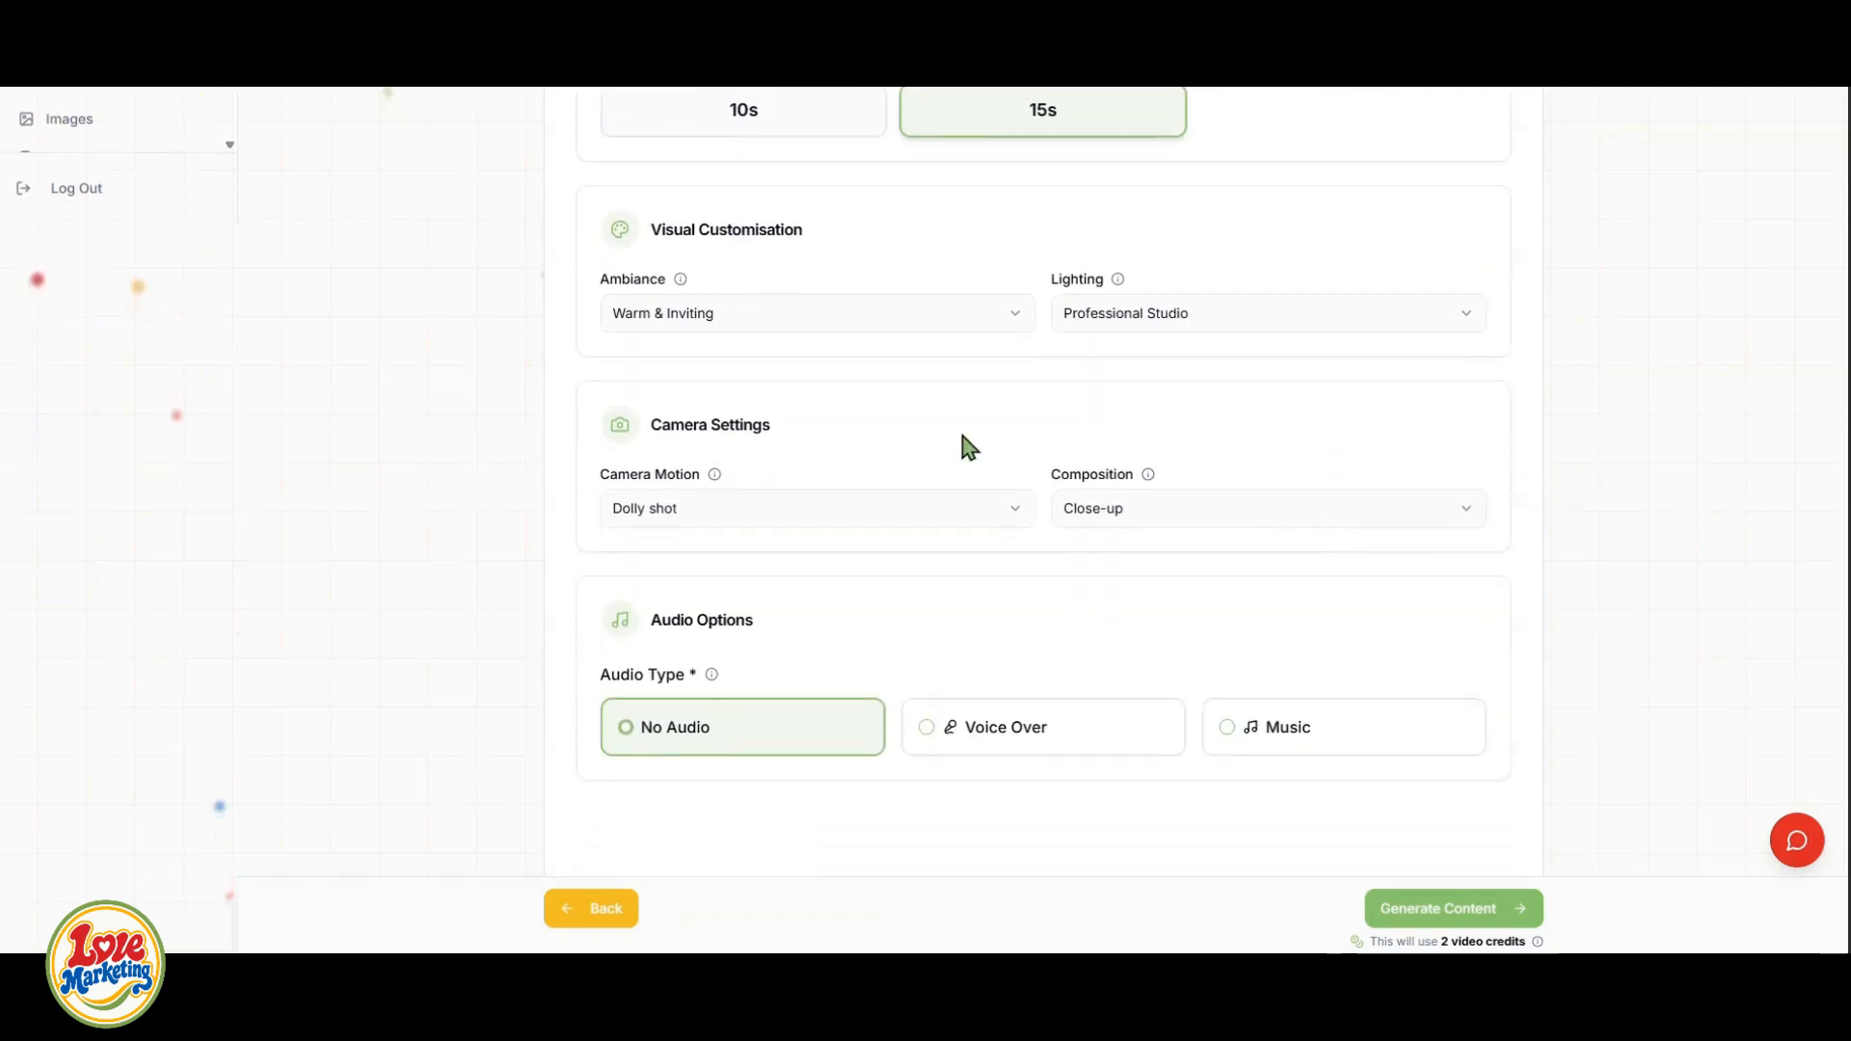
{"action": "mouse_move", "coordinate": [680, 283]}
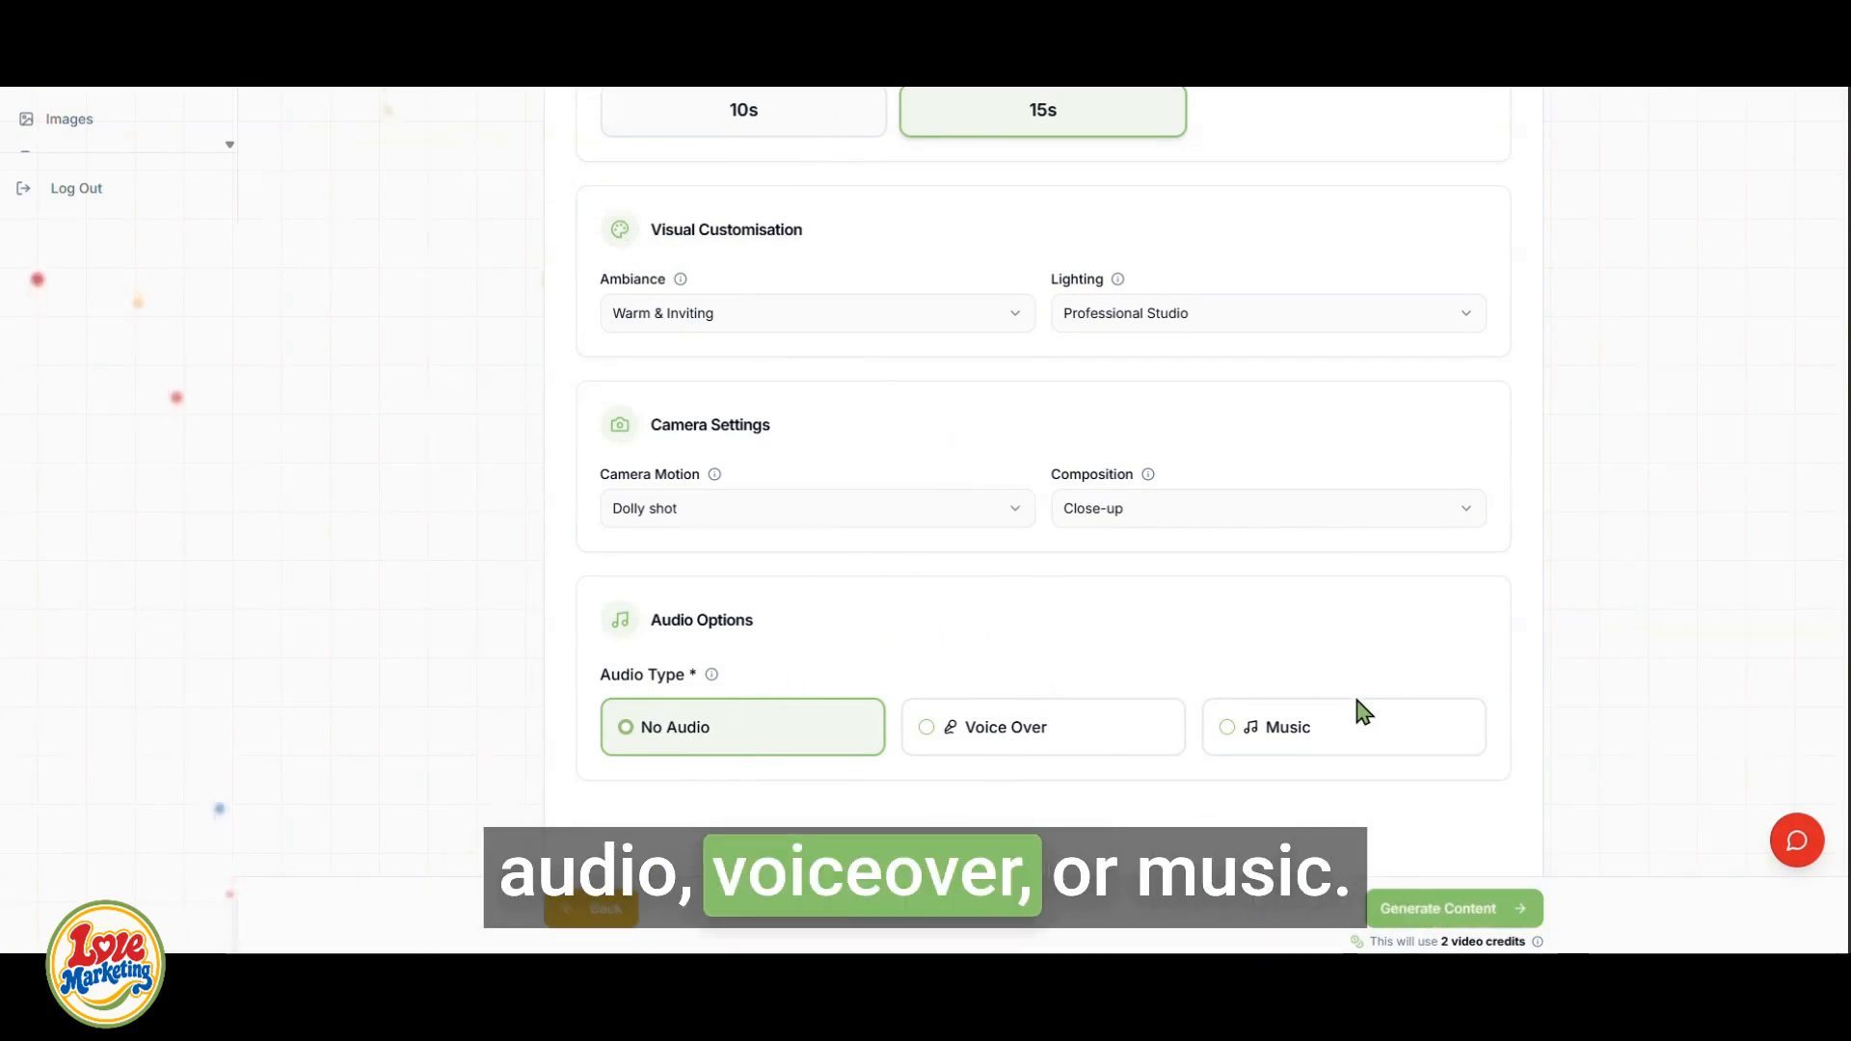
- View the Music options, then set the audio type to Voice Over with the female voice Hannah
{"action": "left_click", "coordinate": [1244, 738]}
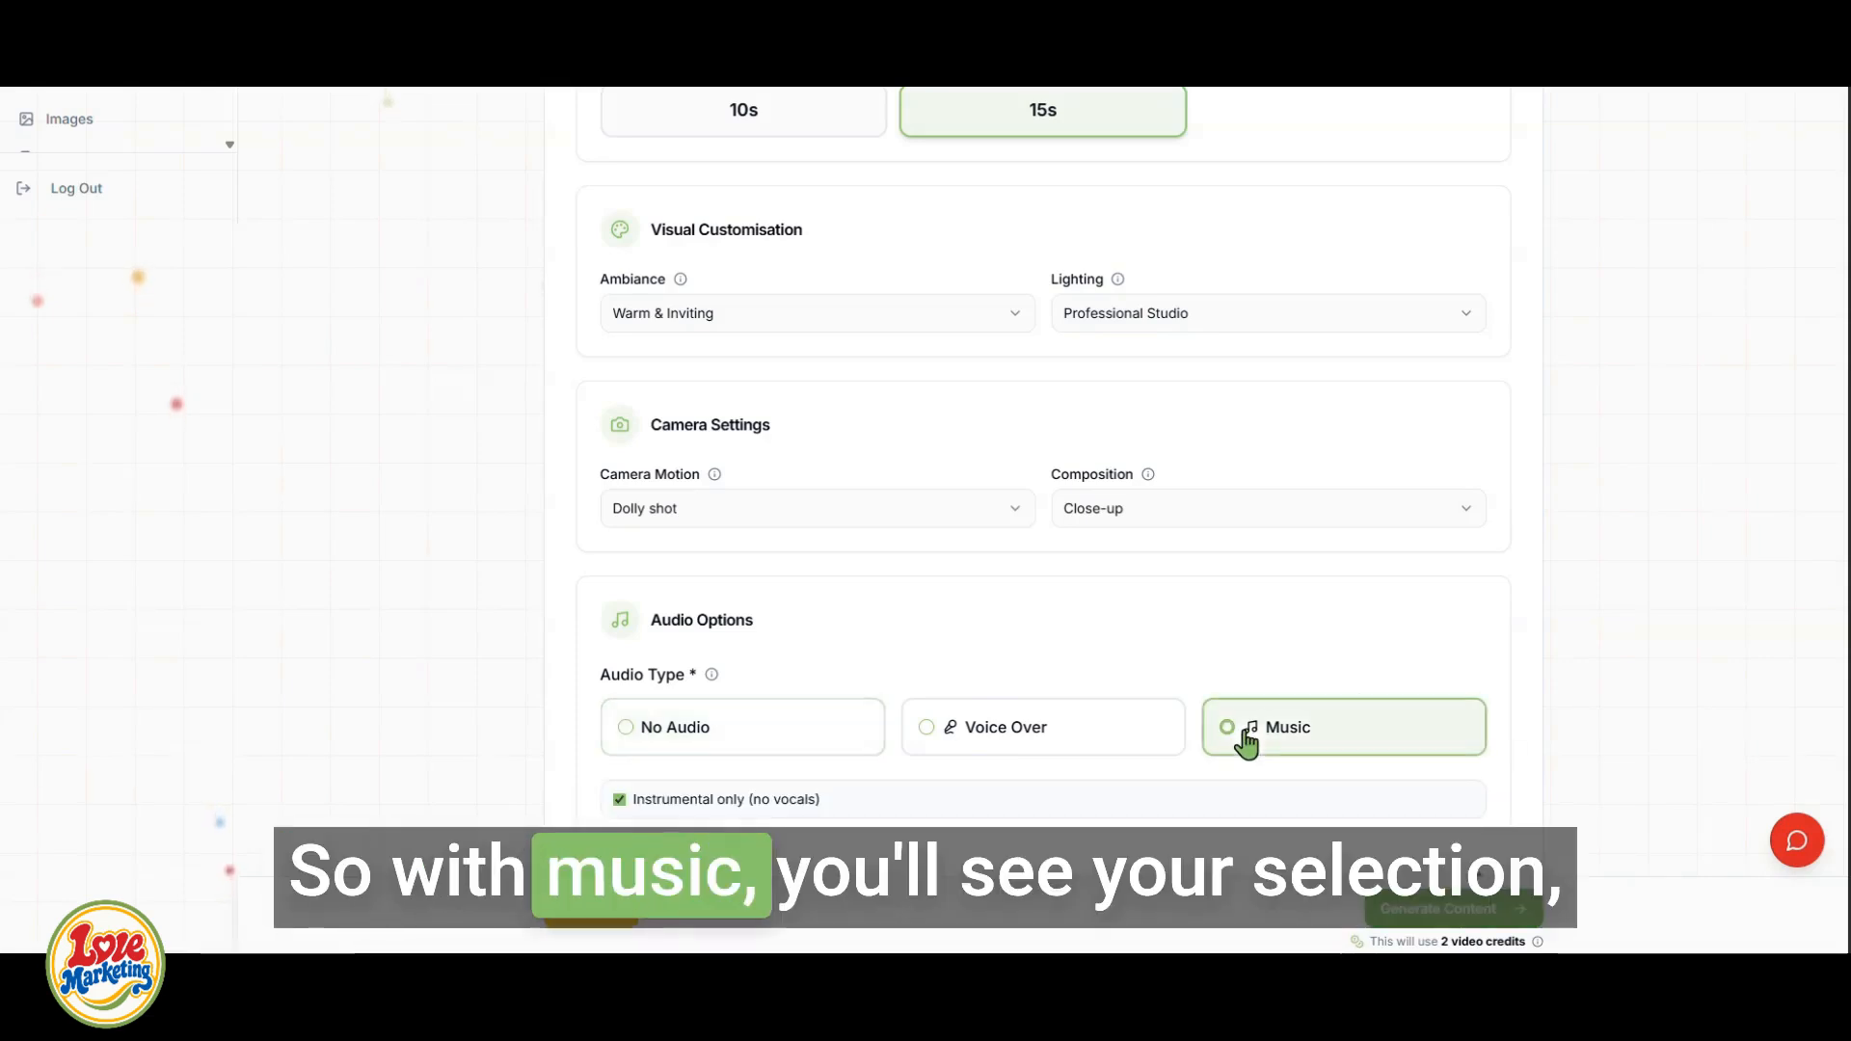
{"action": "scroll", "coordinate": [1198, 574], "scroll_direction": "down", "scroll_amount": 3}
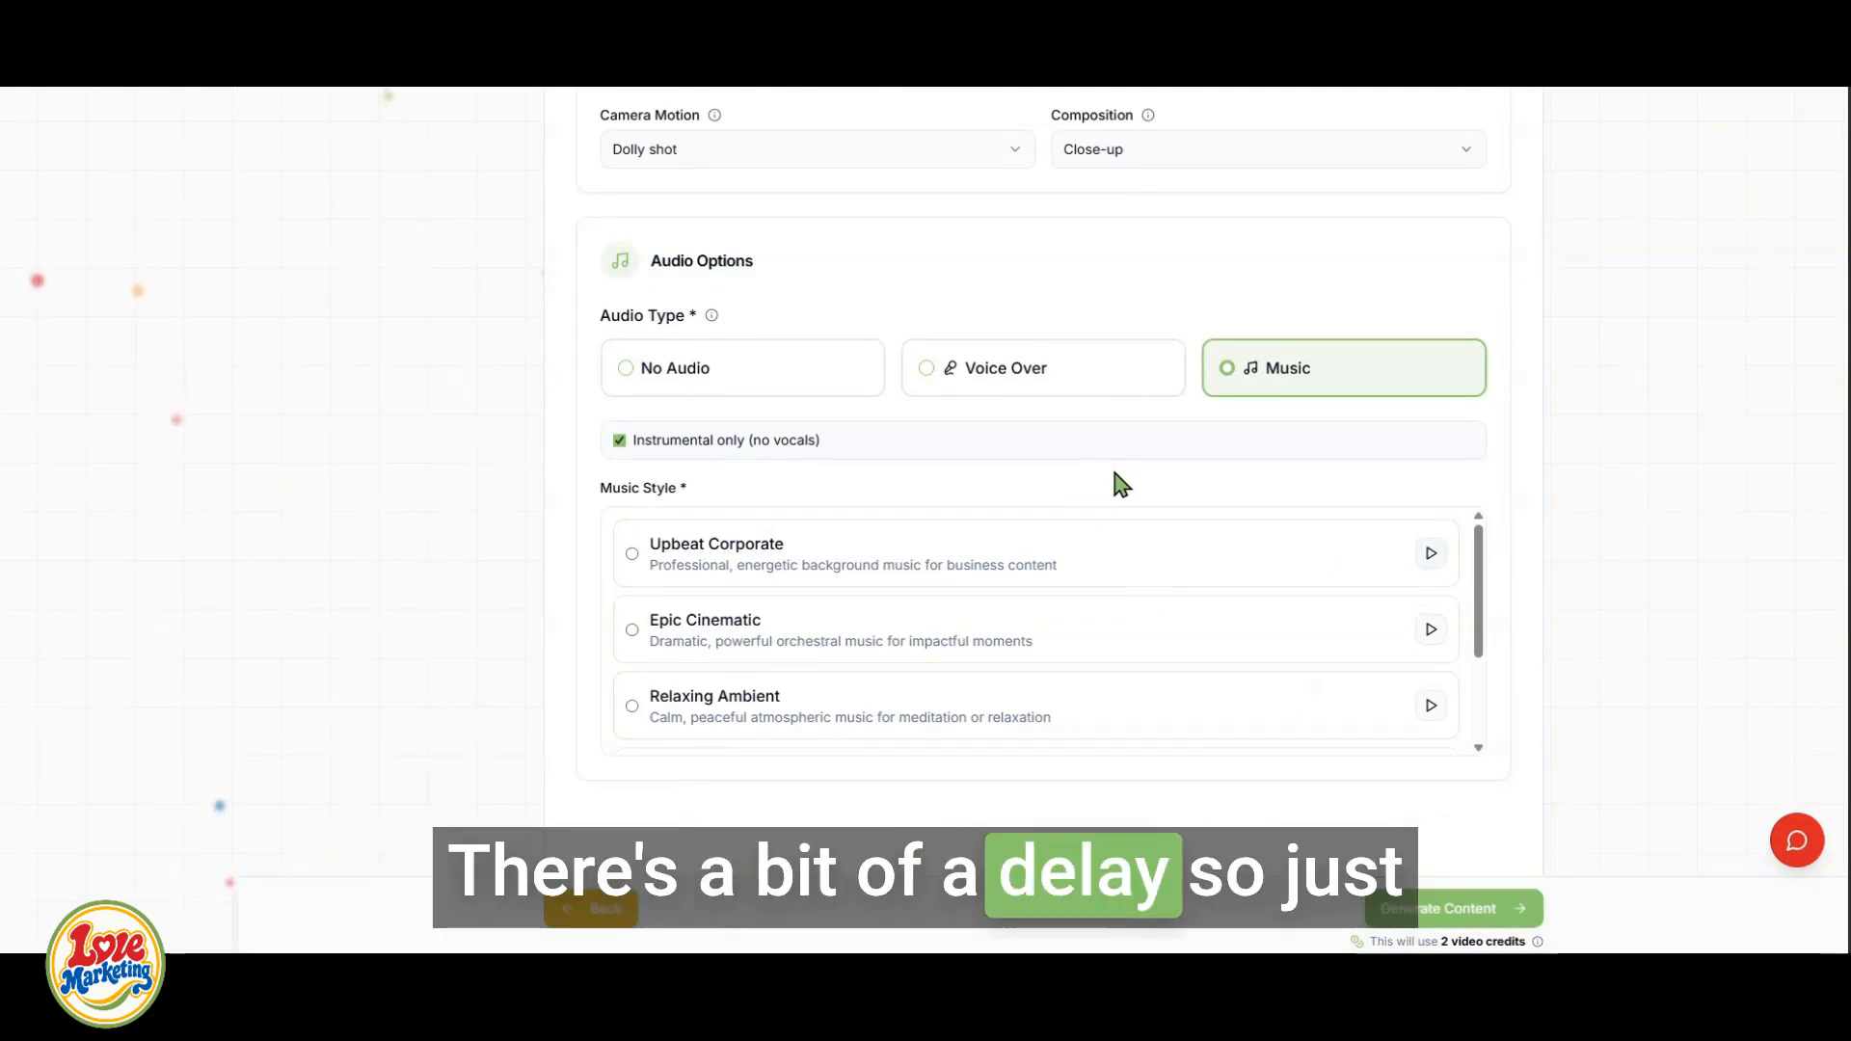
{"action": "left_click", "coordinate": [1022, 385]}
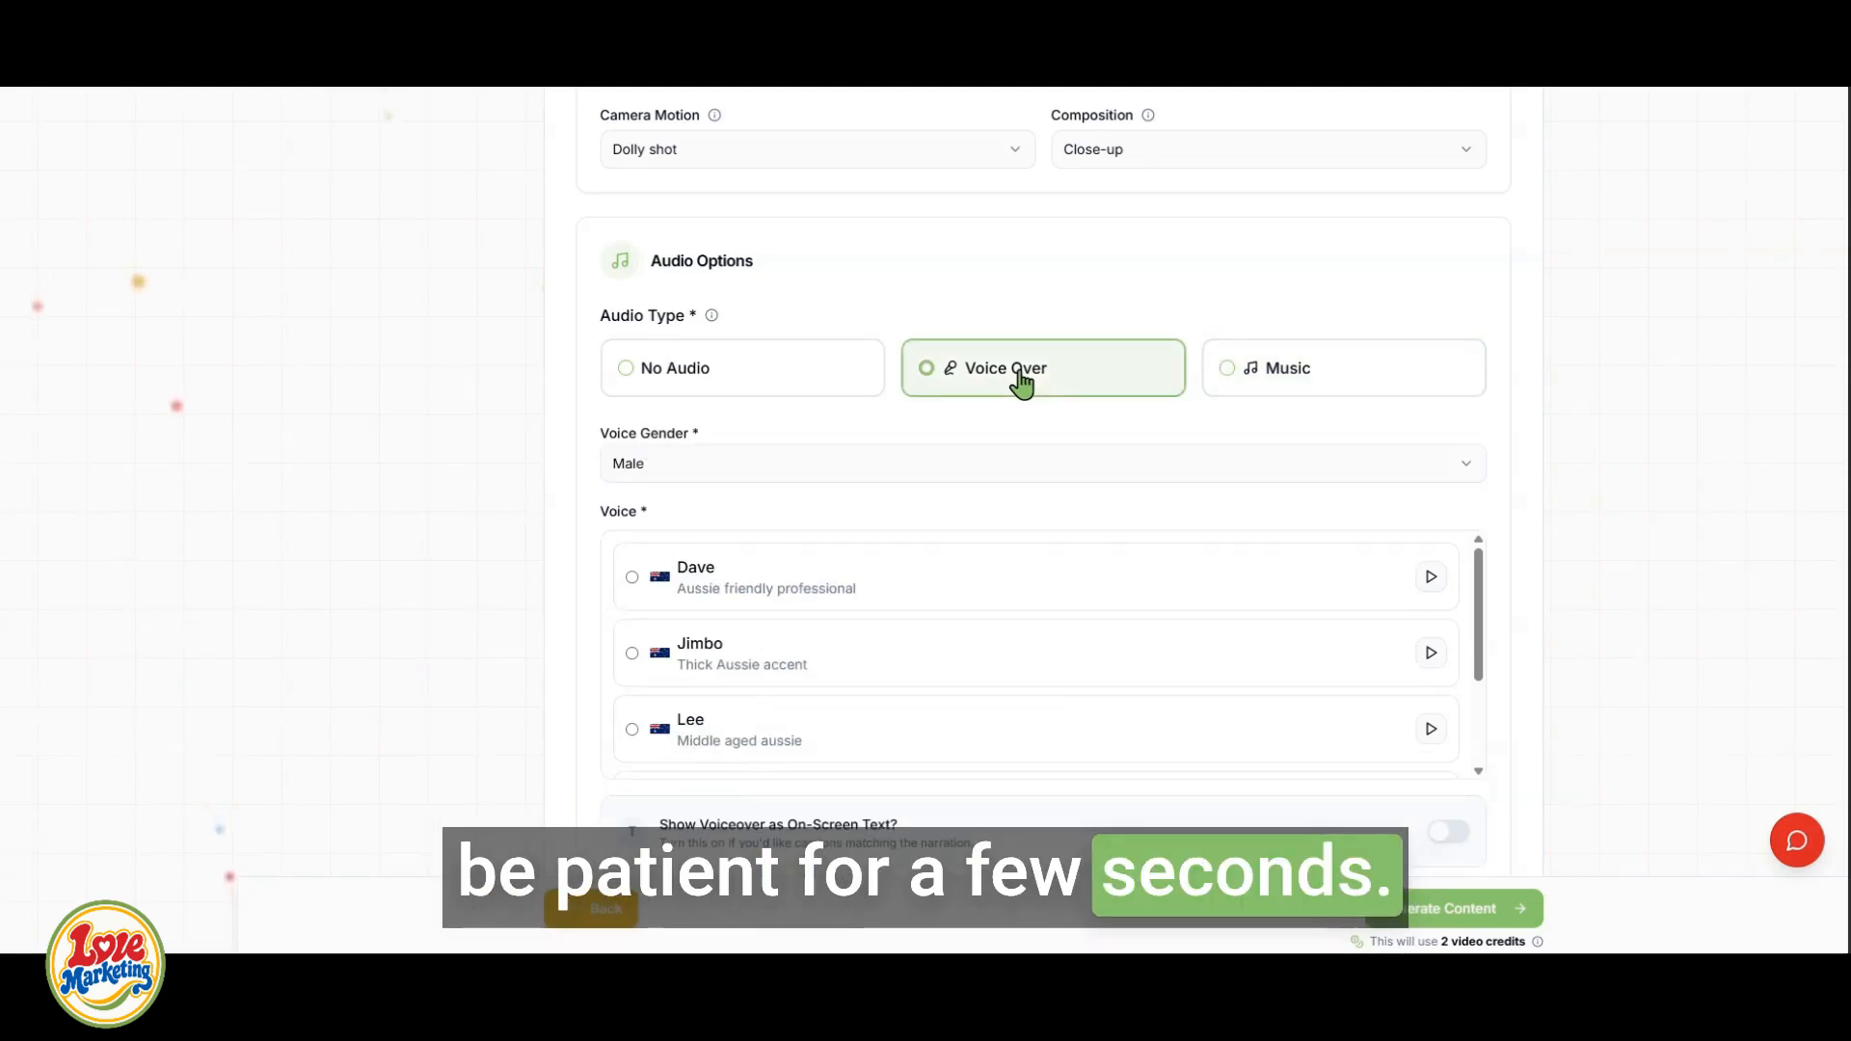
{"action": "left_click", "coordinate": [756, 470]}
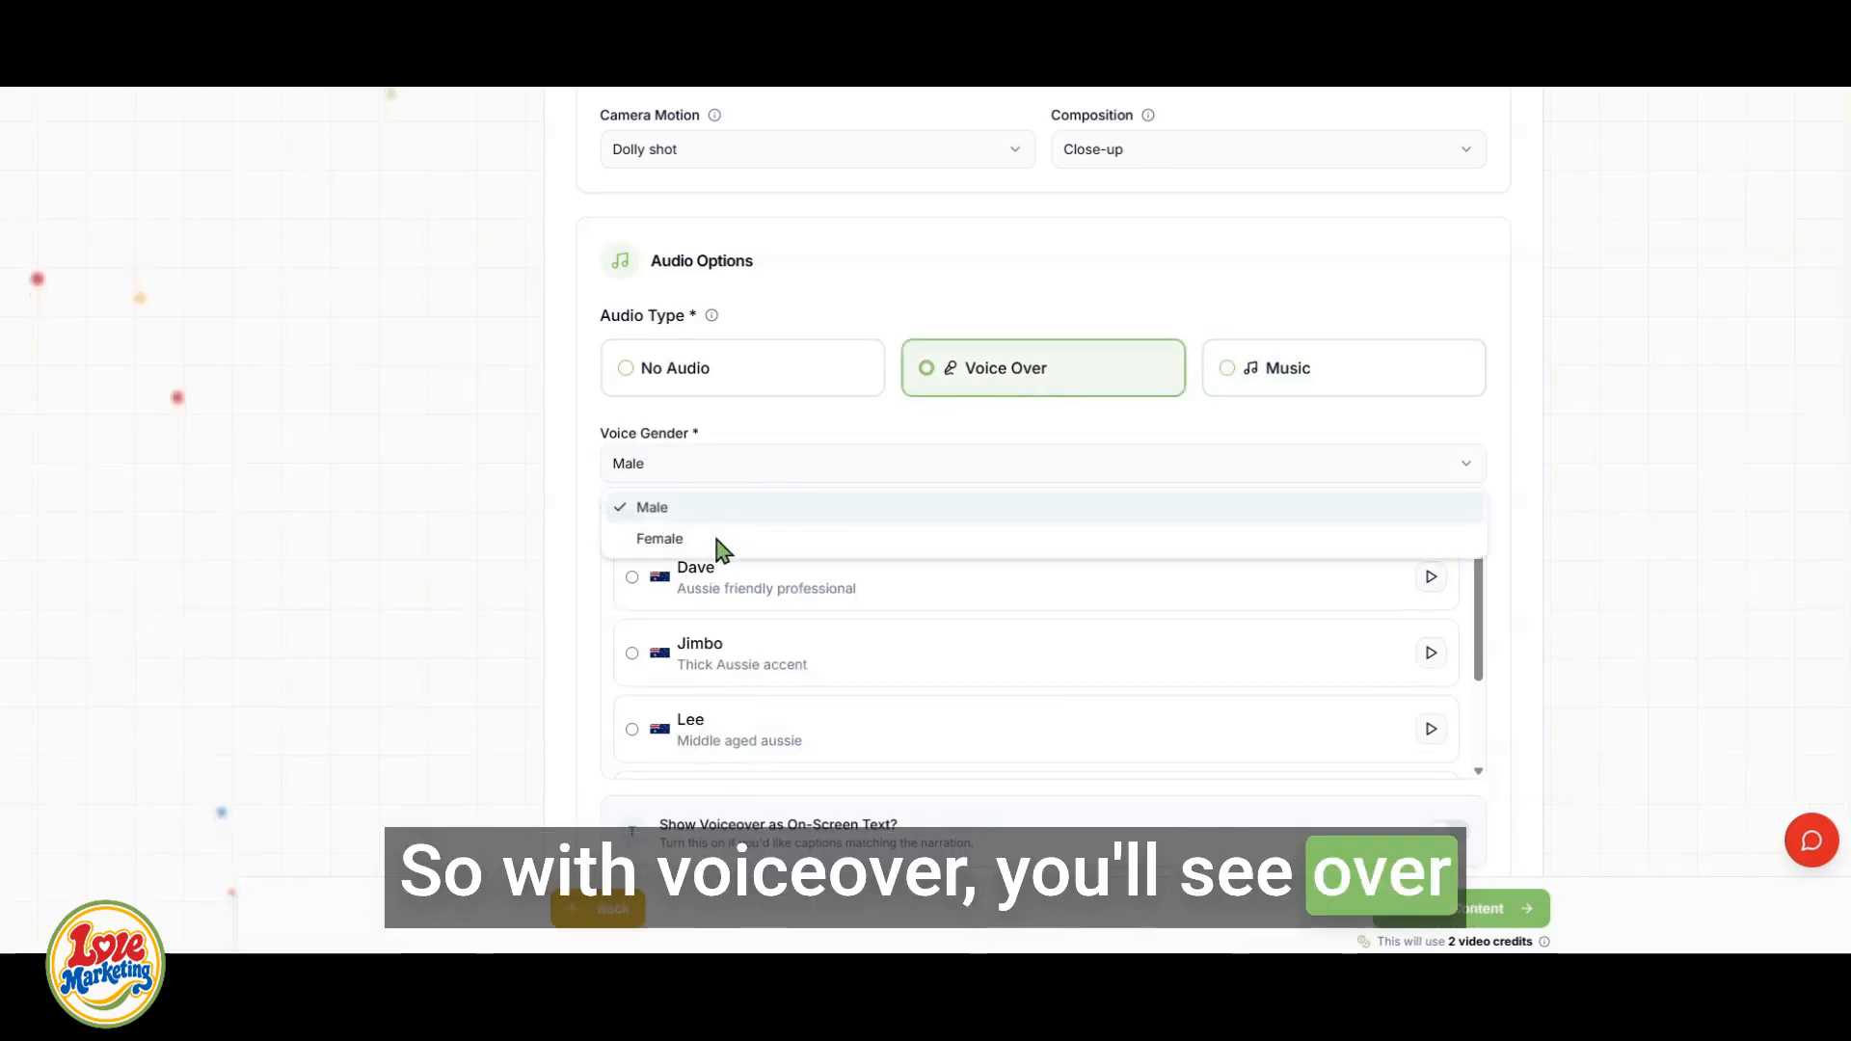
{"action": "left_click", "coordinate": [705, 542]}
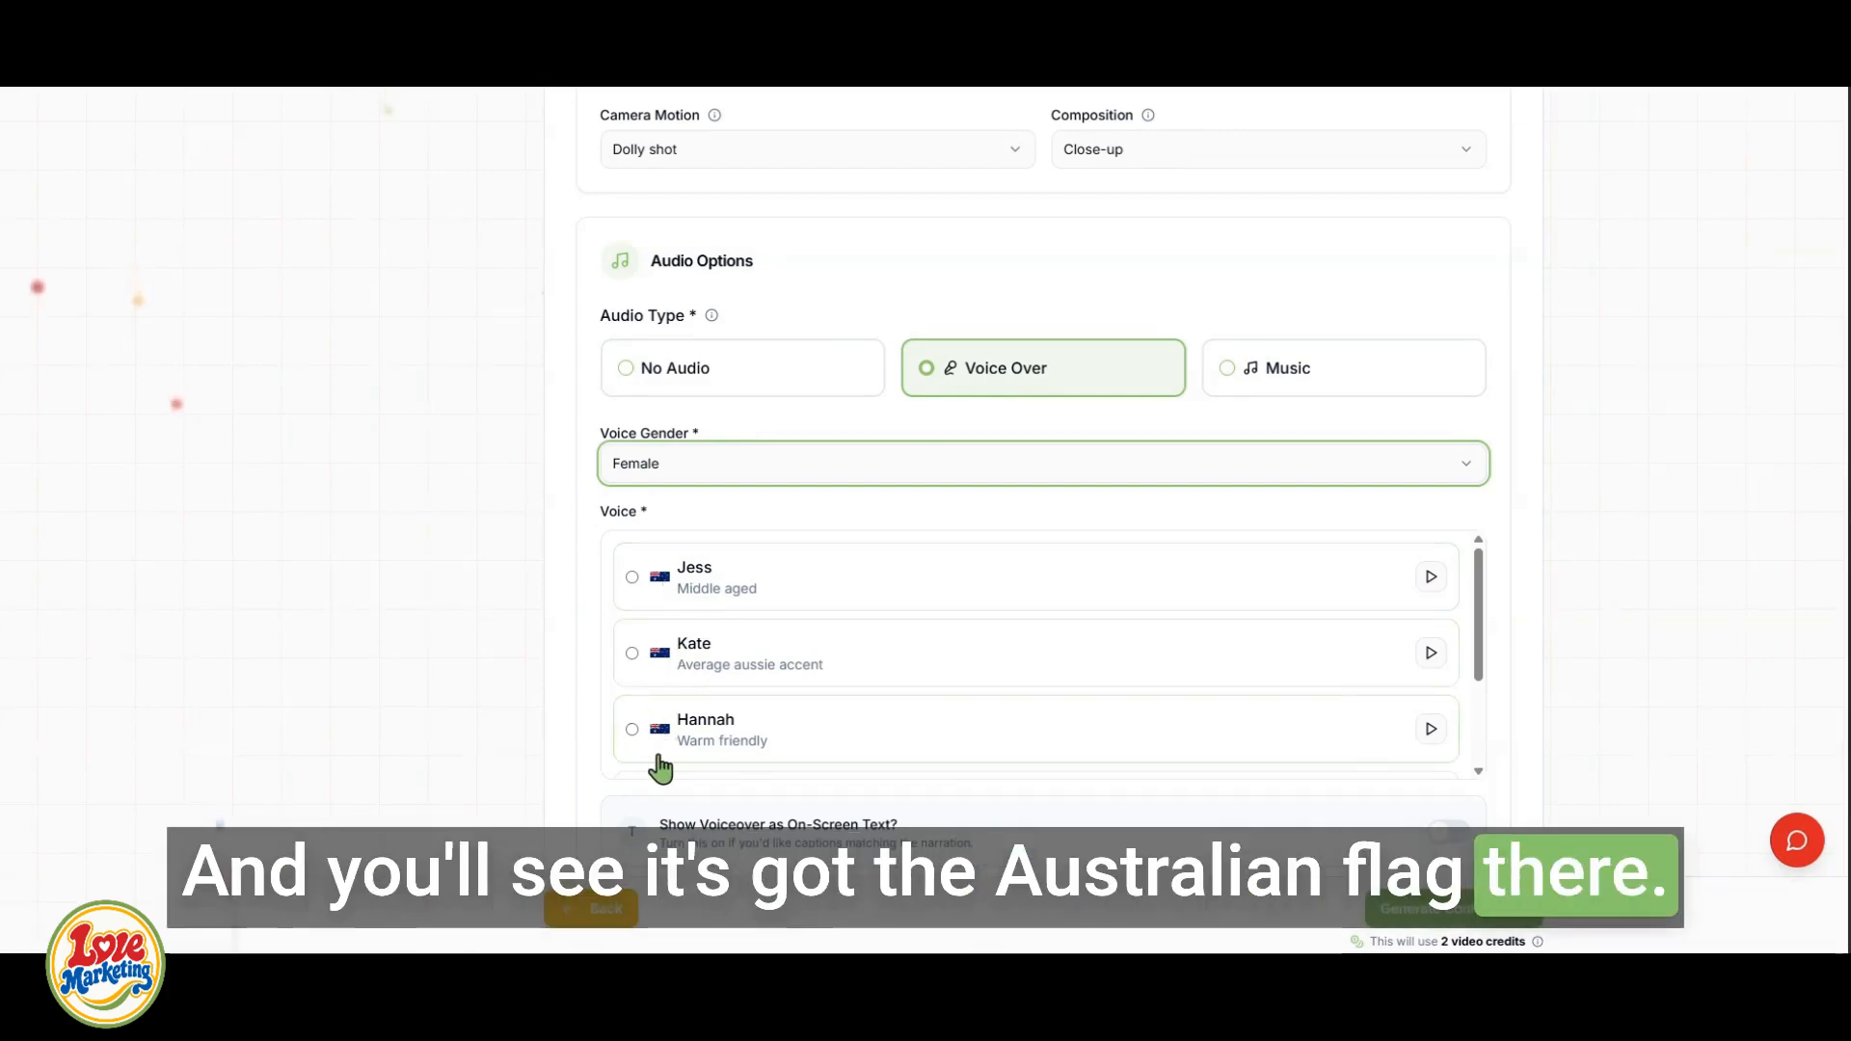
{"action": "left_click", "coordinate": [633, 729]}
- Check the language and video settings, enable showing the voiceover as on-screen text, and generate the content
{"action": "scroll", "coordinate": [1050, 636], "scroll_direction": "up", "scroll_amount": 15}
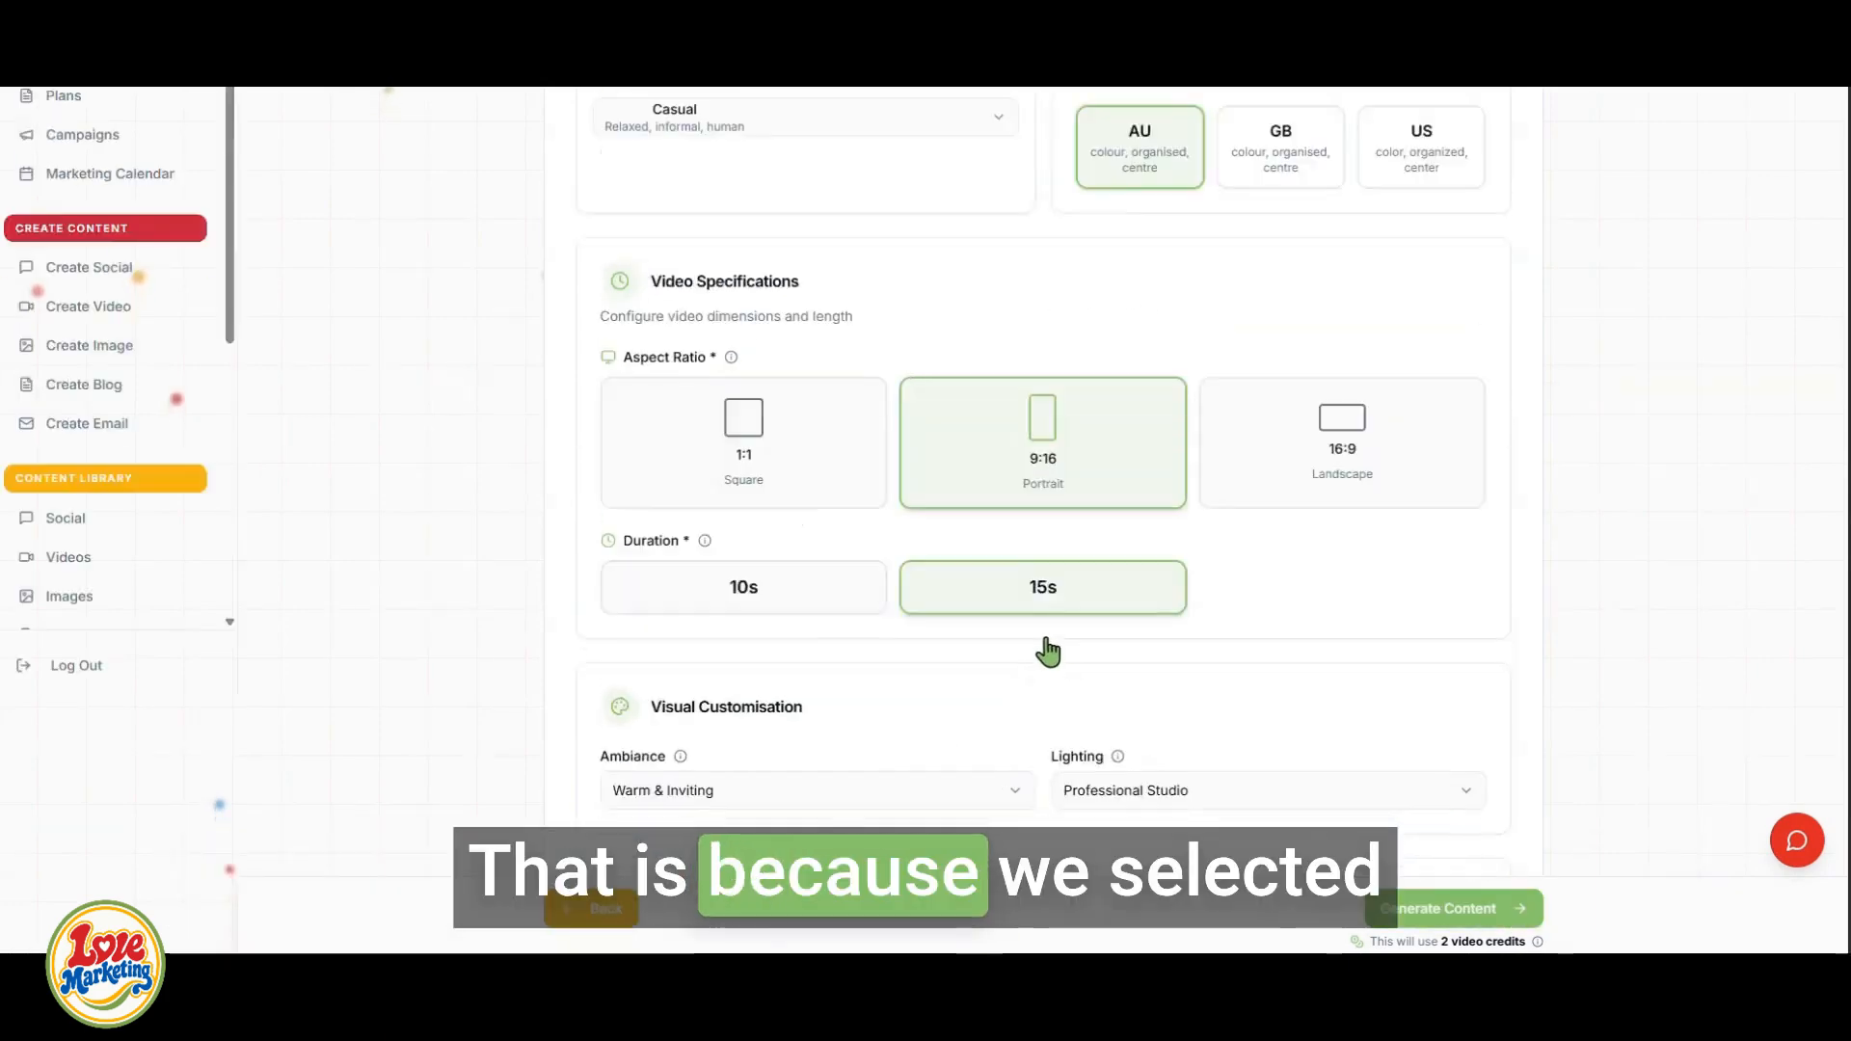
{"action": "scroll", "coordinate": [1028, 524], "scroll_direction": "down", "scroll_amount": 12}
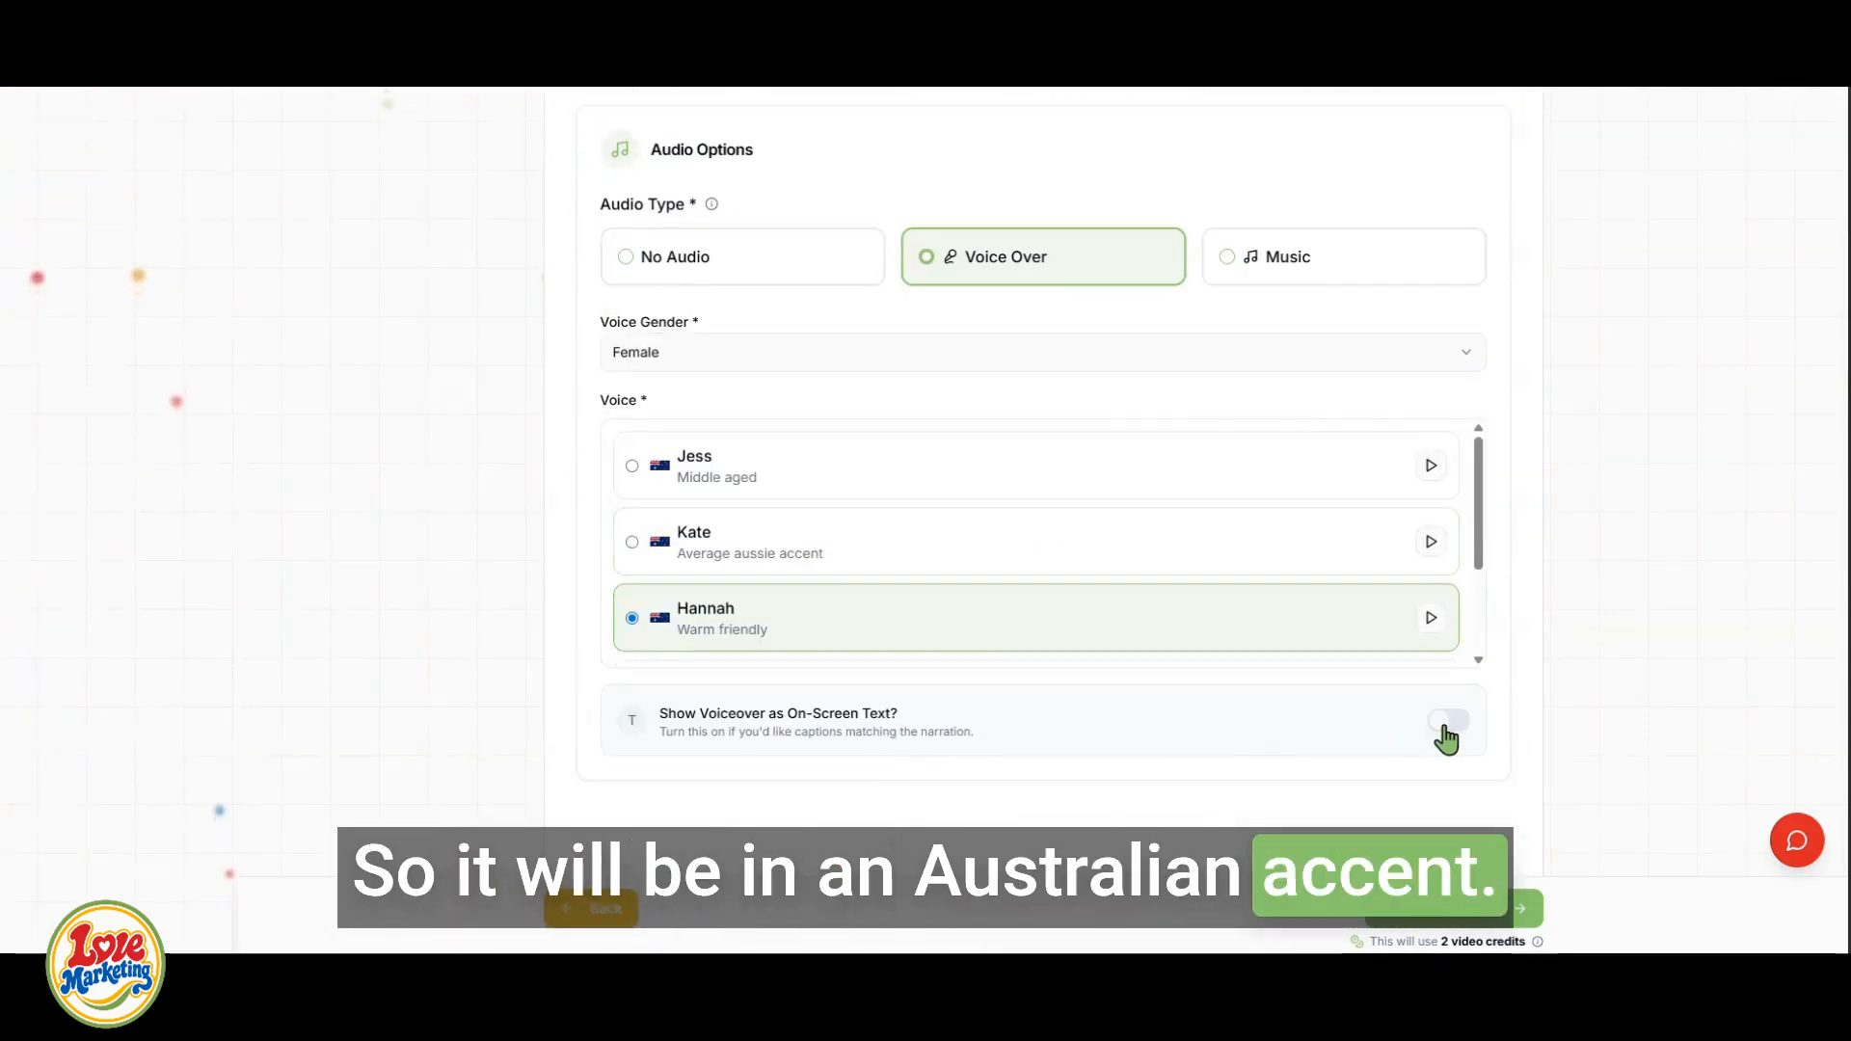
{"action": "left_click", "coordinate": [1446, 738]}
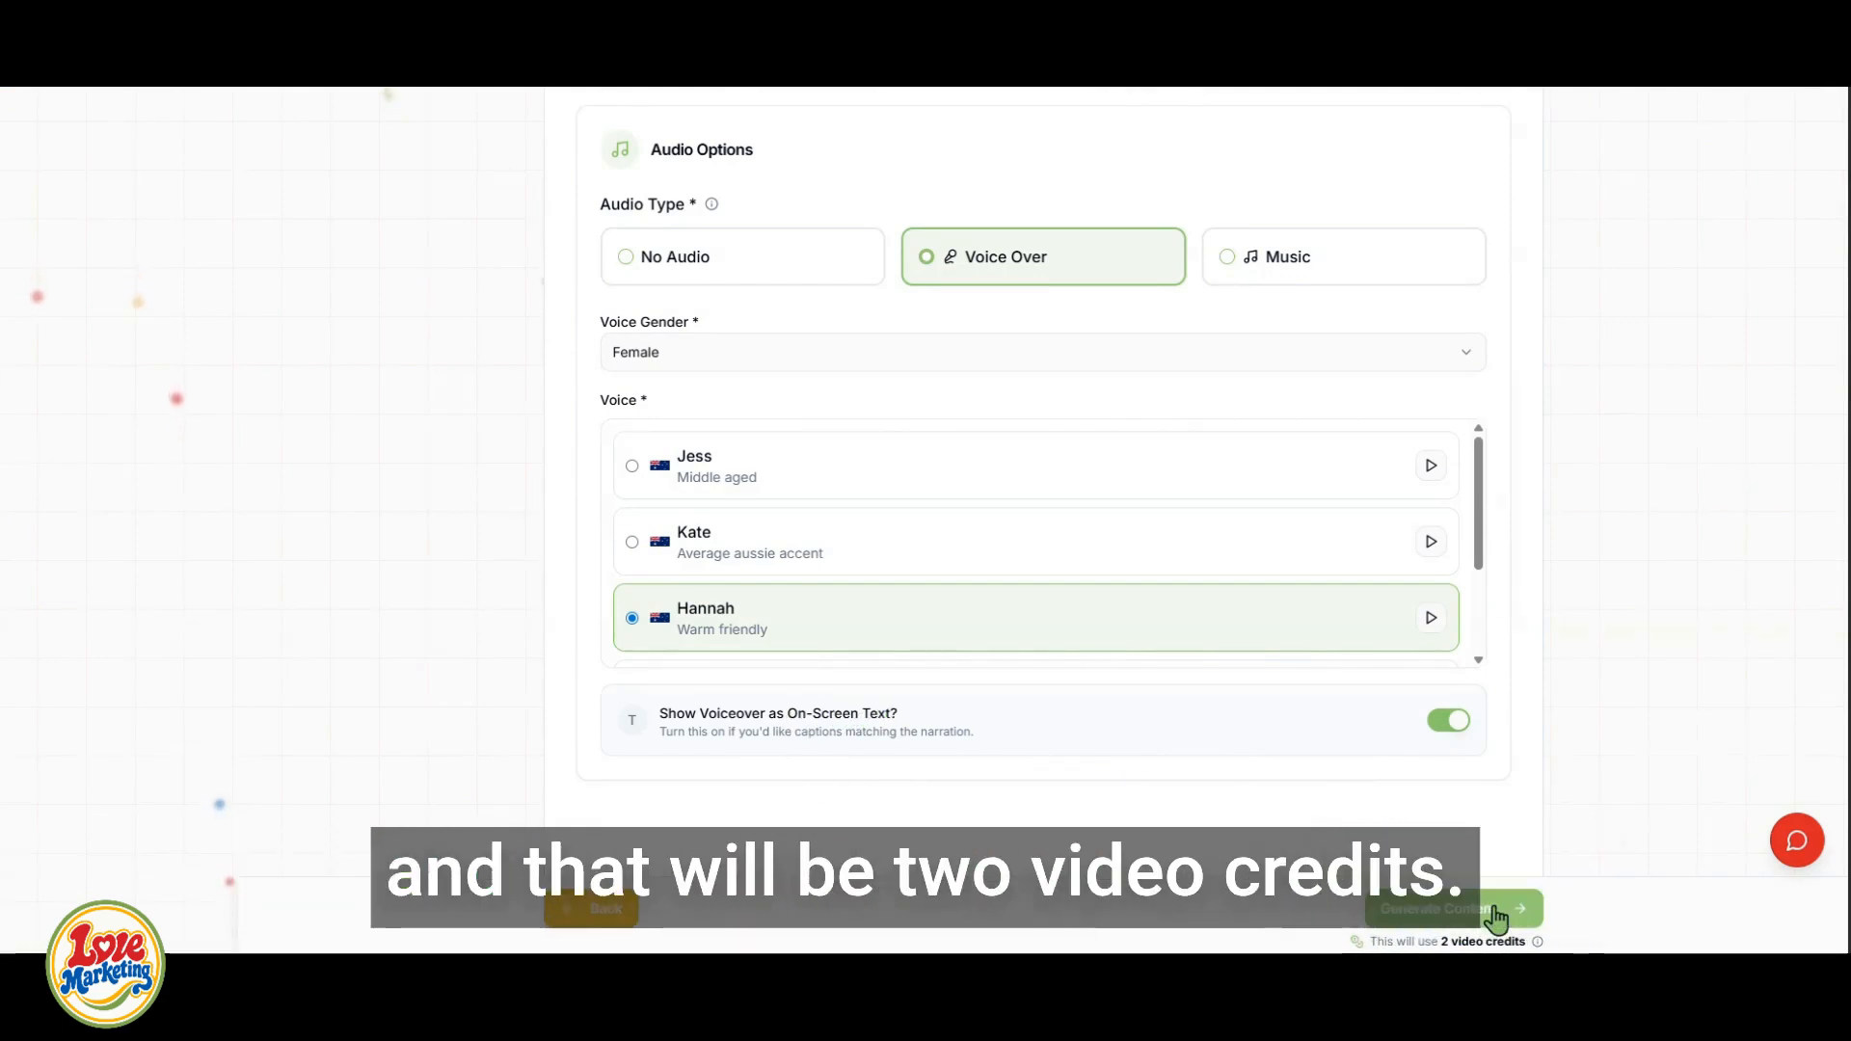
{"action": "left_click", "coordinate": [1400, 912]}
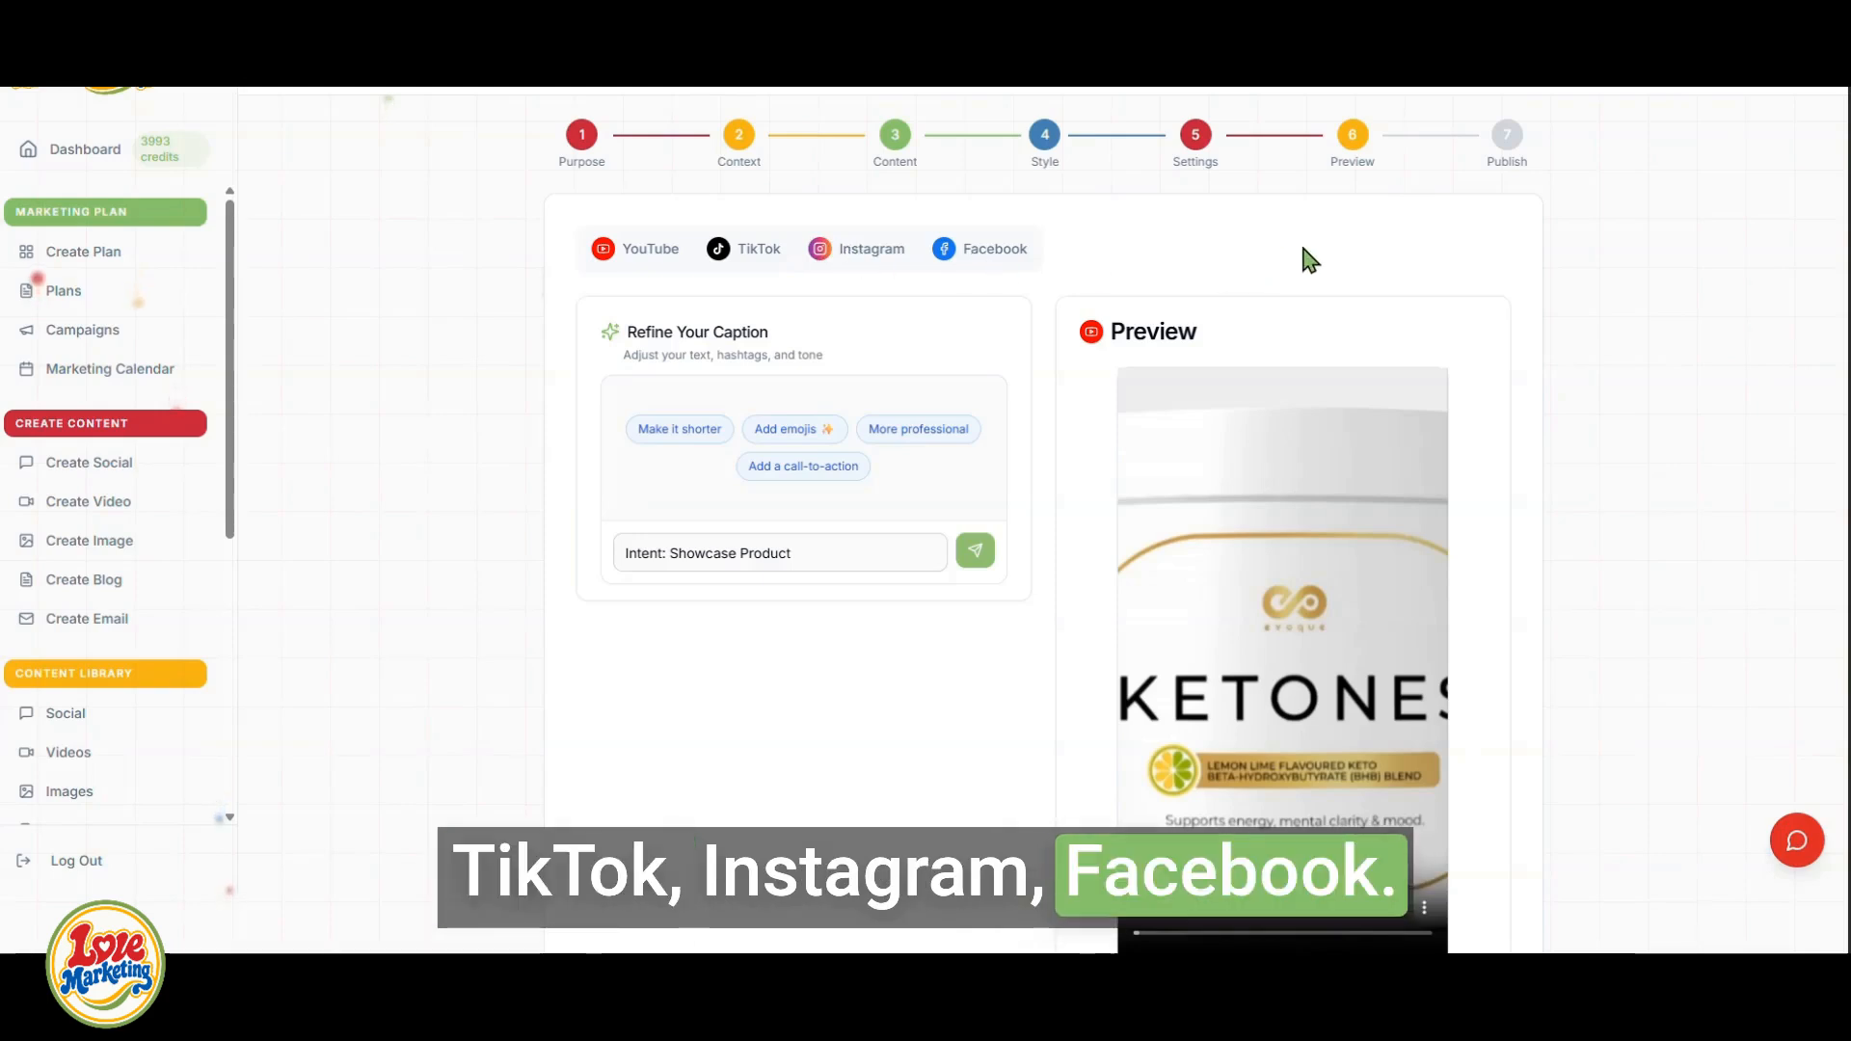
- Play the generated YouTube video in the preview and read its full caption
{"action": "scroll", "coordinate": [1277, 257], "scroll_direction": "down", "scroll_amount": 1}
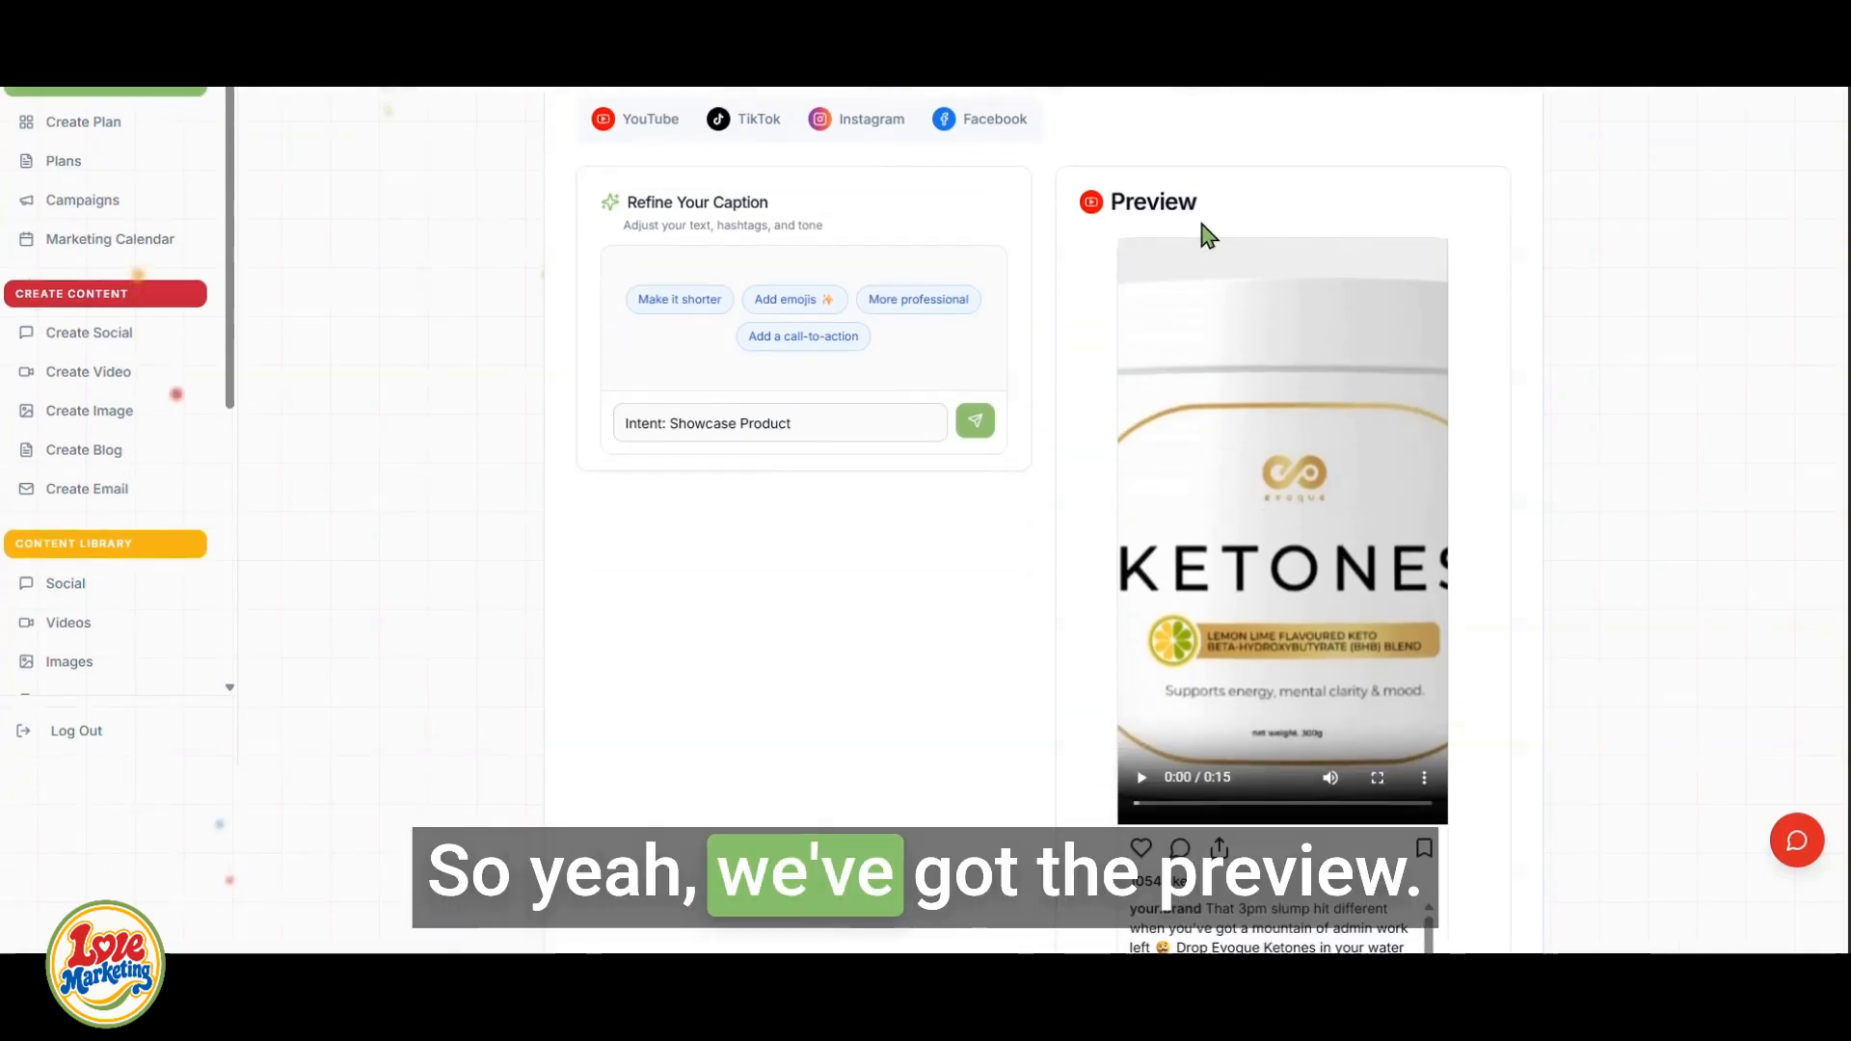
{"action": "scroll", "coordinate": [1245, 256], "scroll_direction": "down", "scroll_amount": 2}
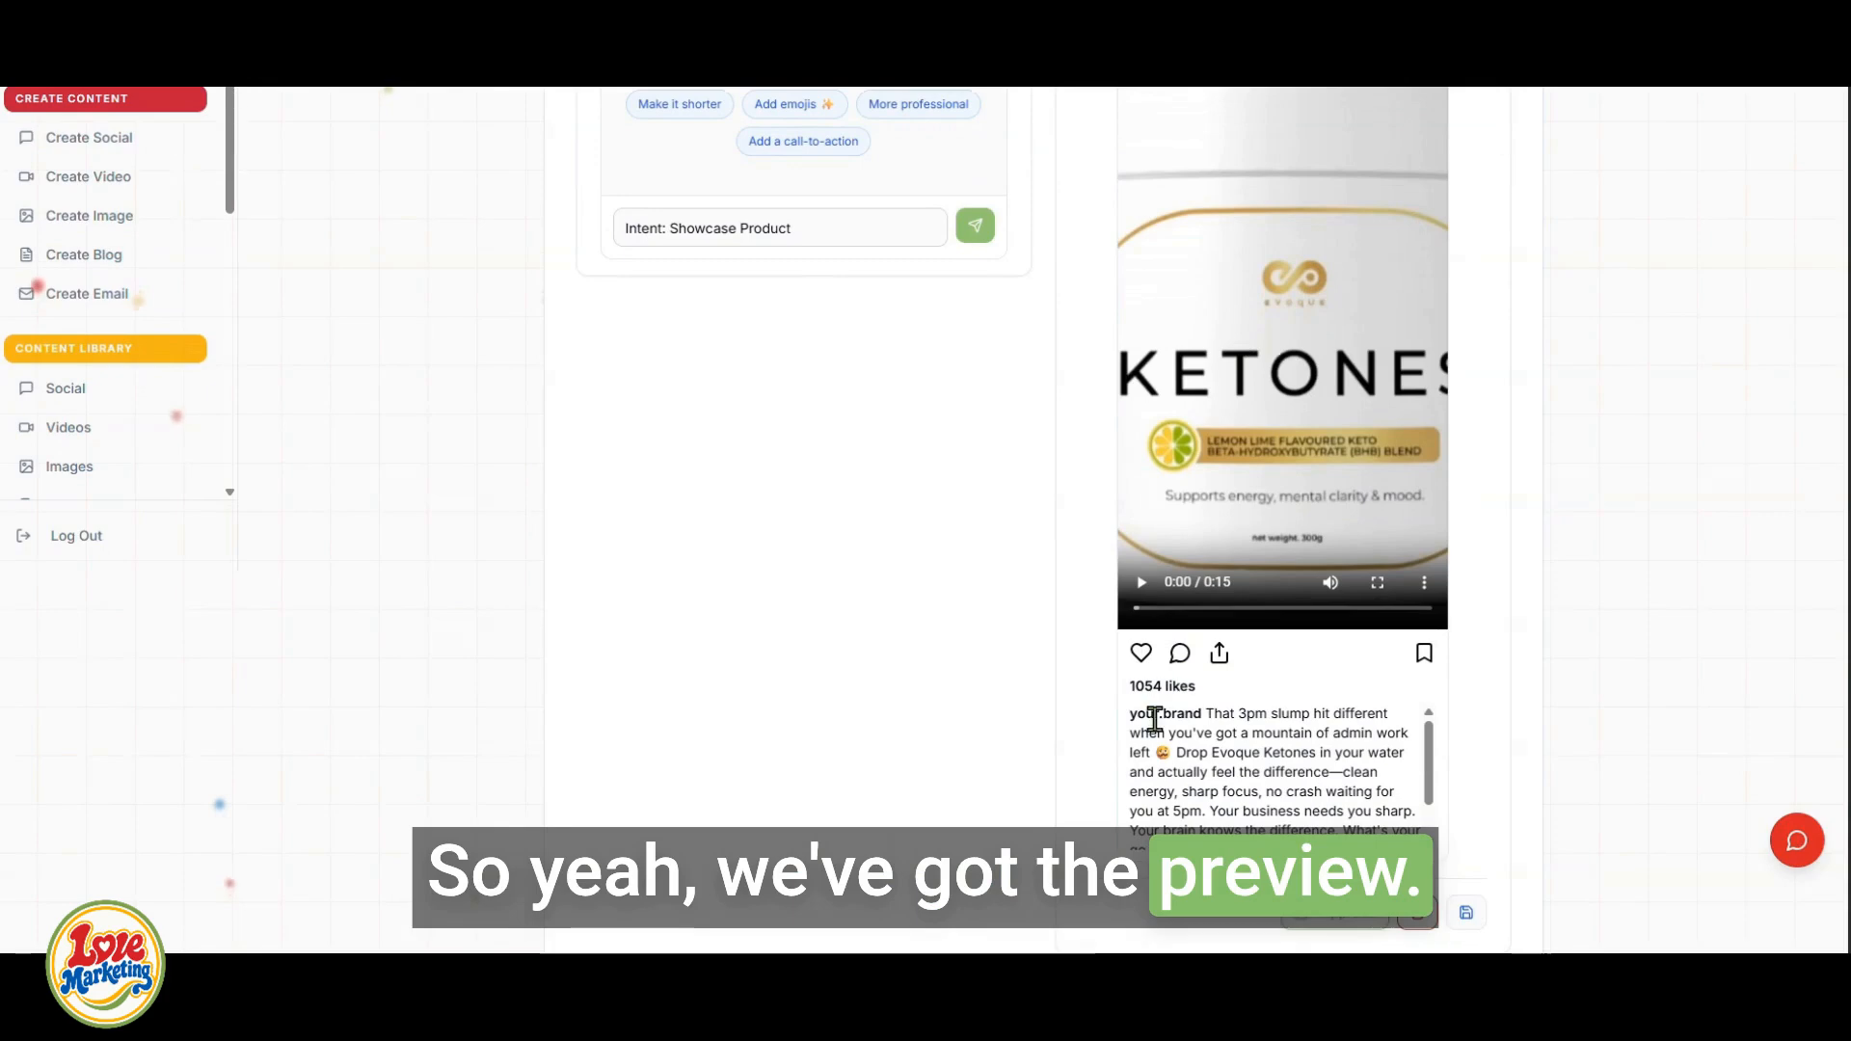
{"action": "left_click", "coordinate": [1140, 583]}
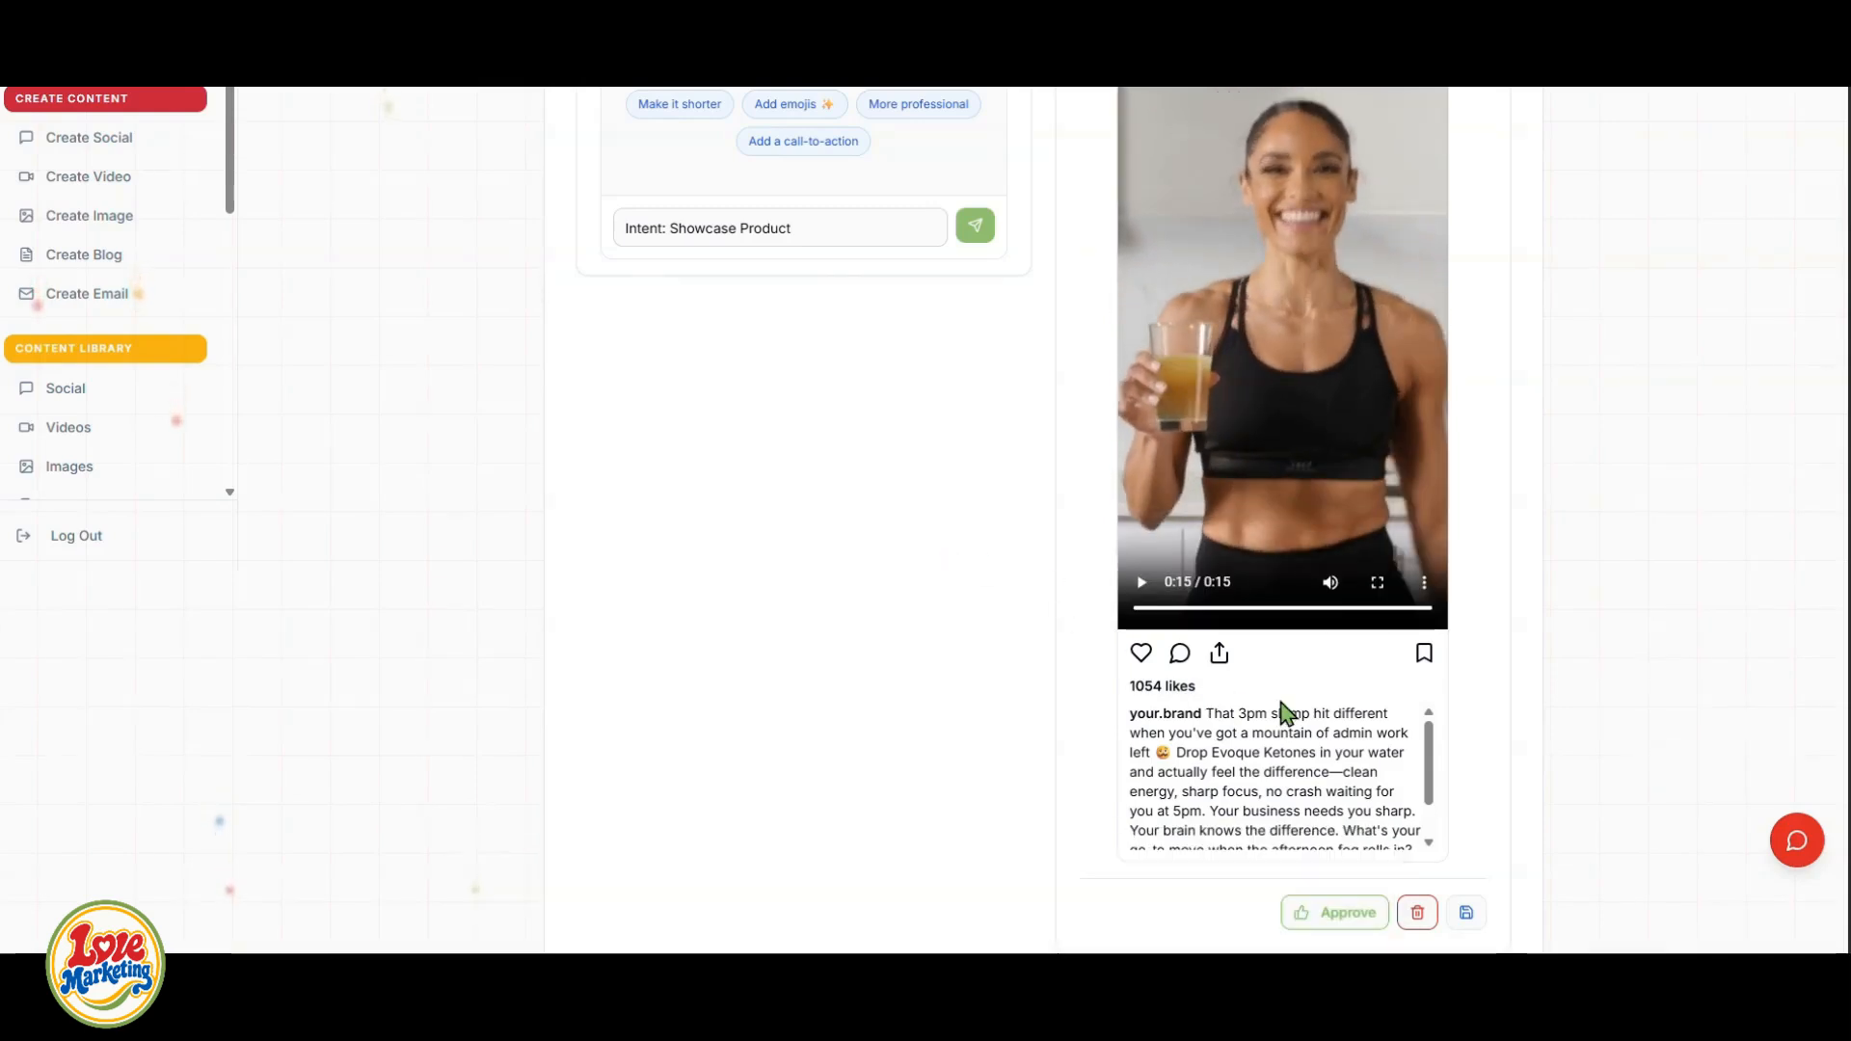
{"action": "scroll", "coordinate": [1290, 708], "scroll_direction": "down", "scroll_amount": 2}
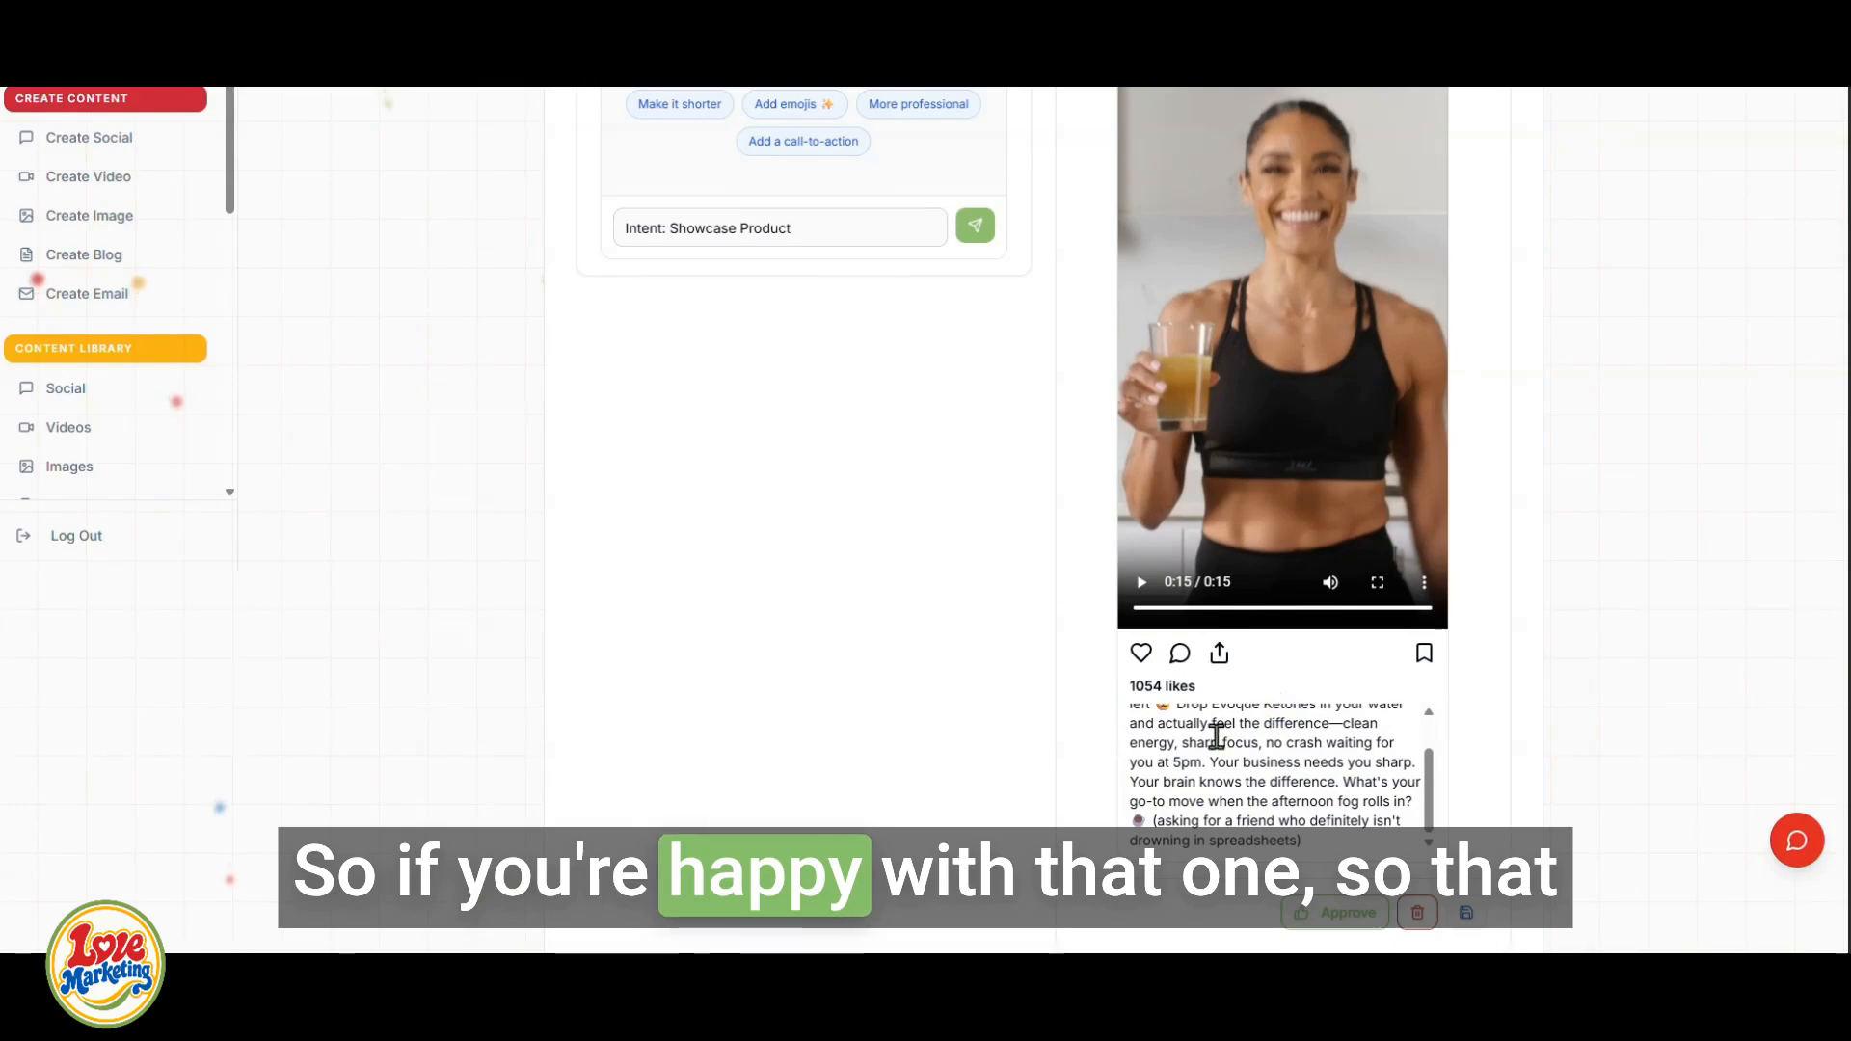
- Approve the YouTube version of the post for scheduling
{"action": "scroll", "coordinate": [967, 582], "scroll_direction": "up", "scroll_amount": 5}
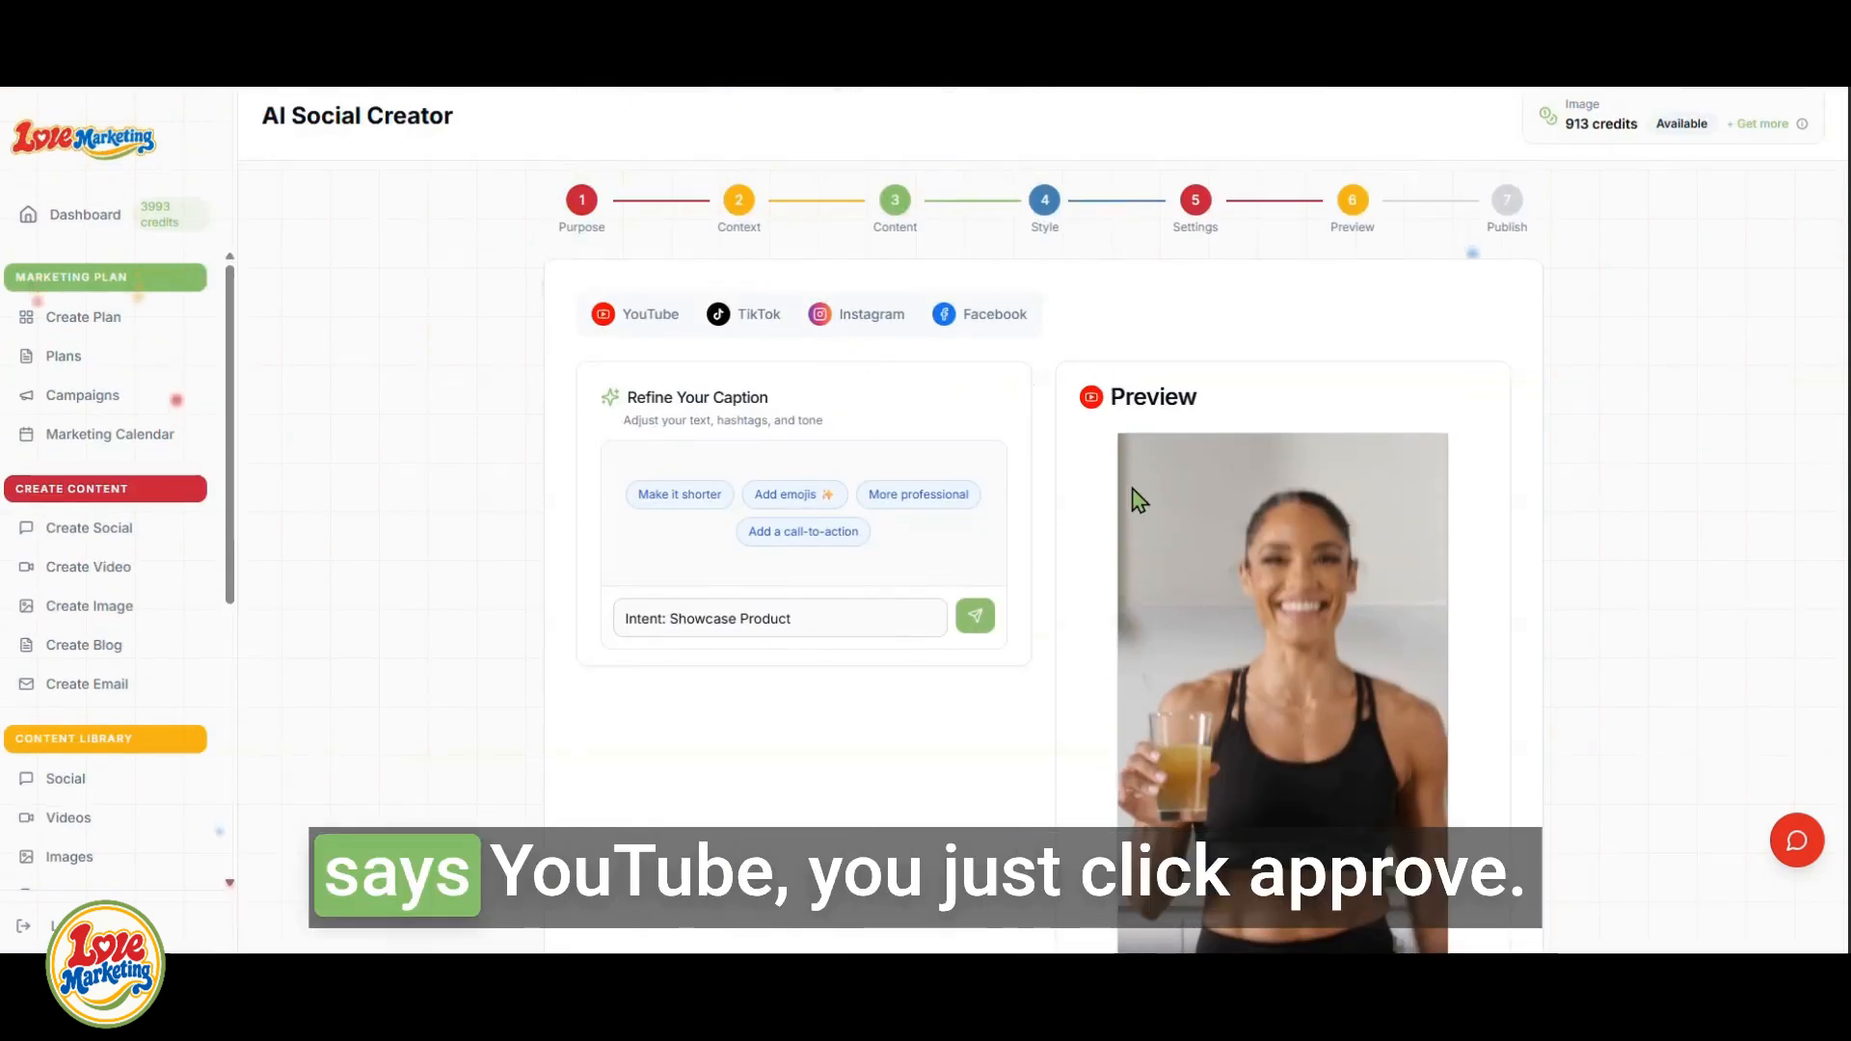
{"action": "scroll", "coordinate": [1137, 497], "scroll_direction": "down", "scroll_amount": 6}
{"action": "left_click", "coordinate": [1335, 810]}
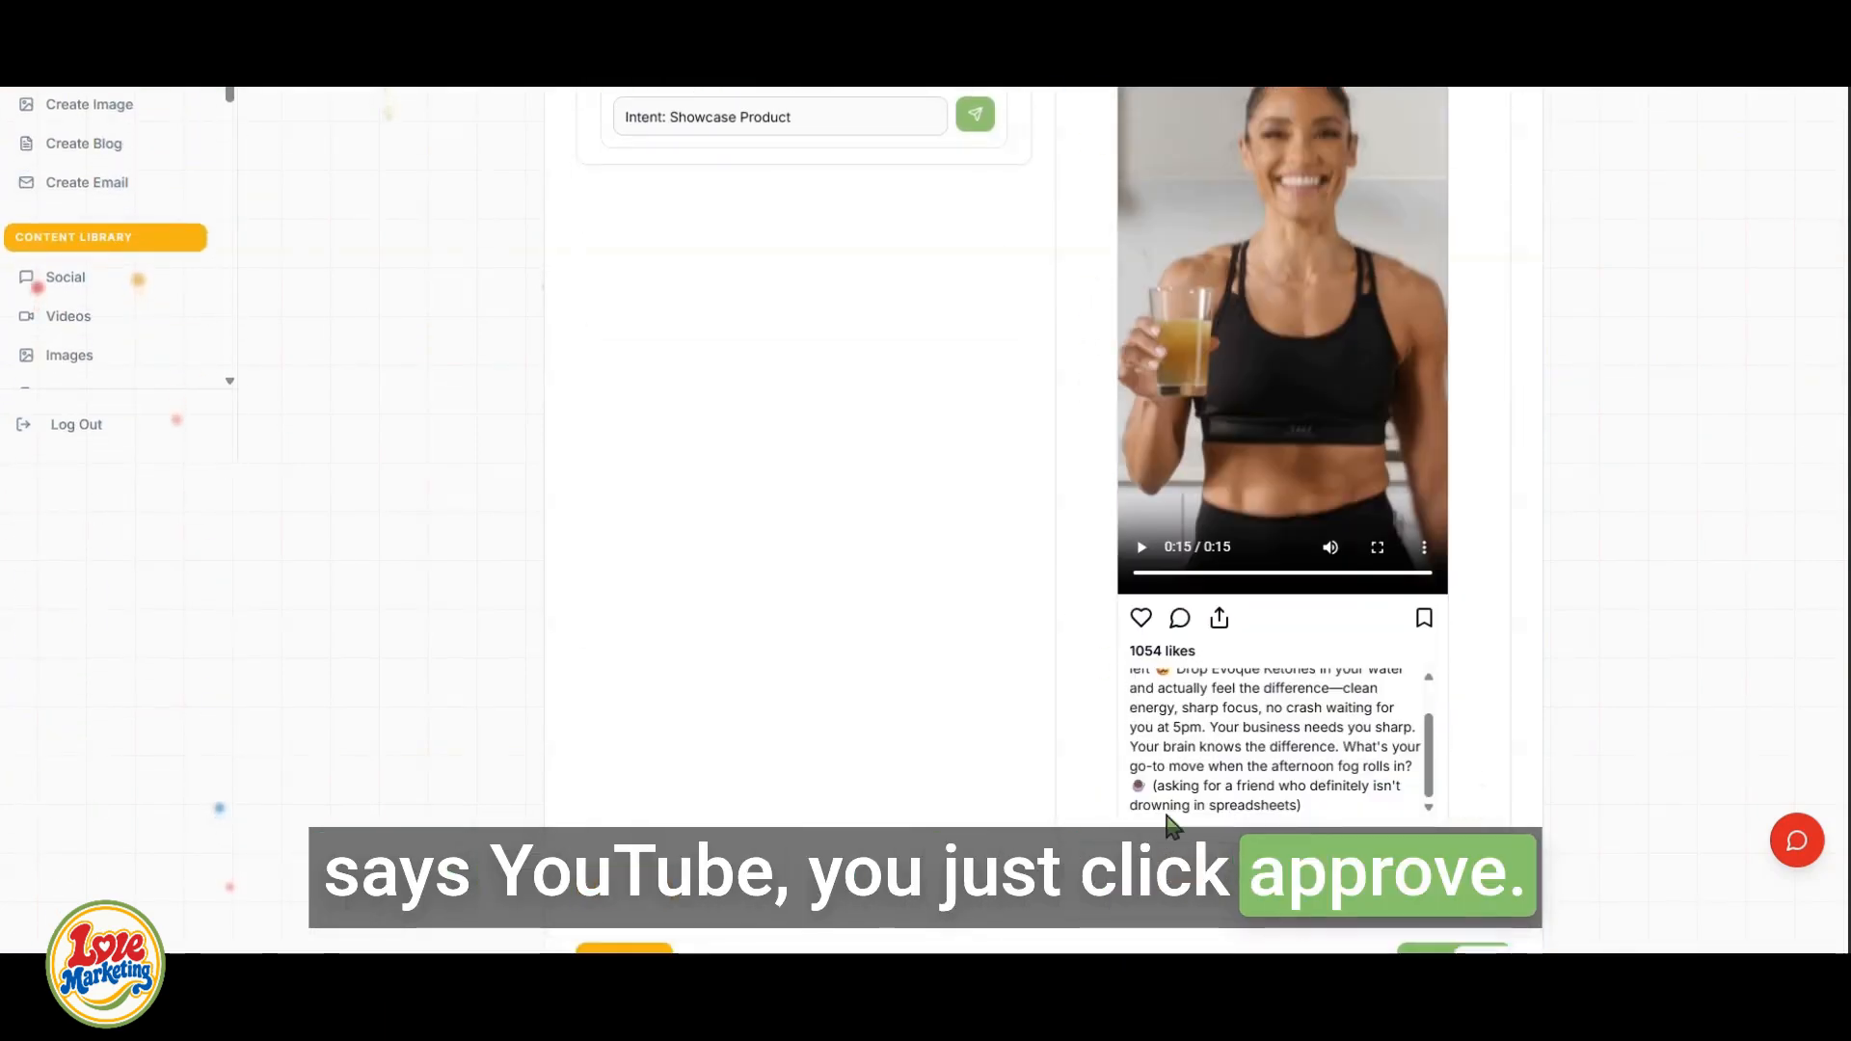
- Check the TikTok version of the post with its caption and approve it for scheduling
{"action": "scroll", "coordinate": [1004, 673], "scroll_direction": "up", "scroll_amount": 6}
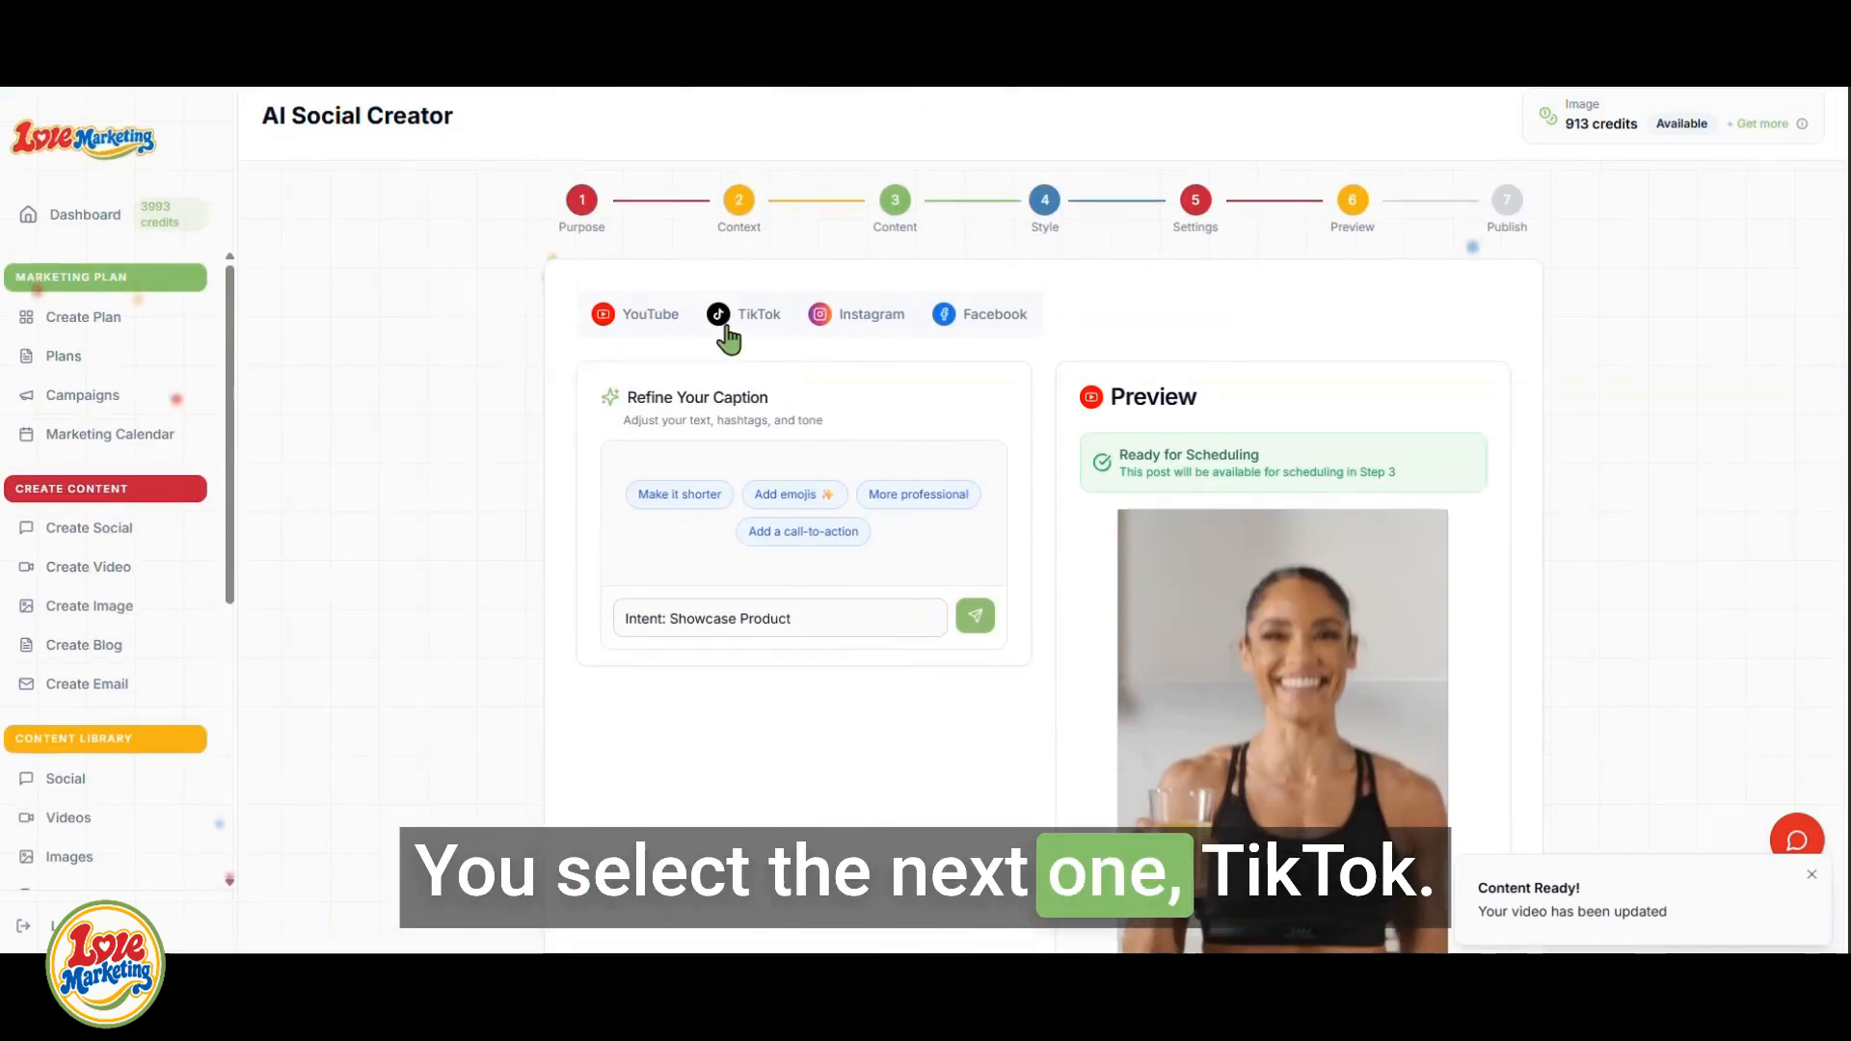
{"action": "left_click", "coordinate": [760, 318]}
{"action": "scroll", "coordinate": [1171, 497], "scroll_direction": "down", "scroll_amount": 5}
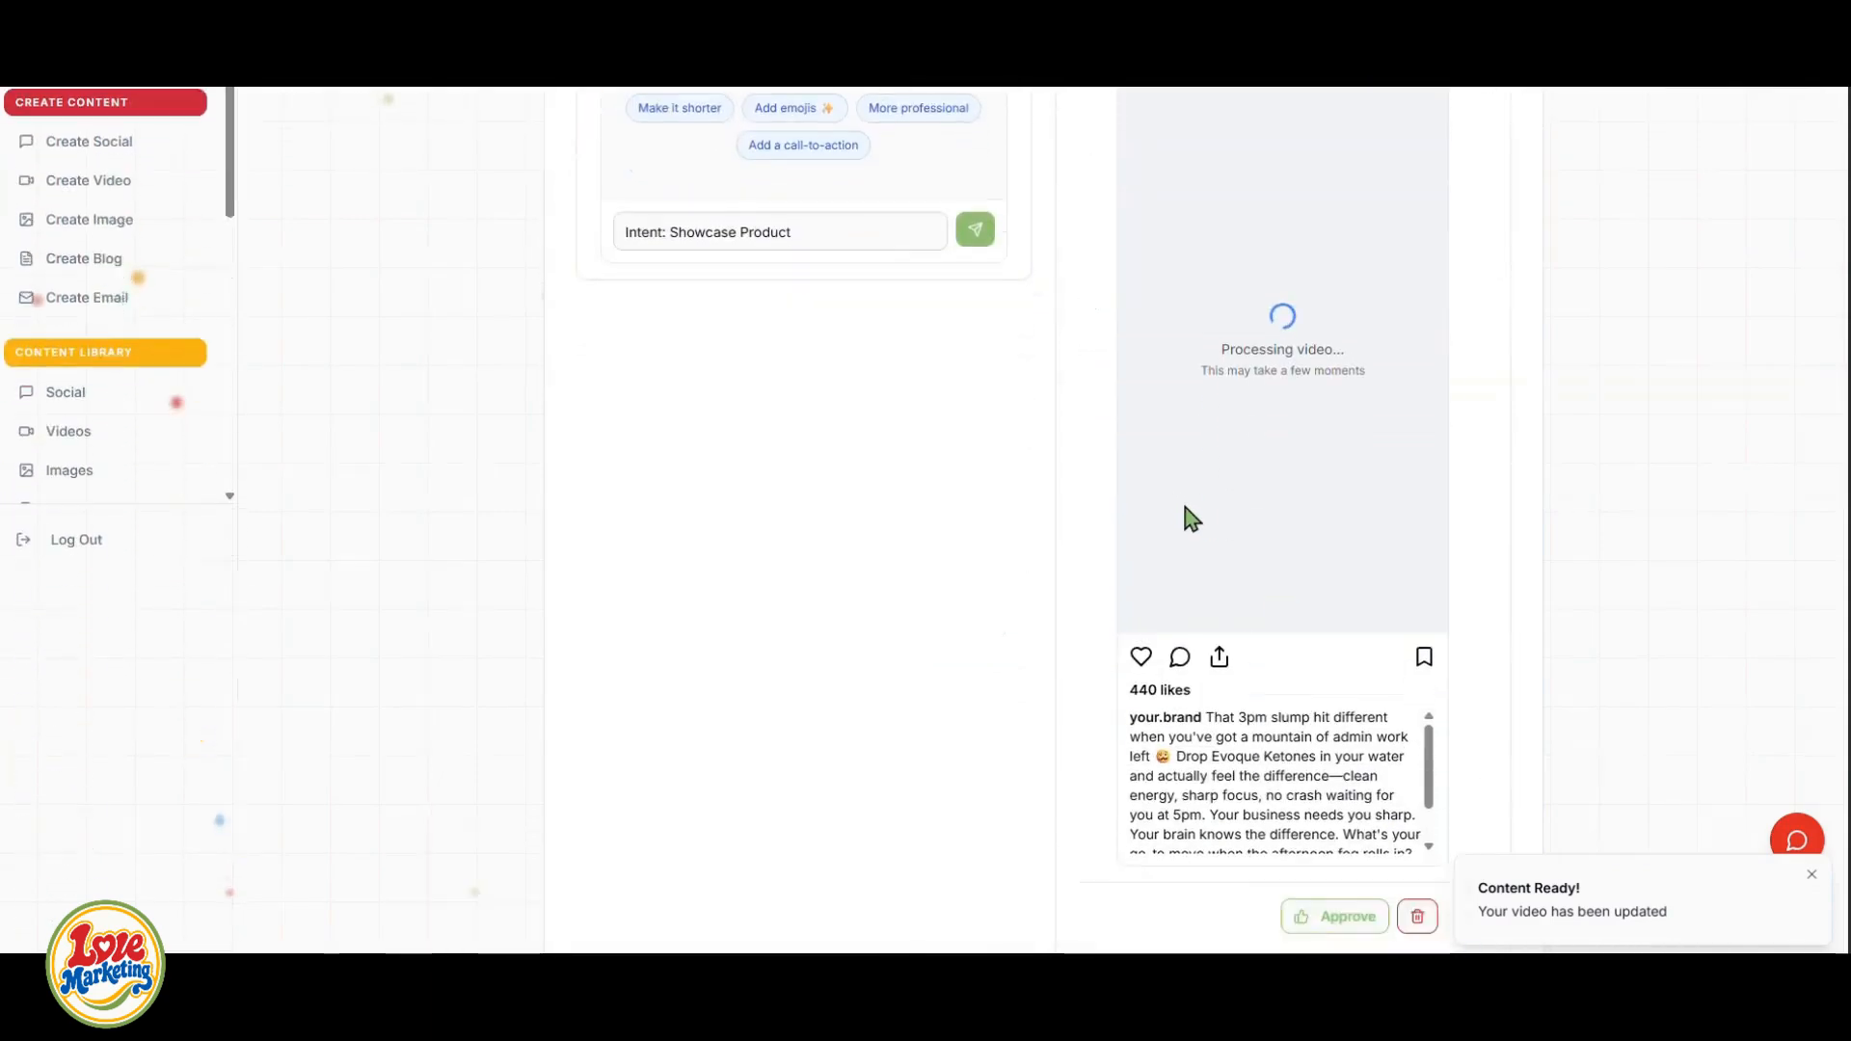
{"action": "scroll", "coordinate": [1215, 674], "scroll_direction": "down", "scroll_amount": 1}
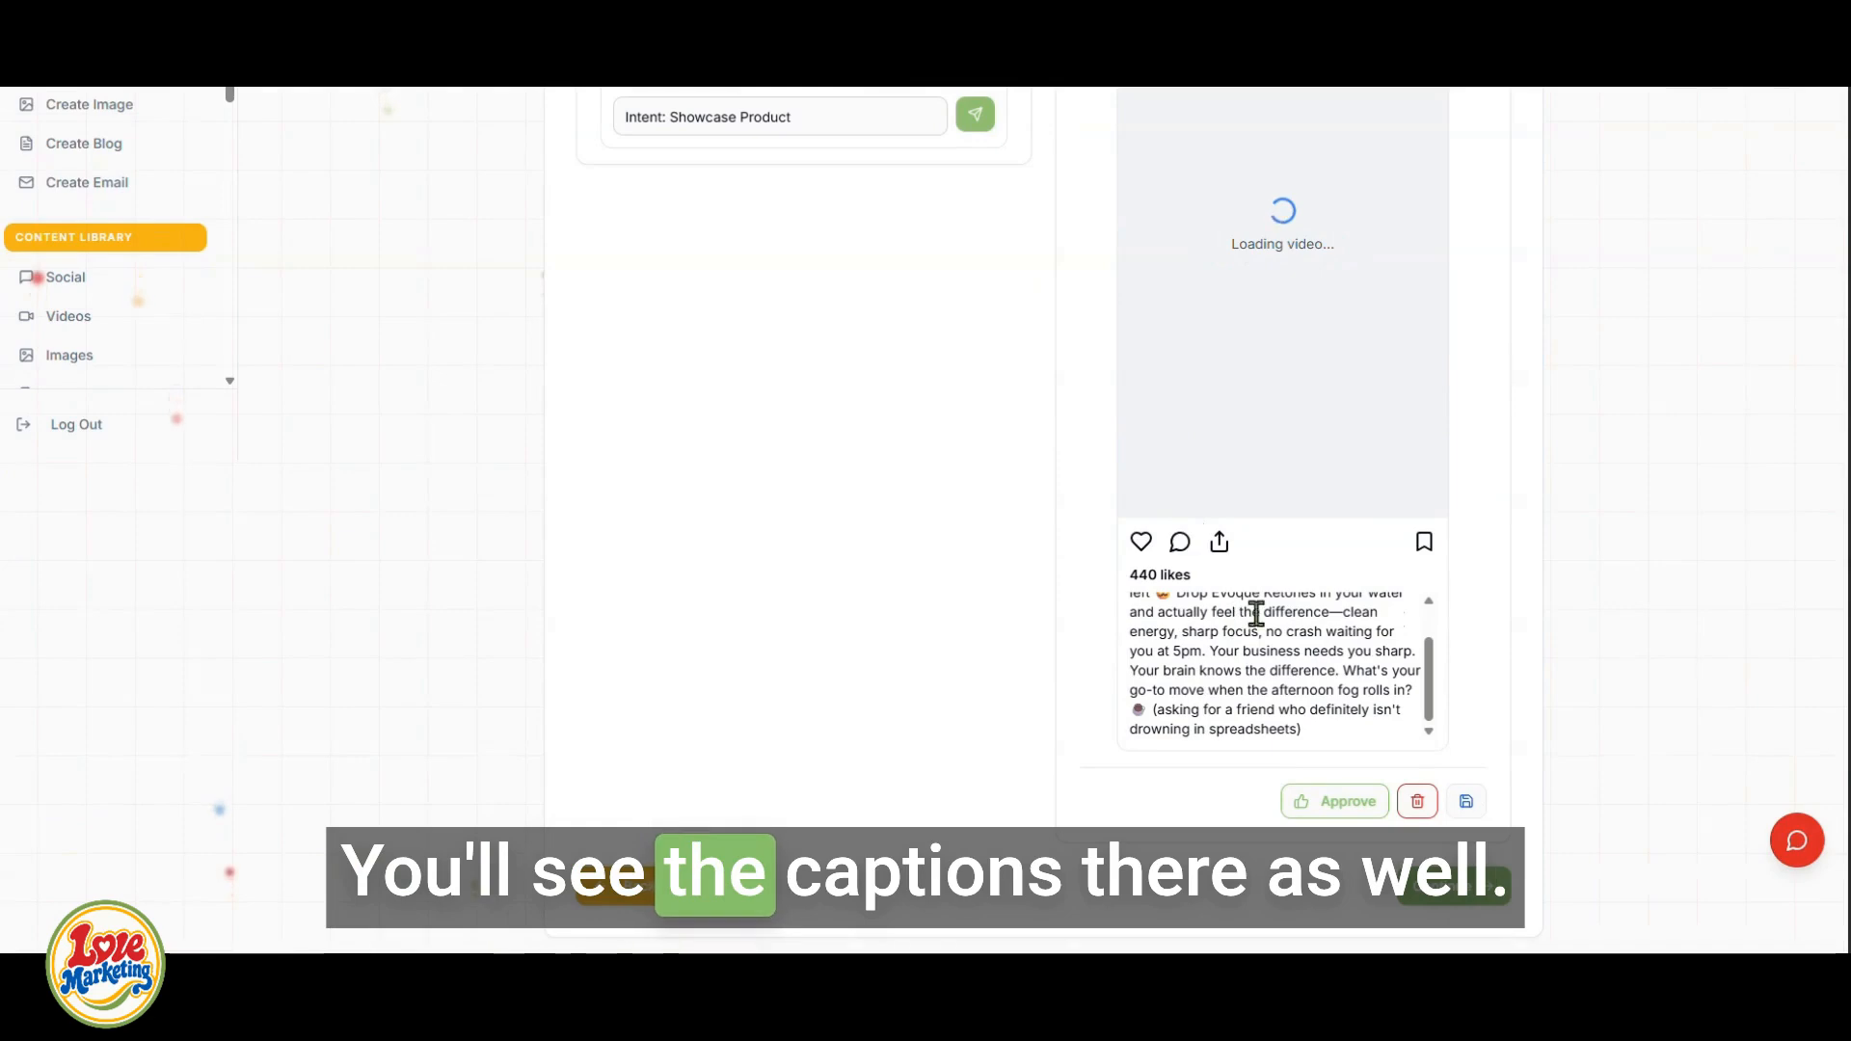
{"action": "left_click", "coordinate": [1343, 822]}
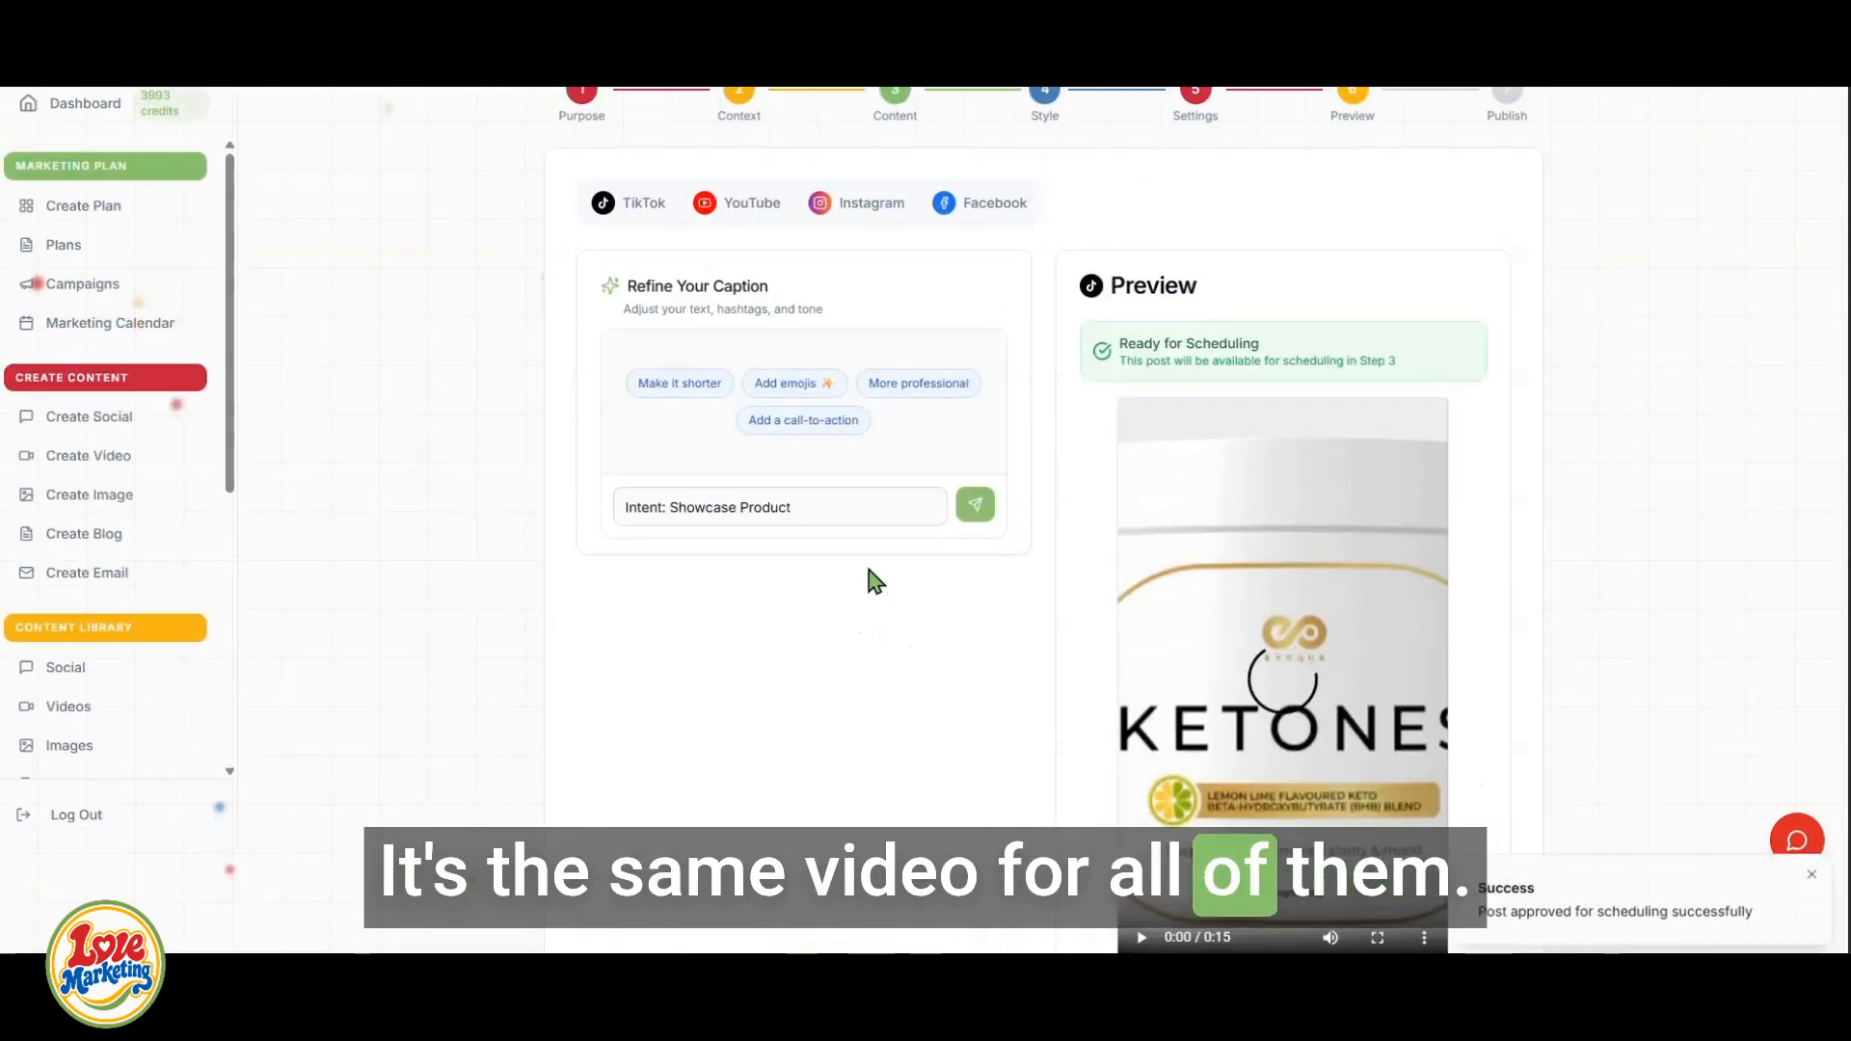
- Switch to the Instagram version of the post and approve it for scheduling
{"action": "left_click", "coordinate": [873, 212]}
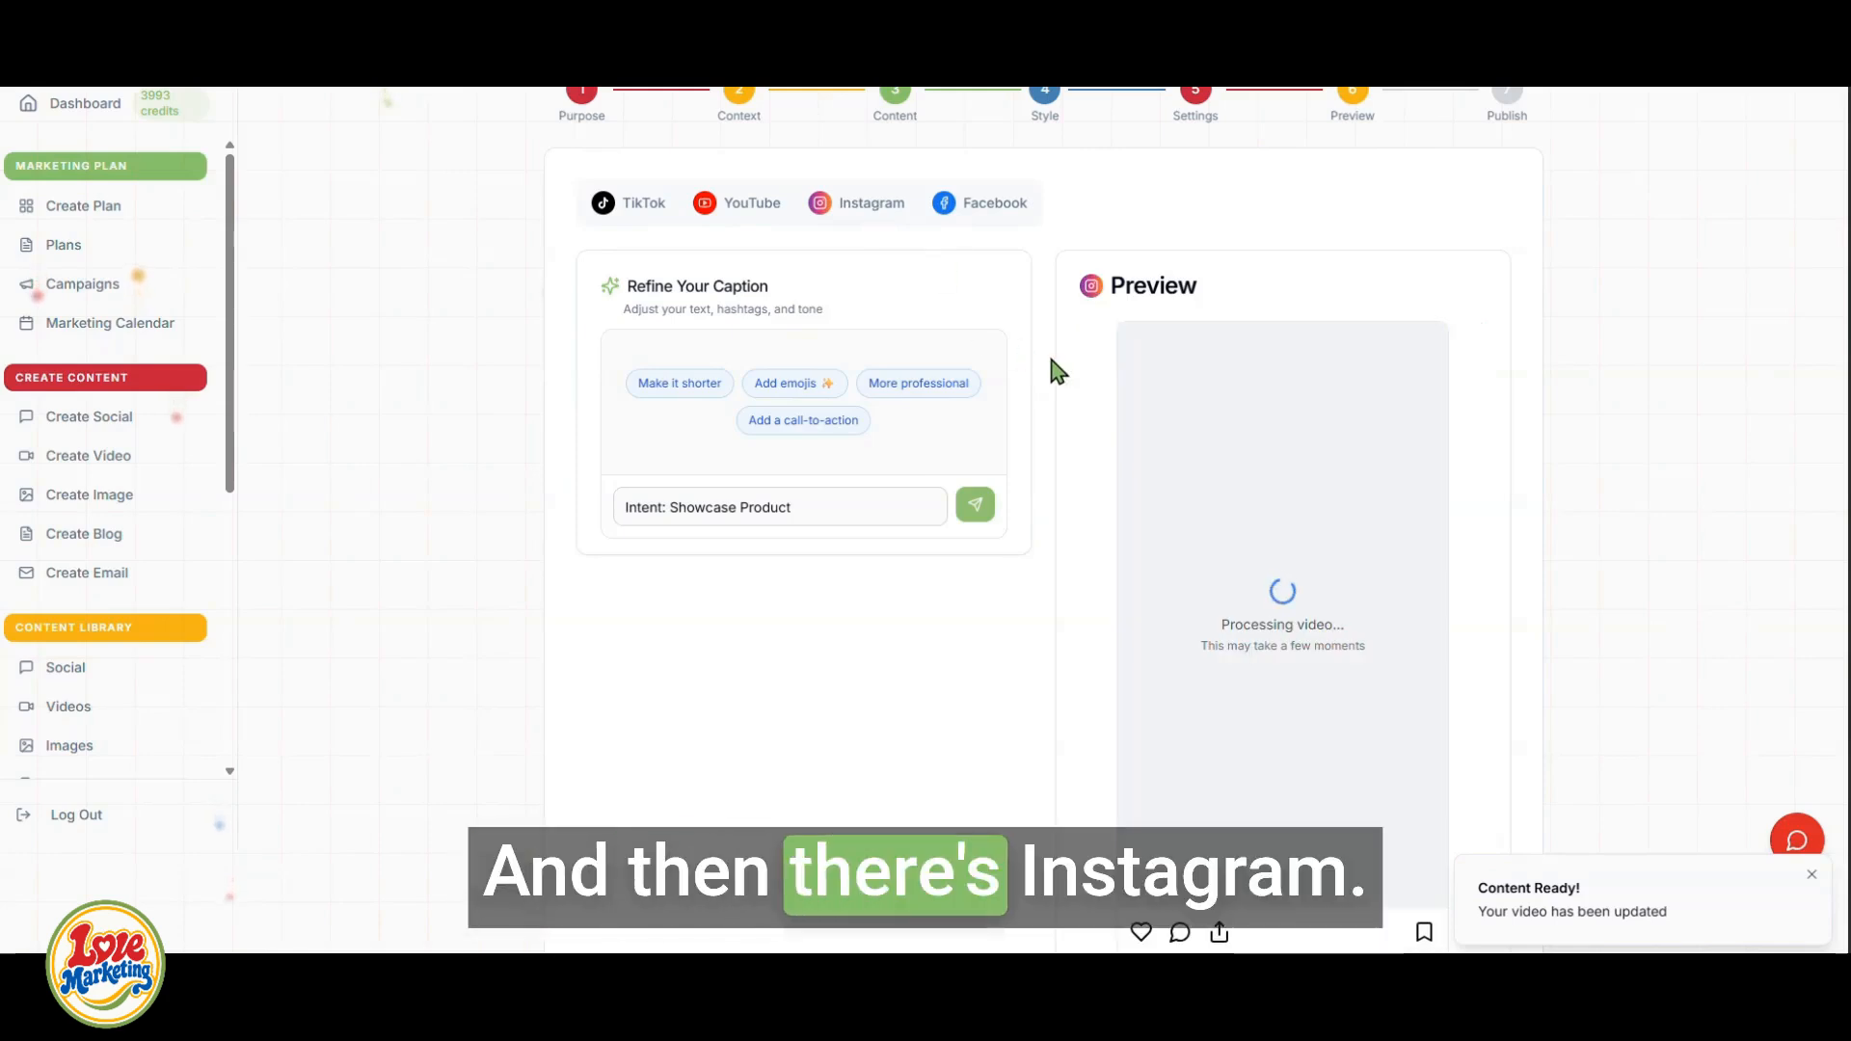
{"action": "scroll", "coordinate": [1109, 351], "scroll_direction": "down", "scroll_amount": 4}
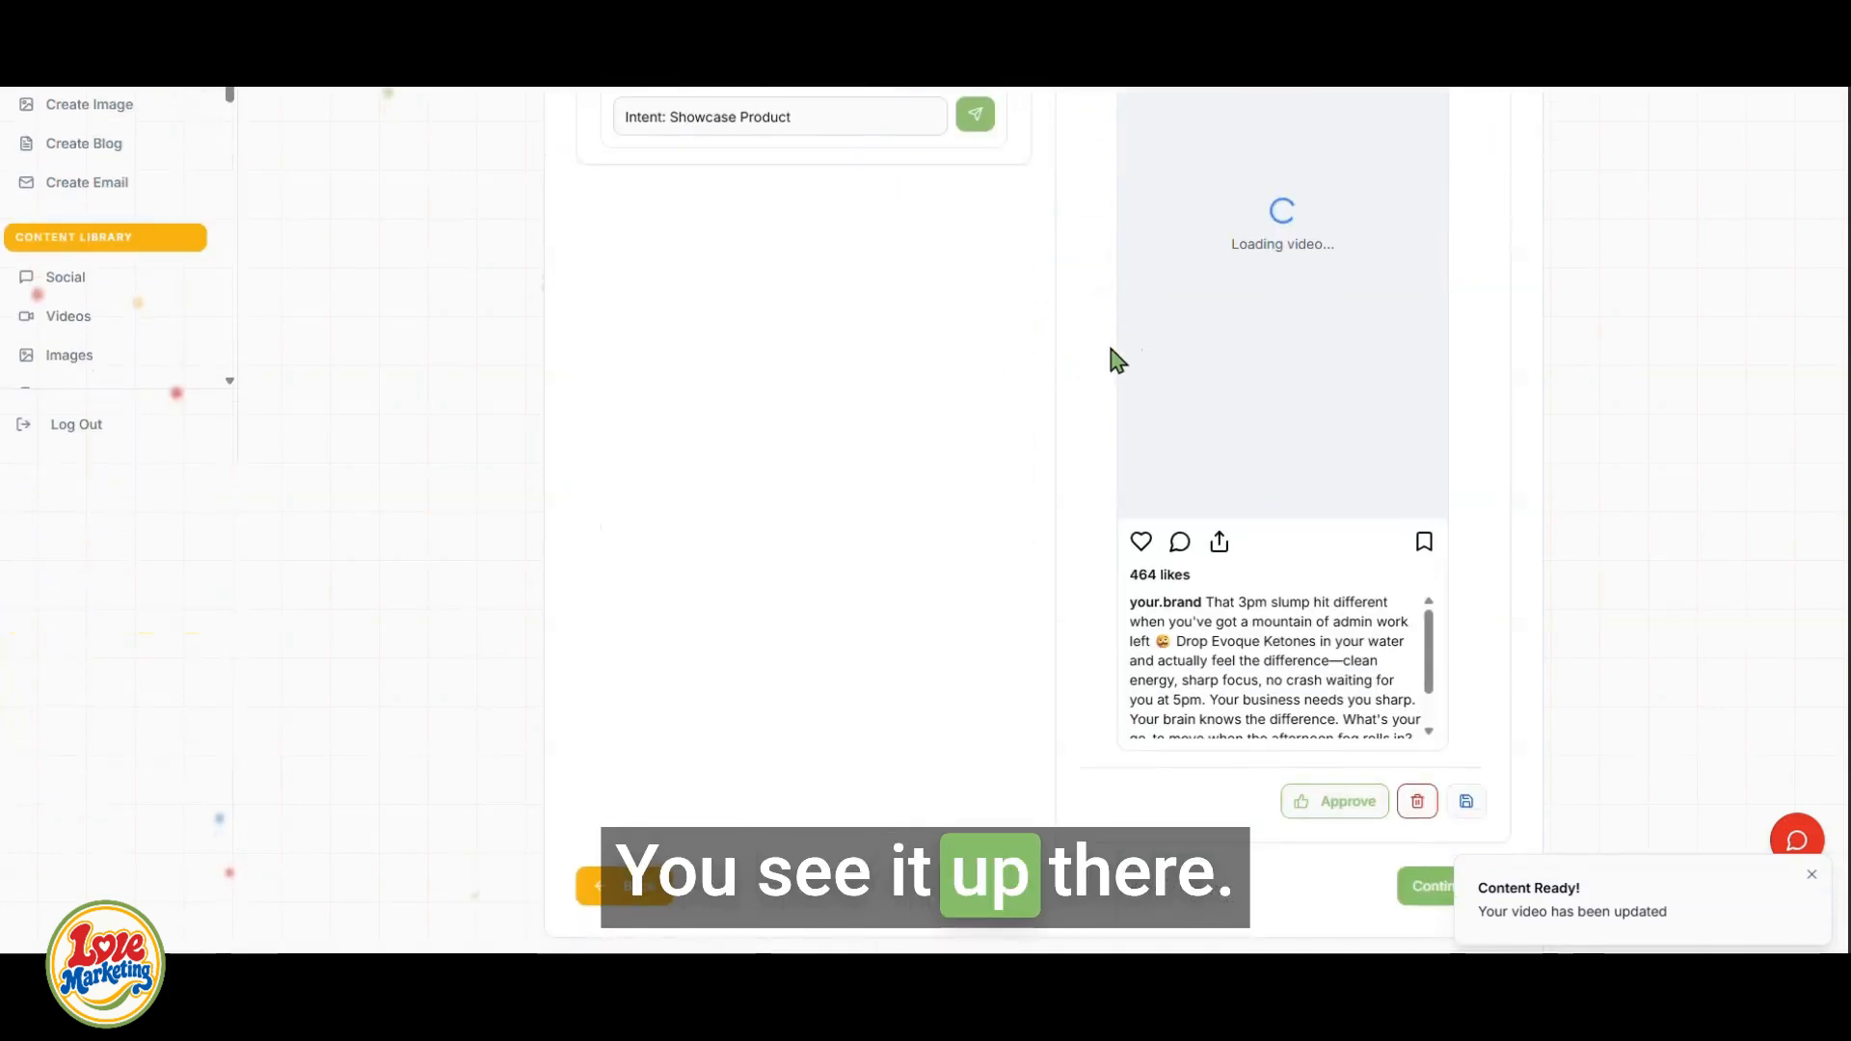
{"action": "left_click", "coordinate": [1329, 814]}
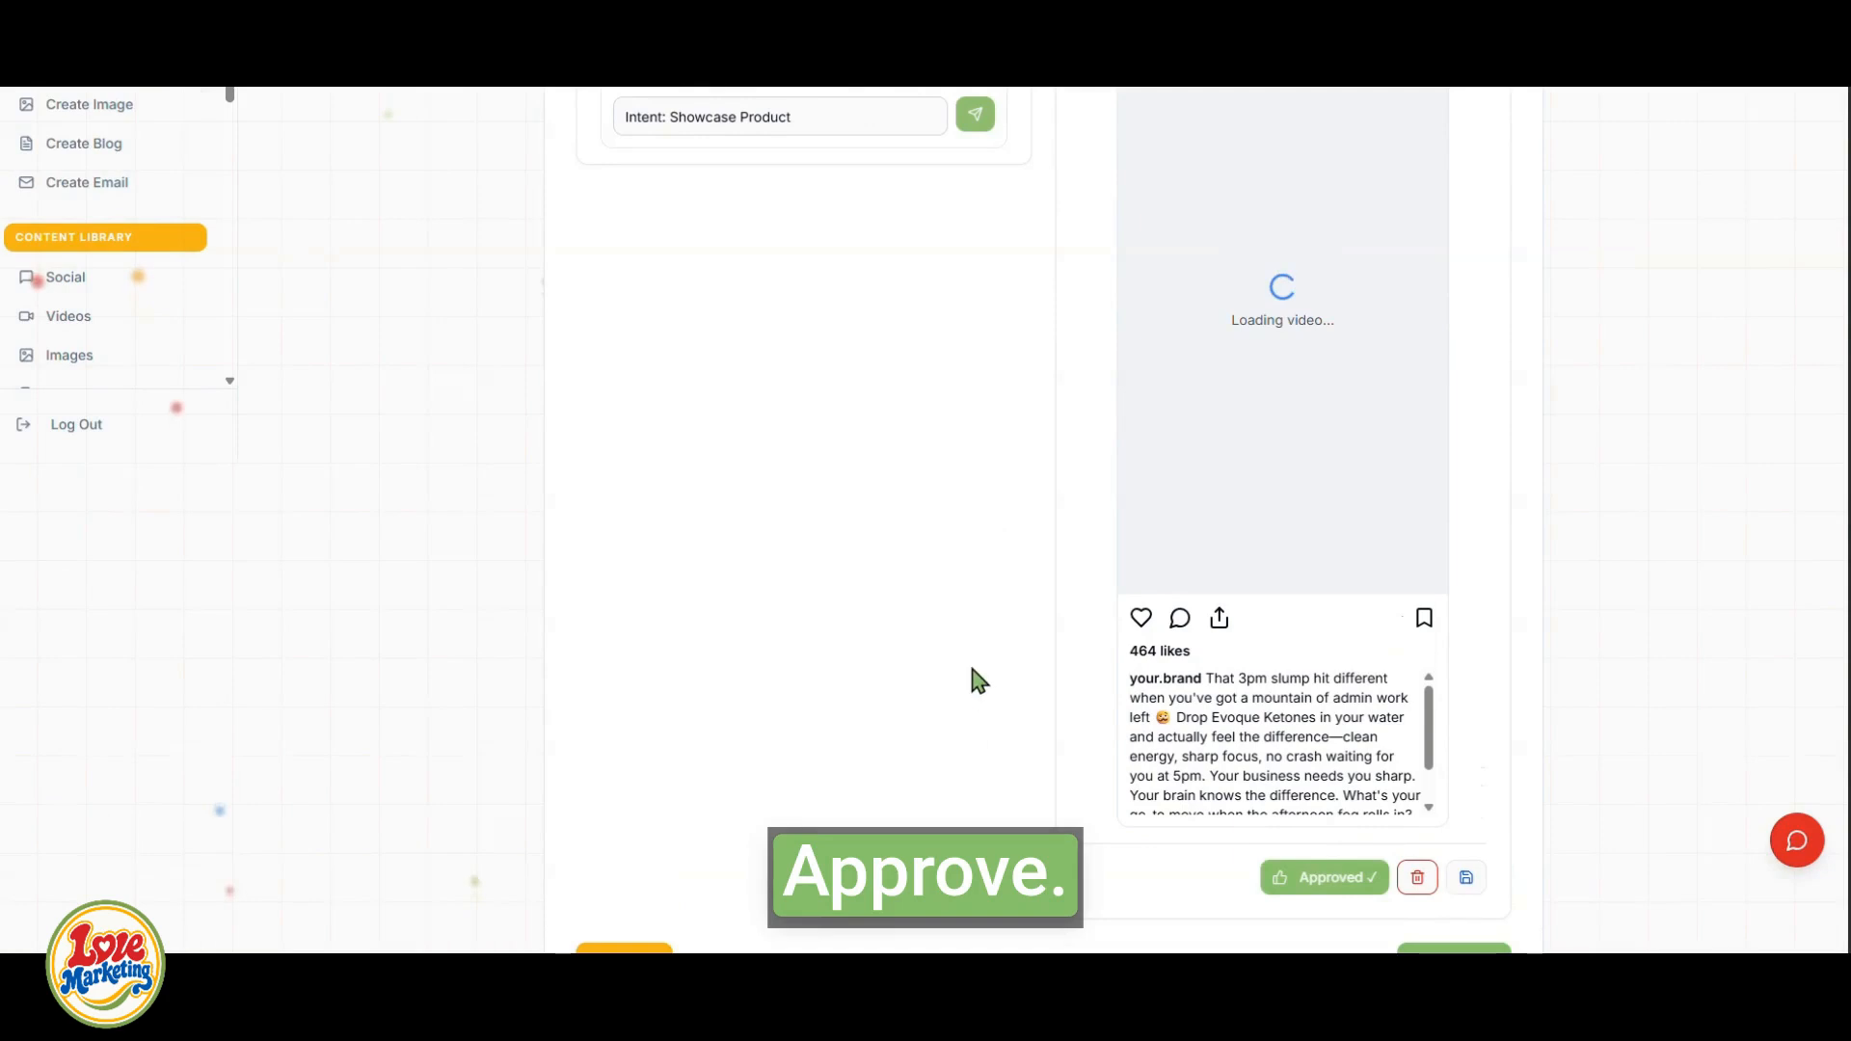
- Approve the Facebook version of the post and continue to the publishing stage
{"action": "scroll", "coordinate": [927, 425], "scroll_direction": "up", "scroll_amount": 4}
{"action": "left_click", "coordinate": [1008, 216]}
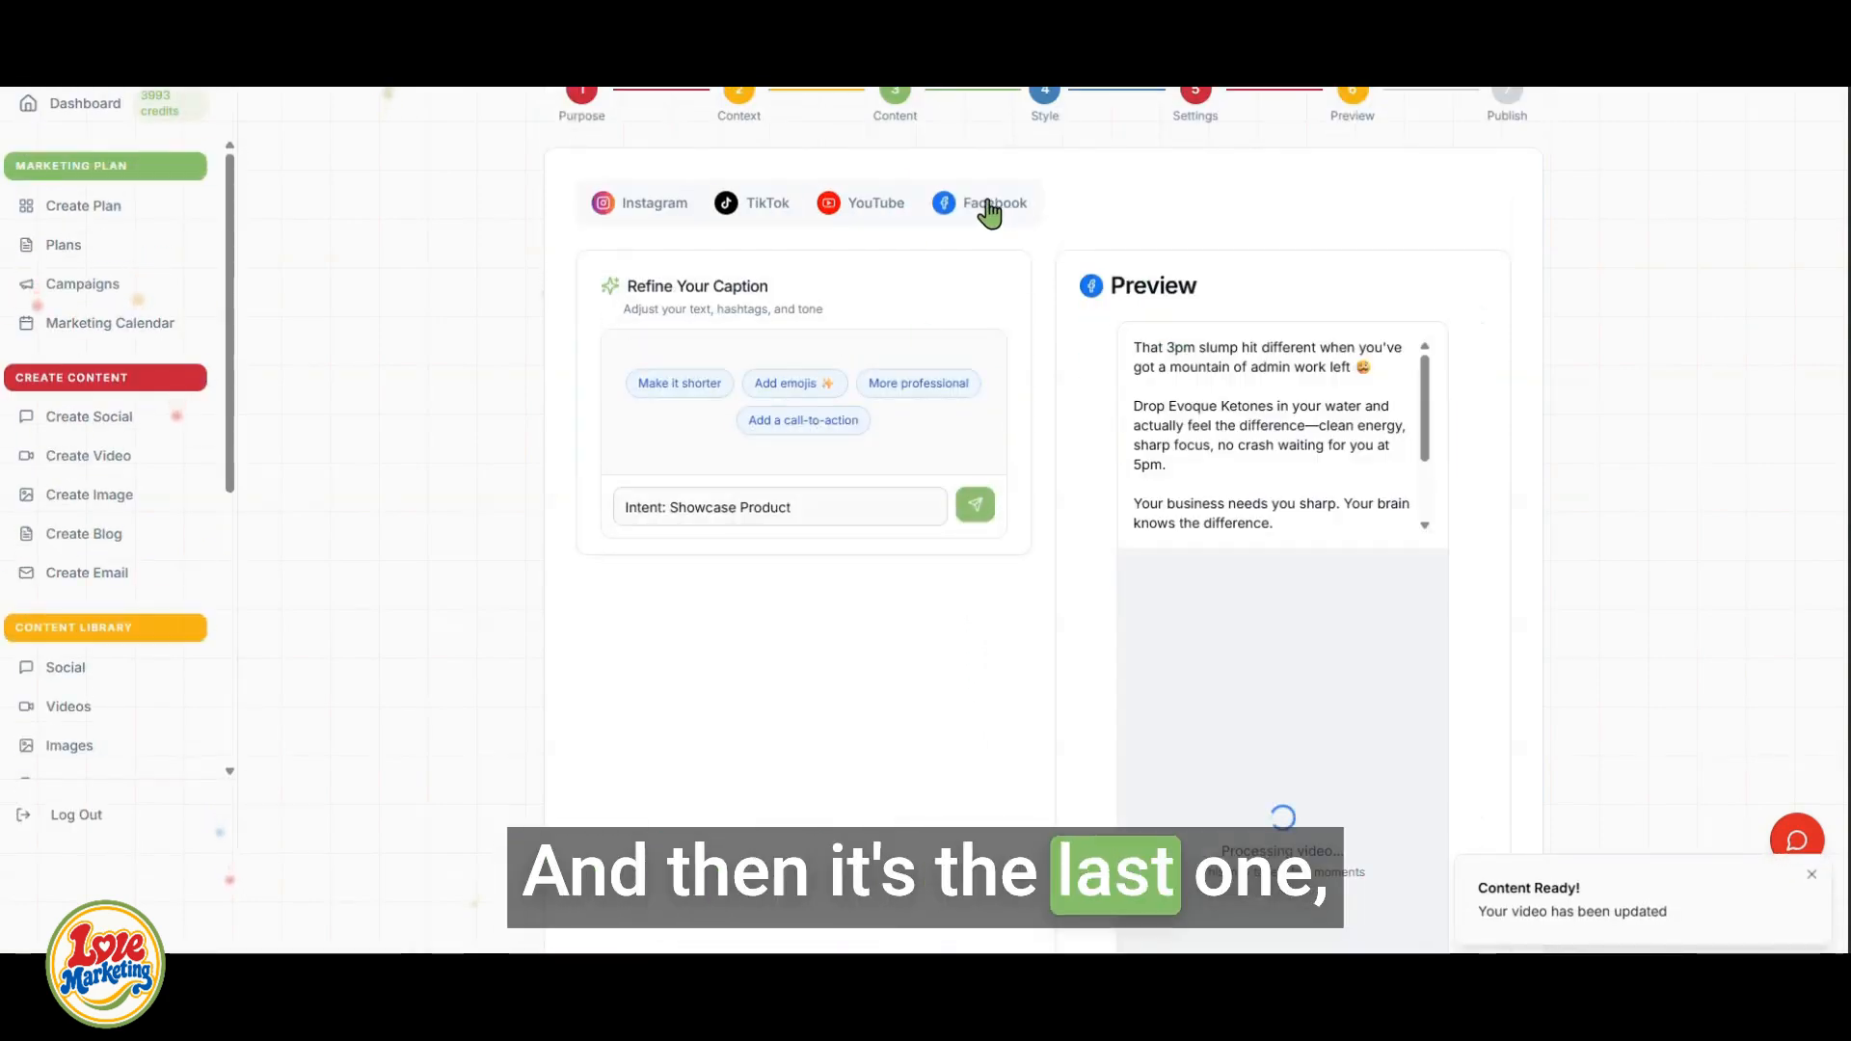
{"action": "scroll", "coordinate": [1232, 347], "scroll_direction": "down", "scroll_amount": 6}
{"action": "scroll", "coordinate": [888, 511], "scroll_direction": "down", "scroll_amount": 1}
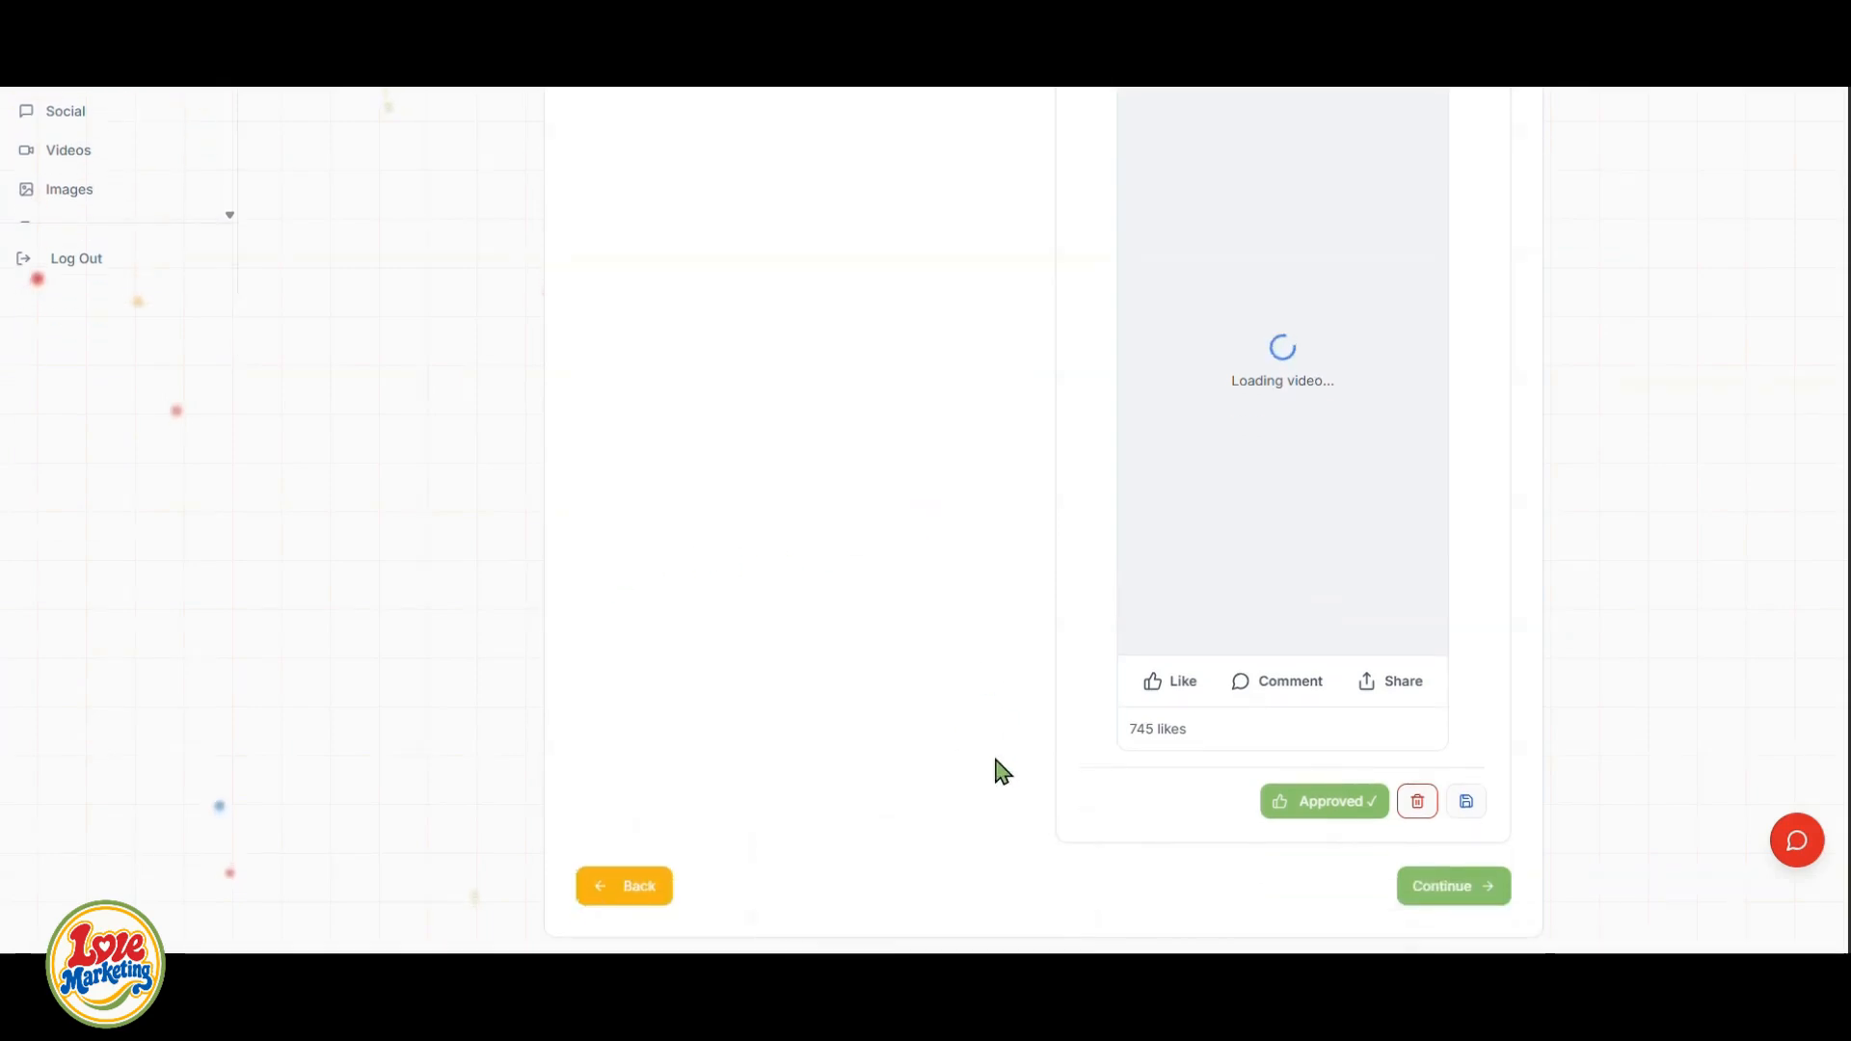
{"action": "left_click", "coordinate": [1441, 898]}
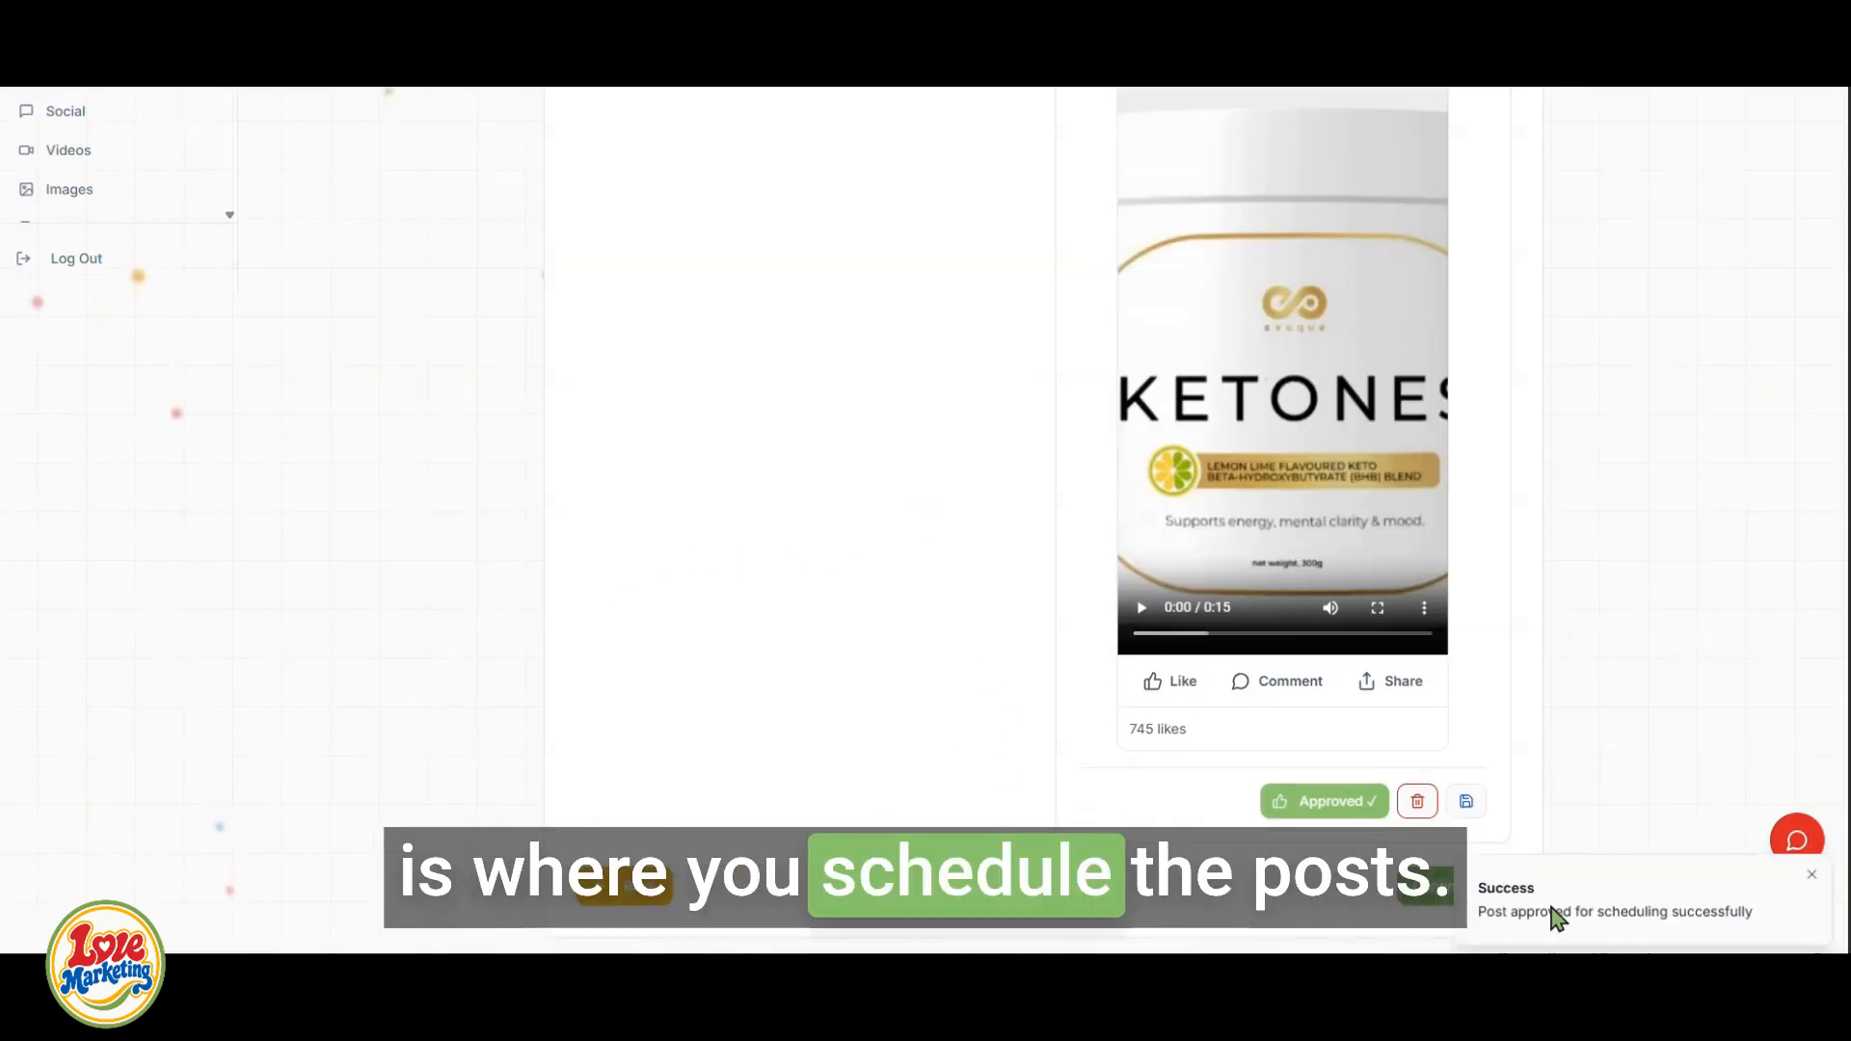
{"action": "left_click", "coordinate": [1808, 879]}
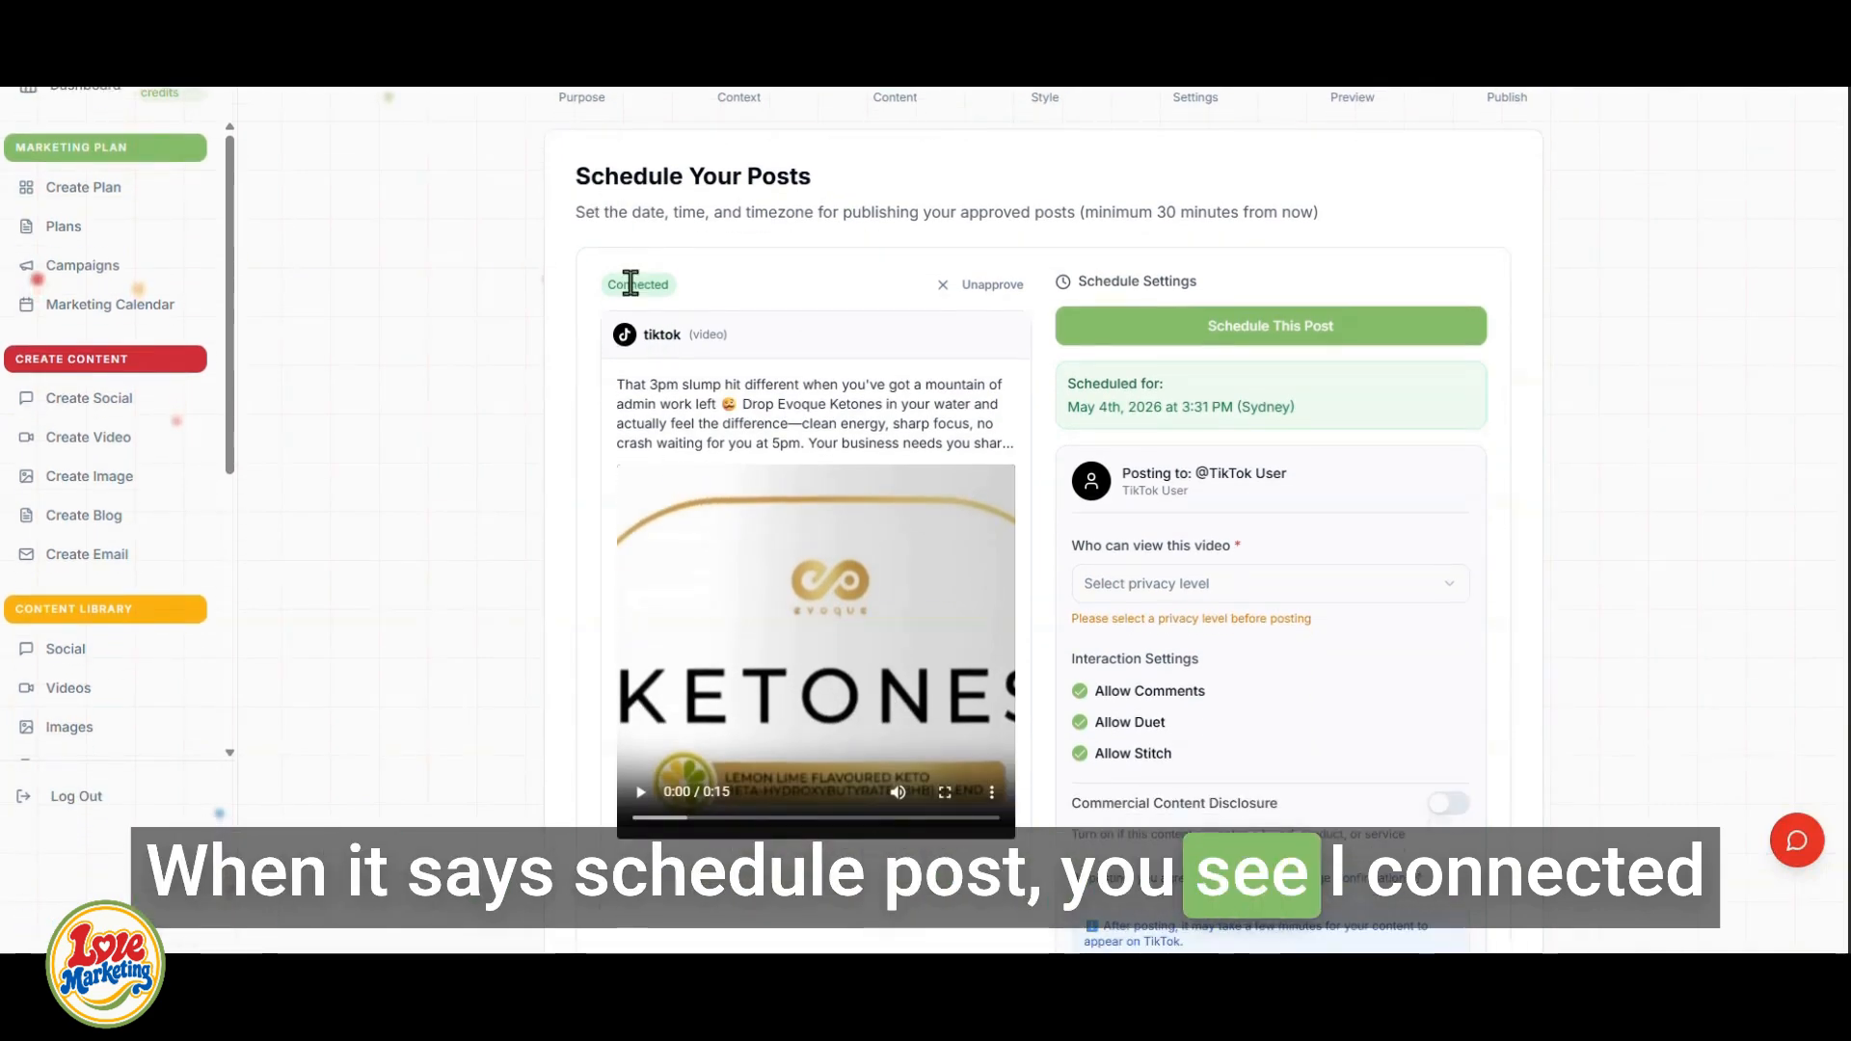
- Check the TikTok post's connection and scheduled time, and set who can view the video to Public
{"action": "scroll", "coordinate": [112, 434], "scroll_direction": "down", "scroll_amount": 5}
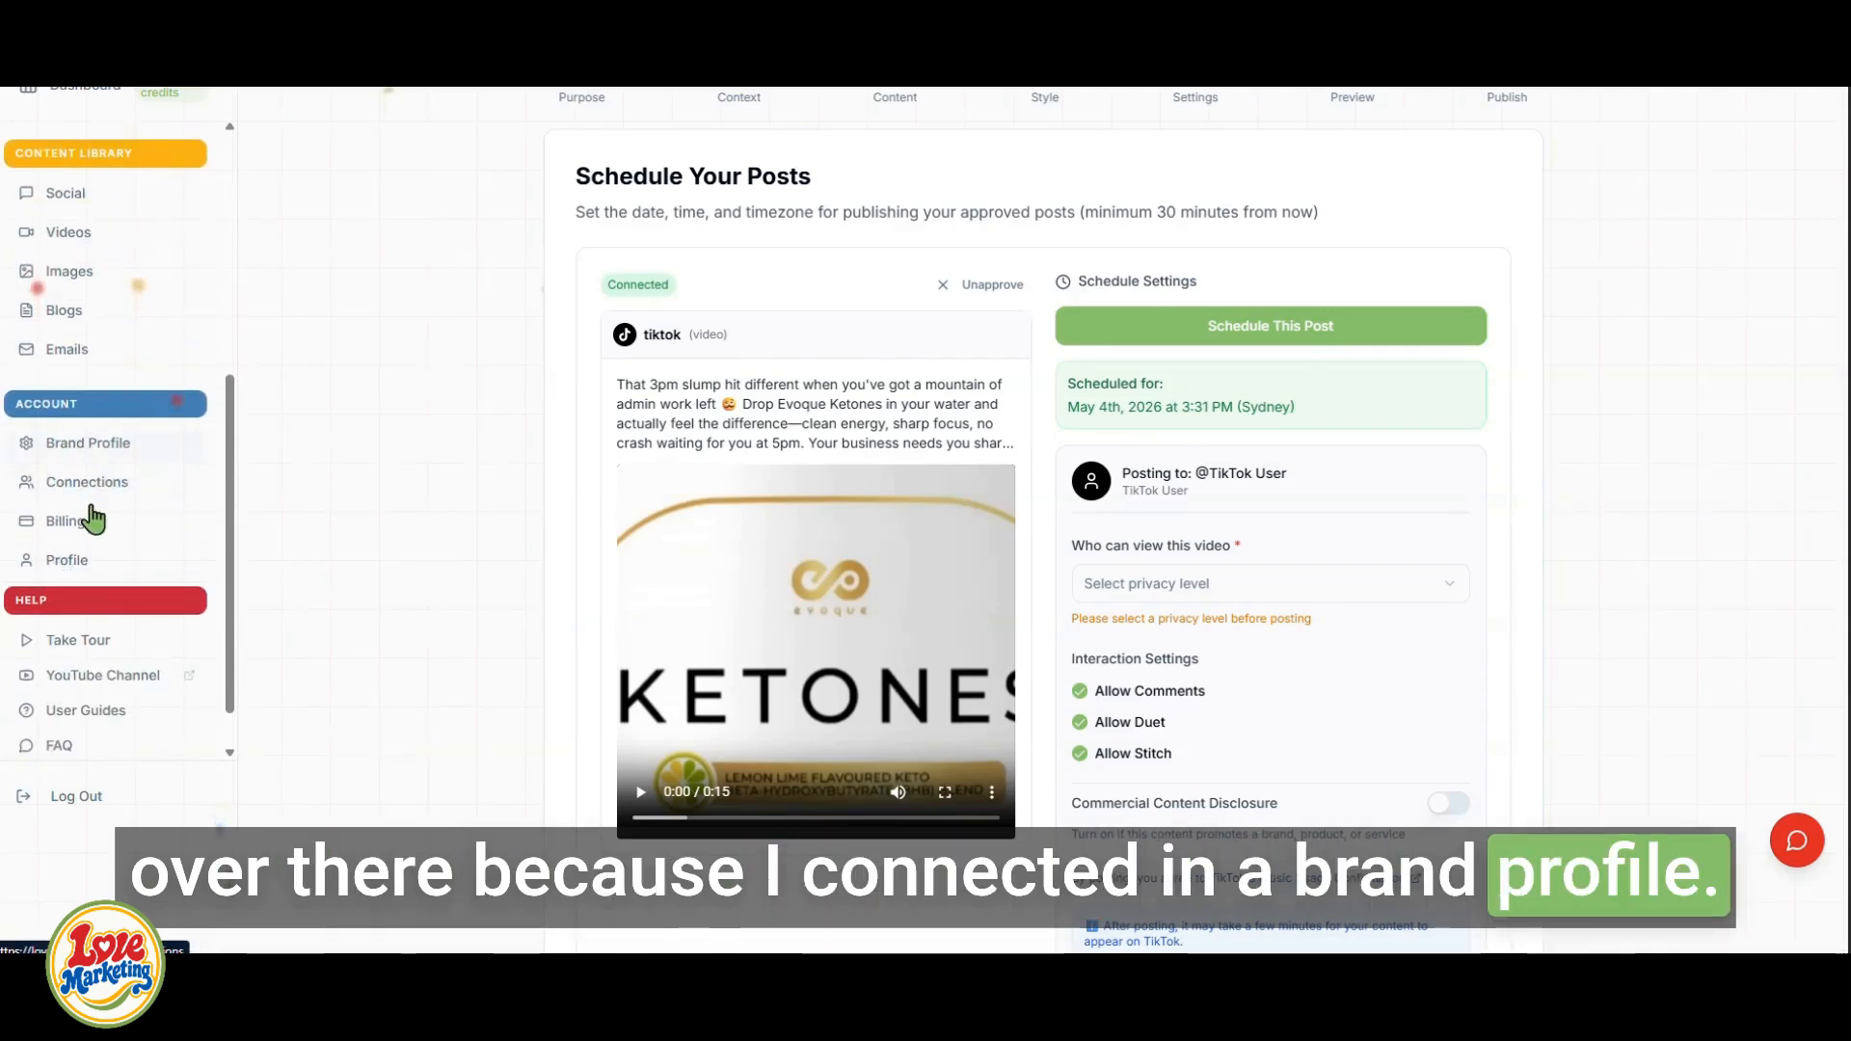
{"action": "scroll", "coordinate": [145, 484], "scroll_direction": "up", "scroll_amount": 3}
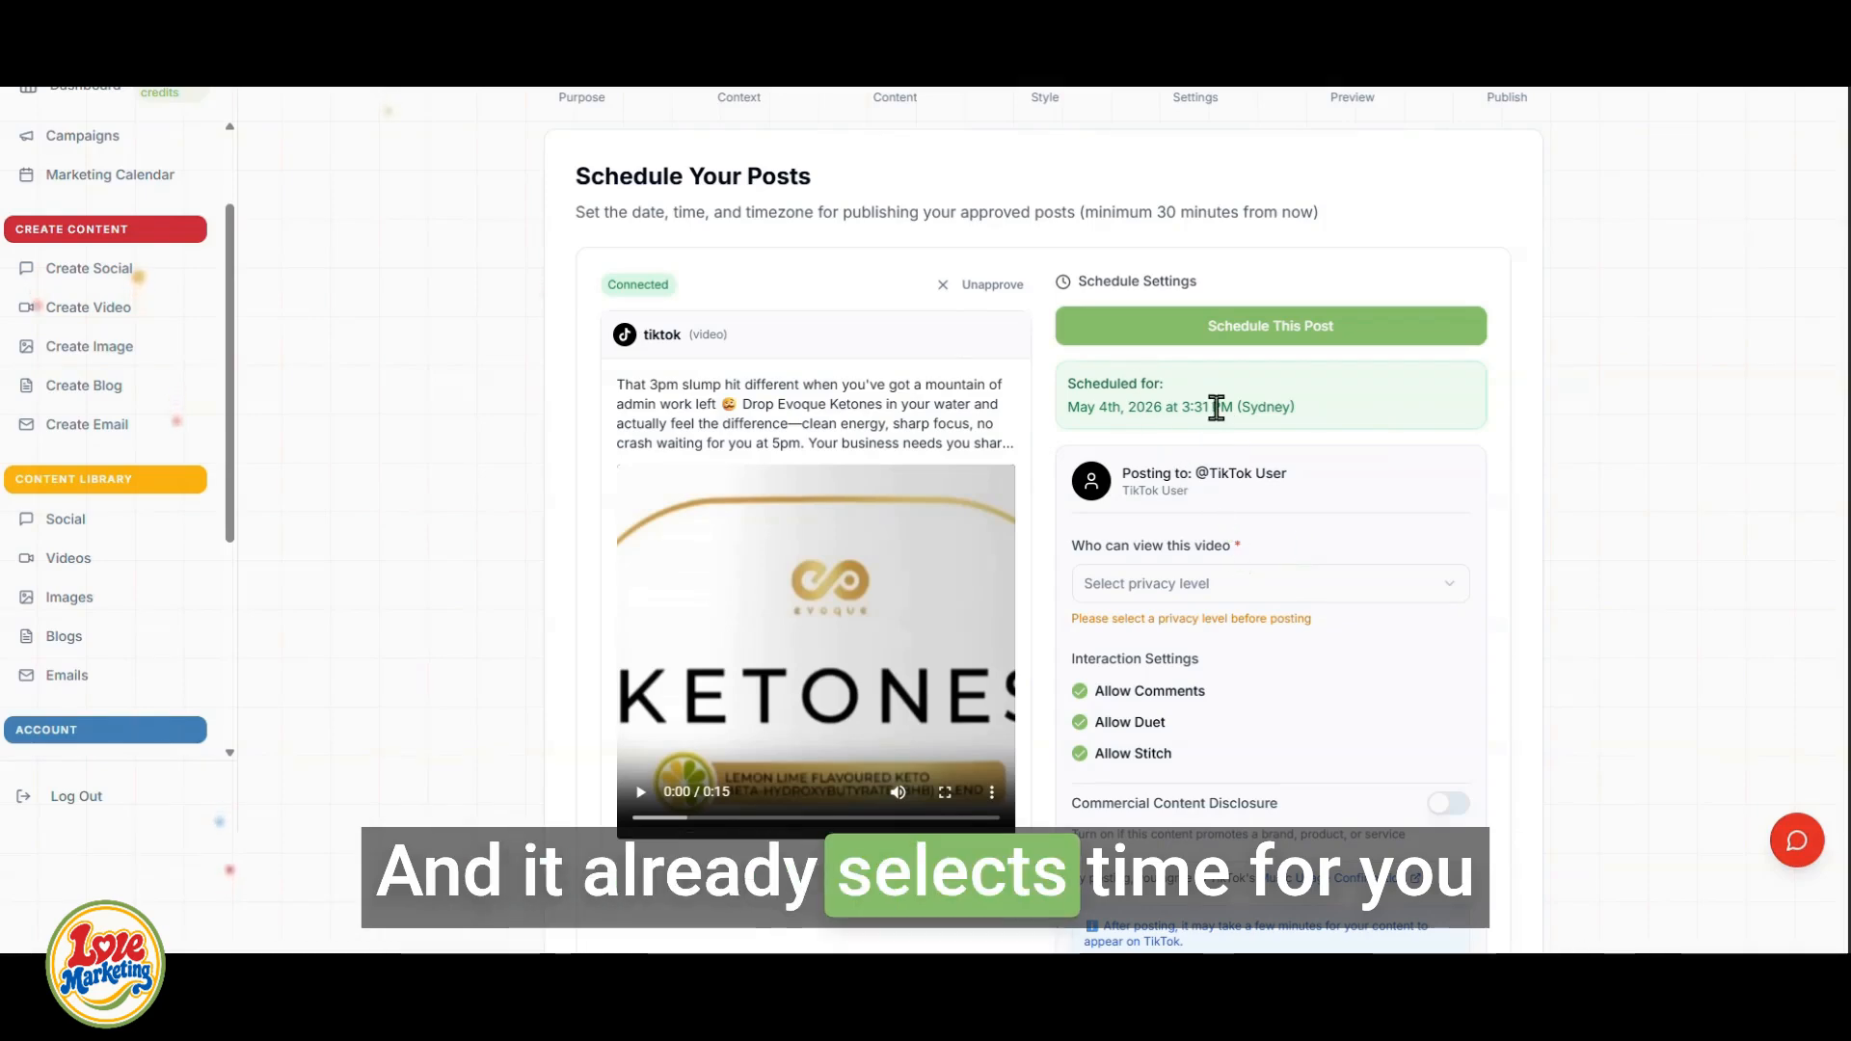
{"action": "scroll", "coordinate": [1227, 417], "scroll_direction": "down", "scroll_amount": 2}
{"action": "scroll", "coordinate": [1227, 417], "scroll_direction": "up", "scroll_amount": 3}
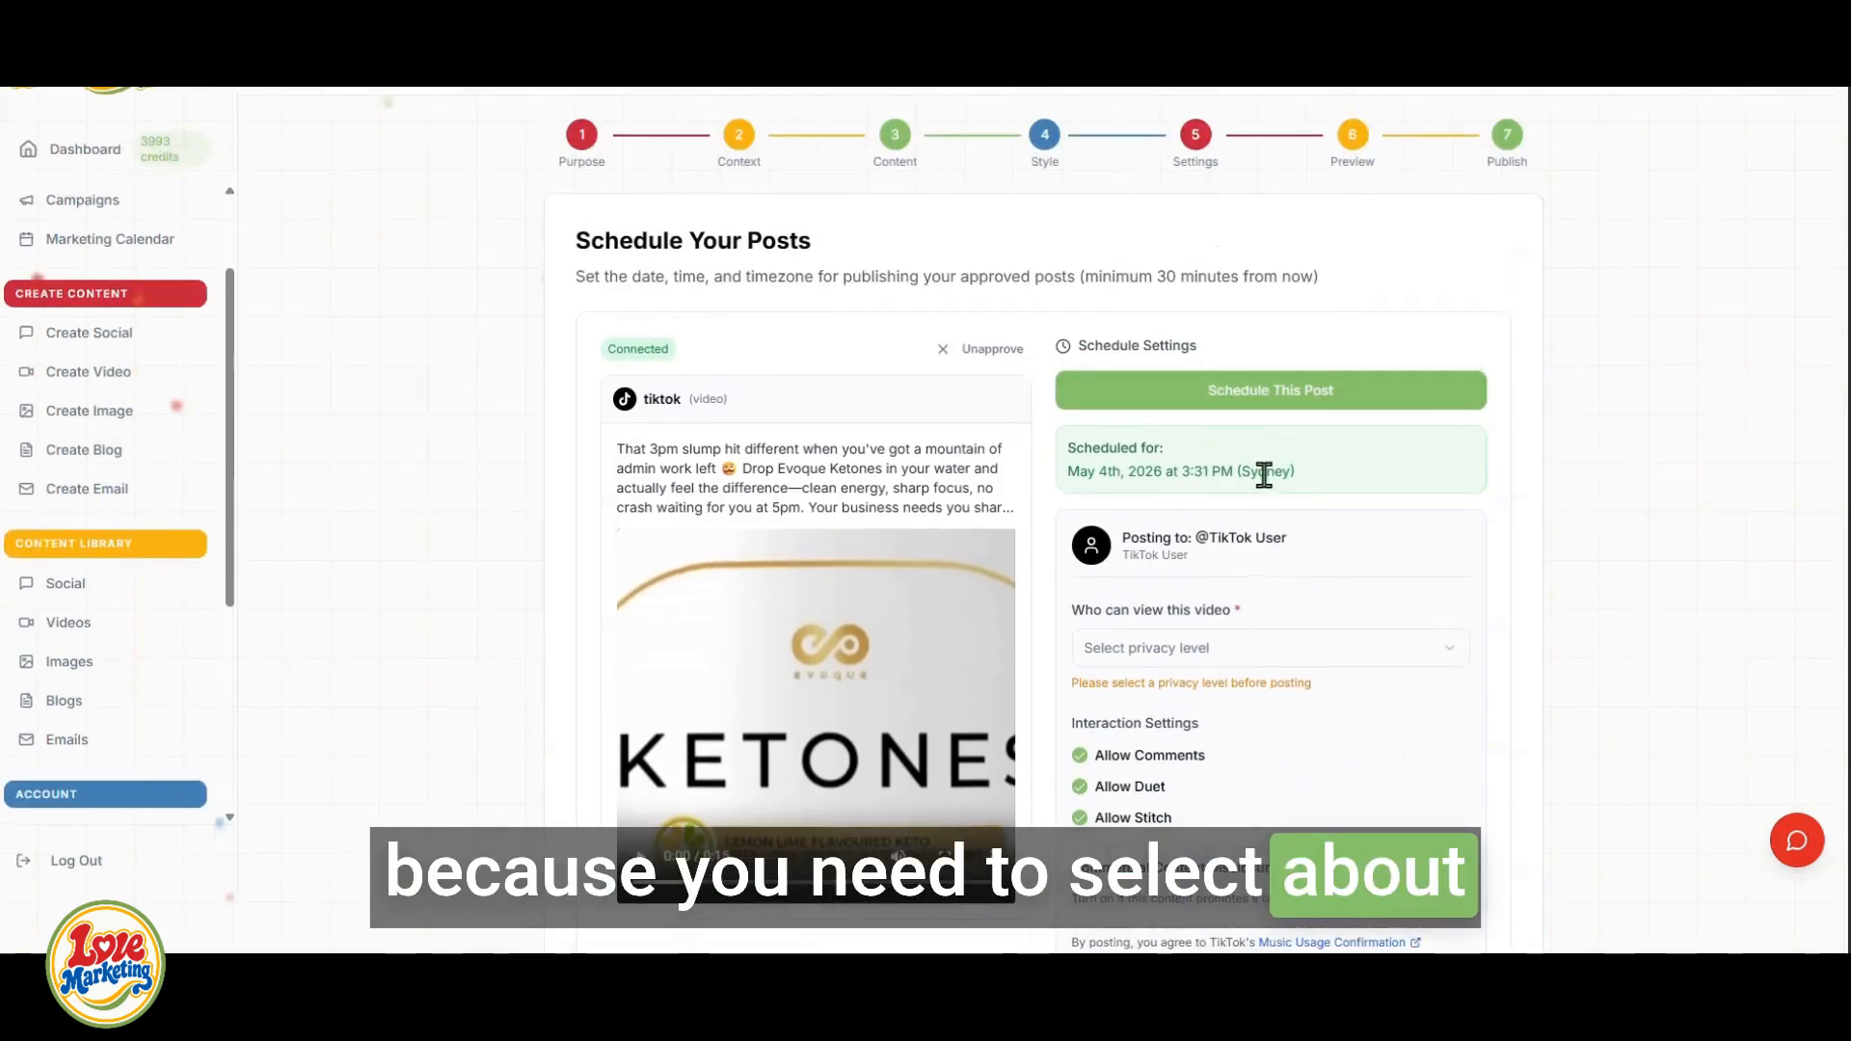
{"action": "left_click", "coordinate": [1182, 651]}
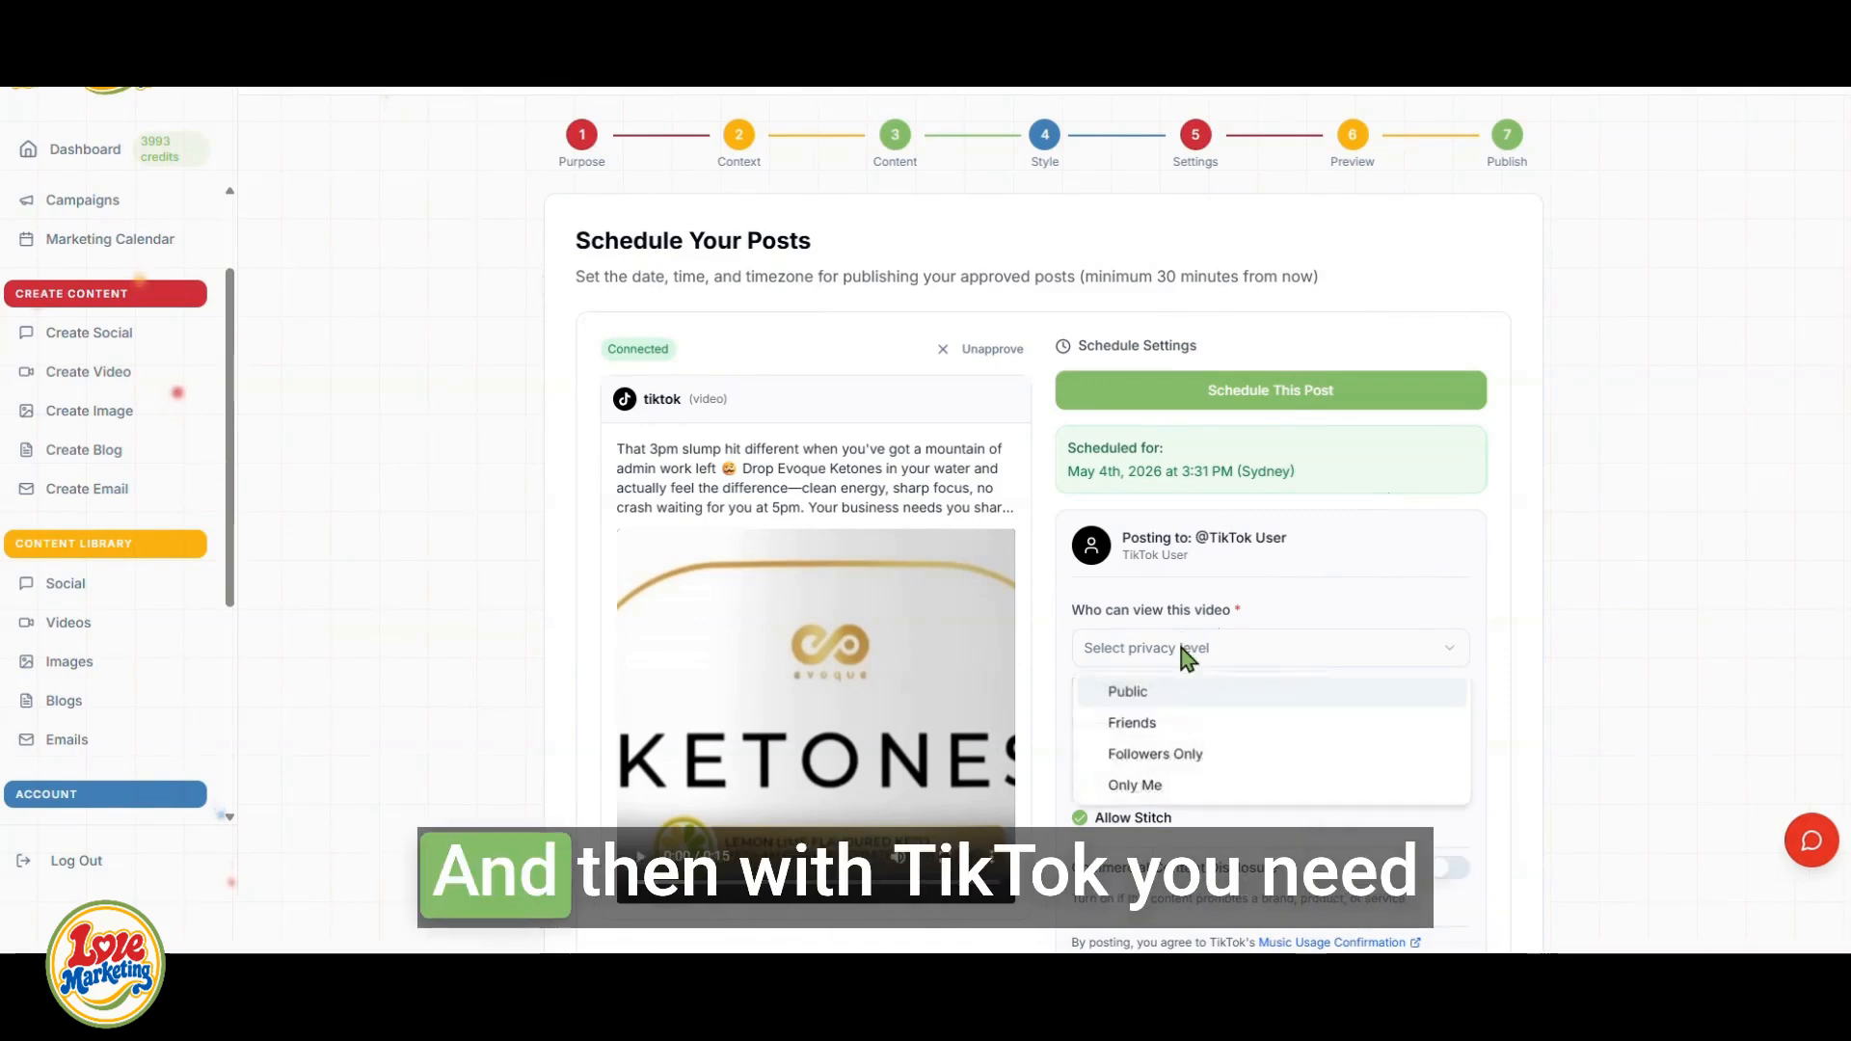
{"action": "left_click", "coordinate": [1157, 701]}
{"action": "scroll", "coordinate": [1152, 617], "scroll_direction": "down", "scroll_amount": 2}
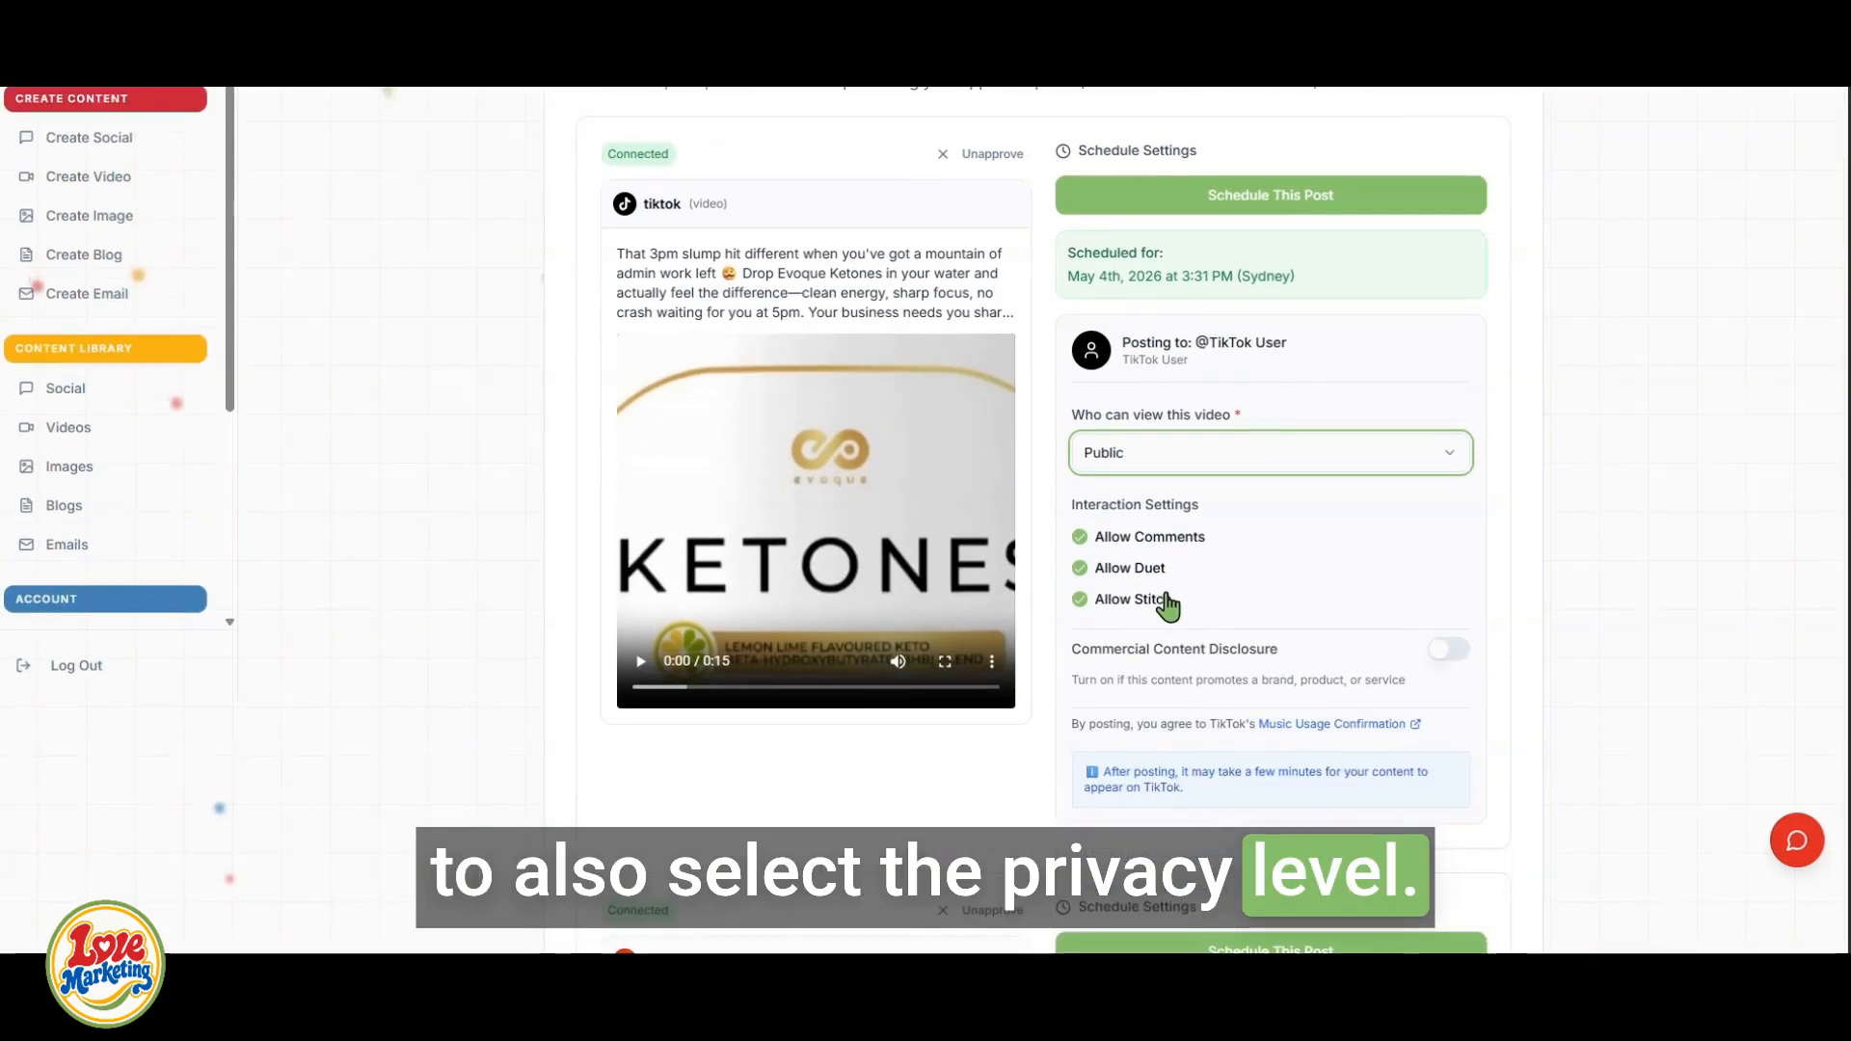
- Review the schedule settings of the remaining posts and try to publish all four posts
{"action": "scroll", "coordinate": [1167, 606], "scroll_direction": "down", "scroll_amount": 12}
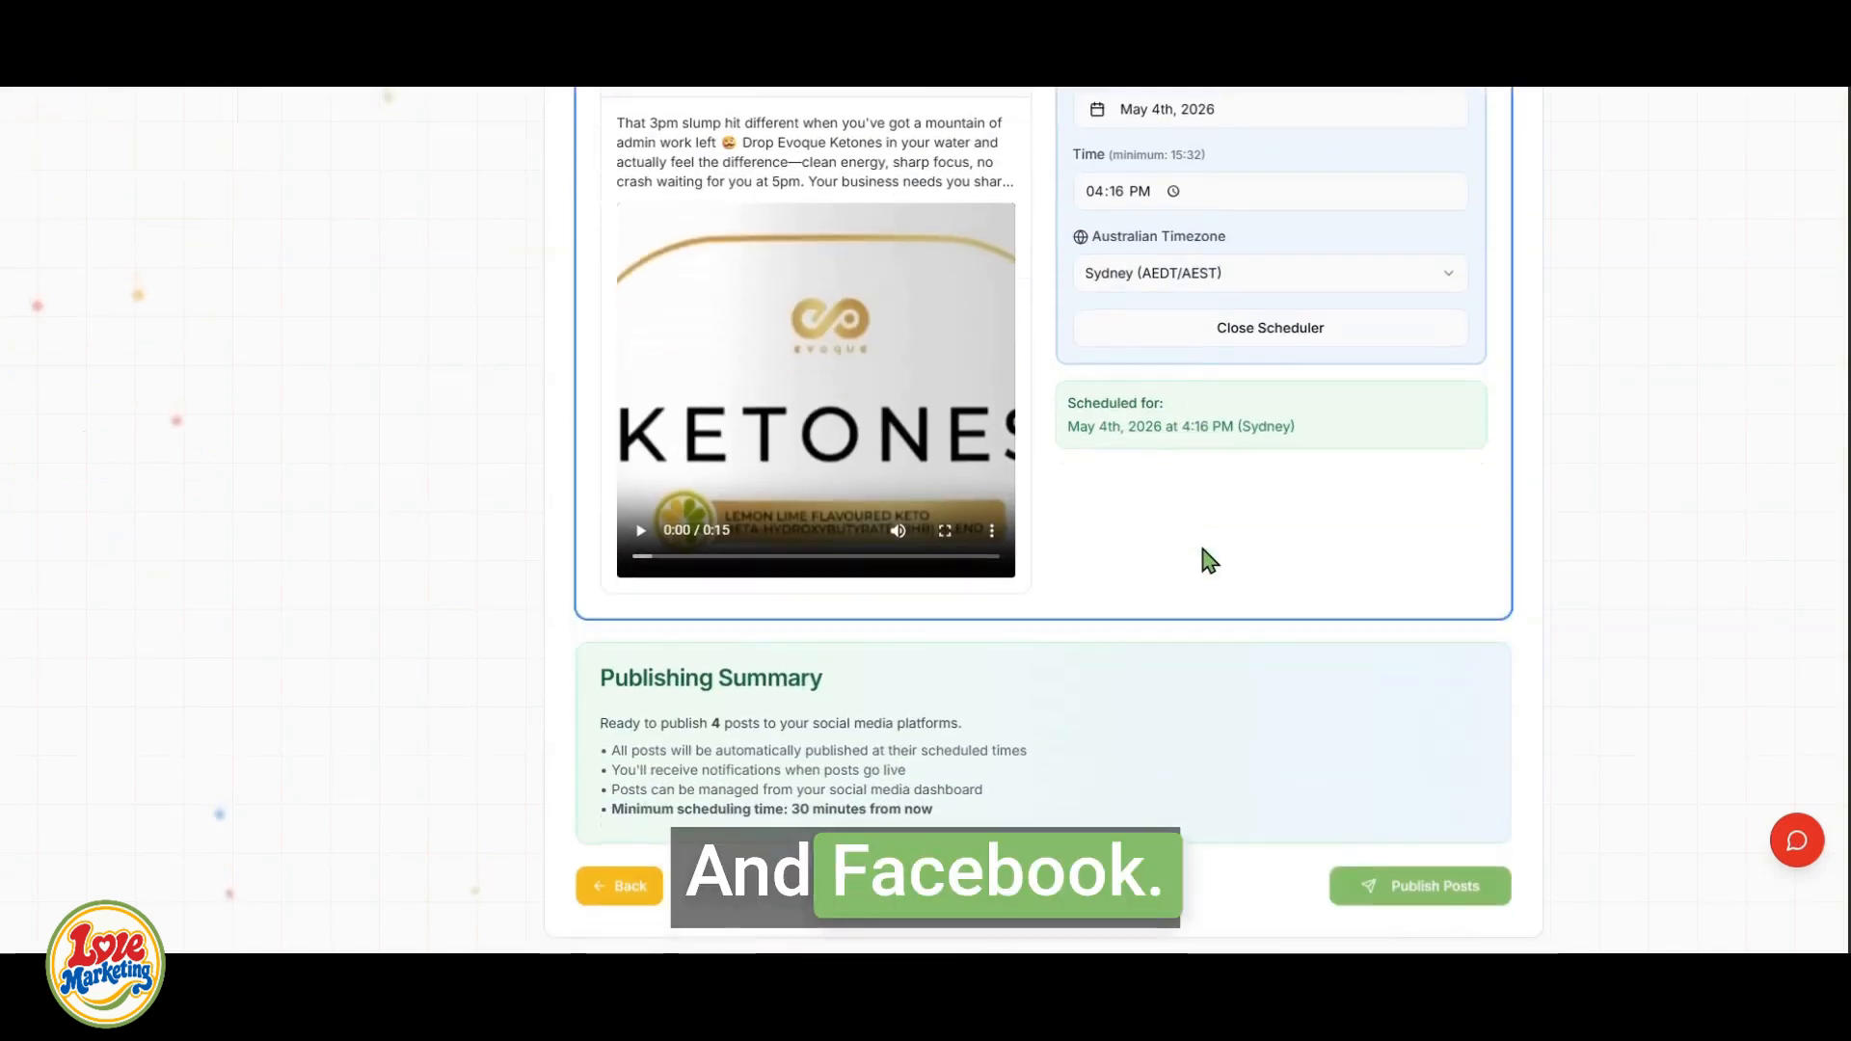
{"action": "scroll", "coordinate": [1272, 848], "scroll_direction": "up", "scroll_amount": 1}
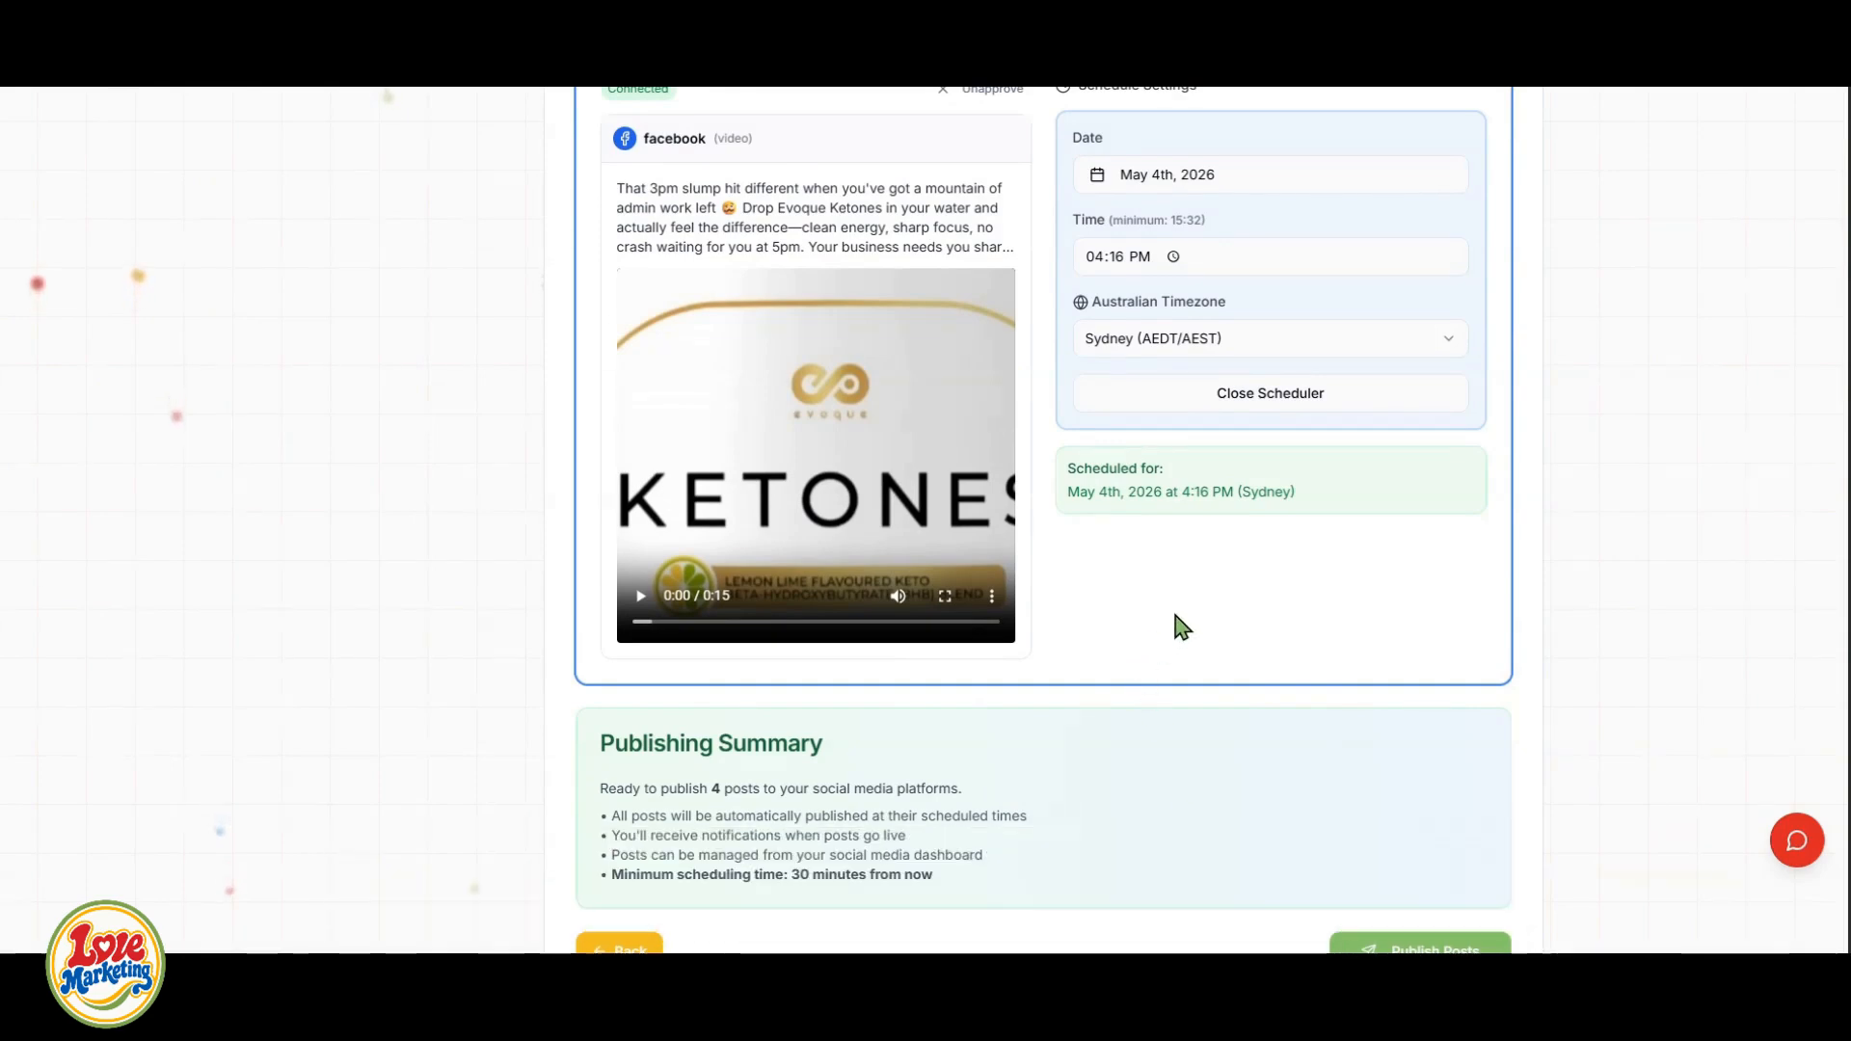
{"action": "scroll", "coordinate": [1179, 627], "scroll_direction": "down", "scroll_amount": 1}
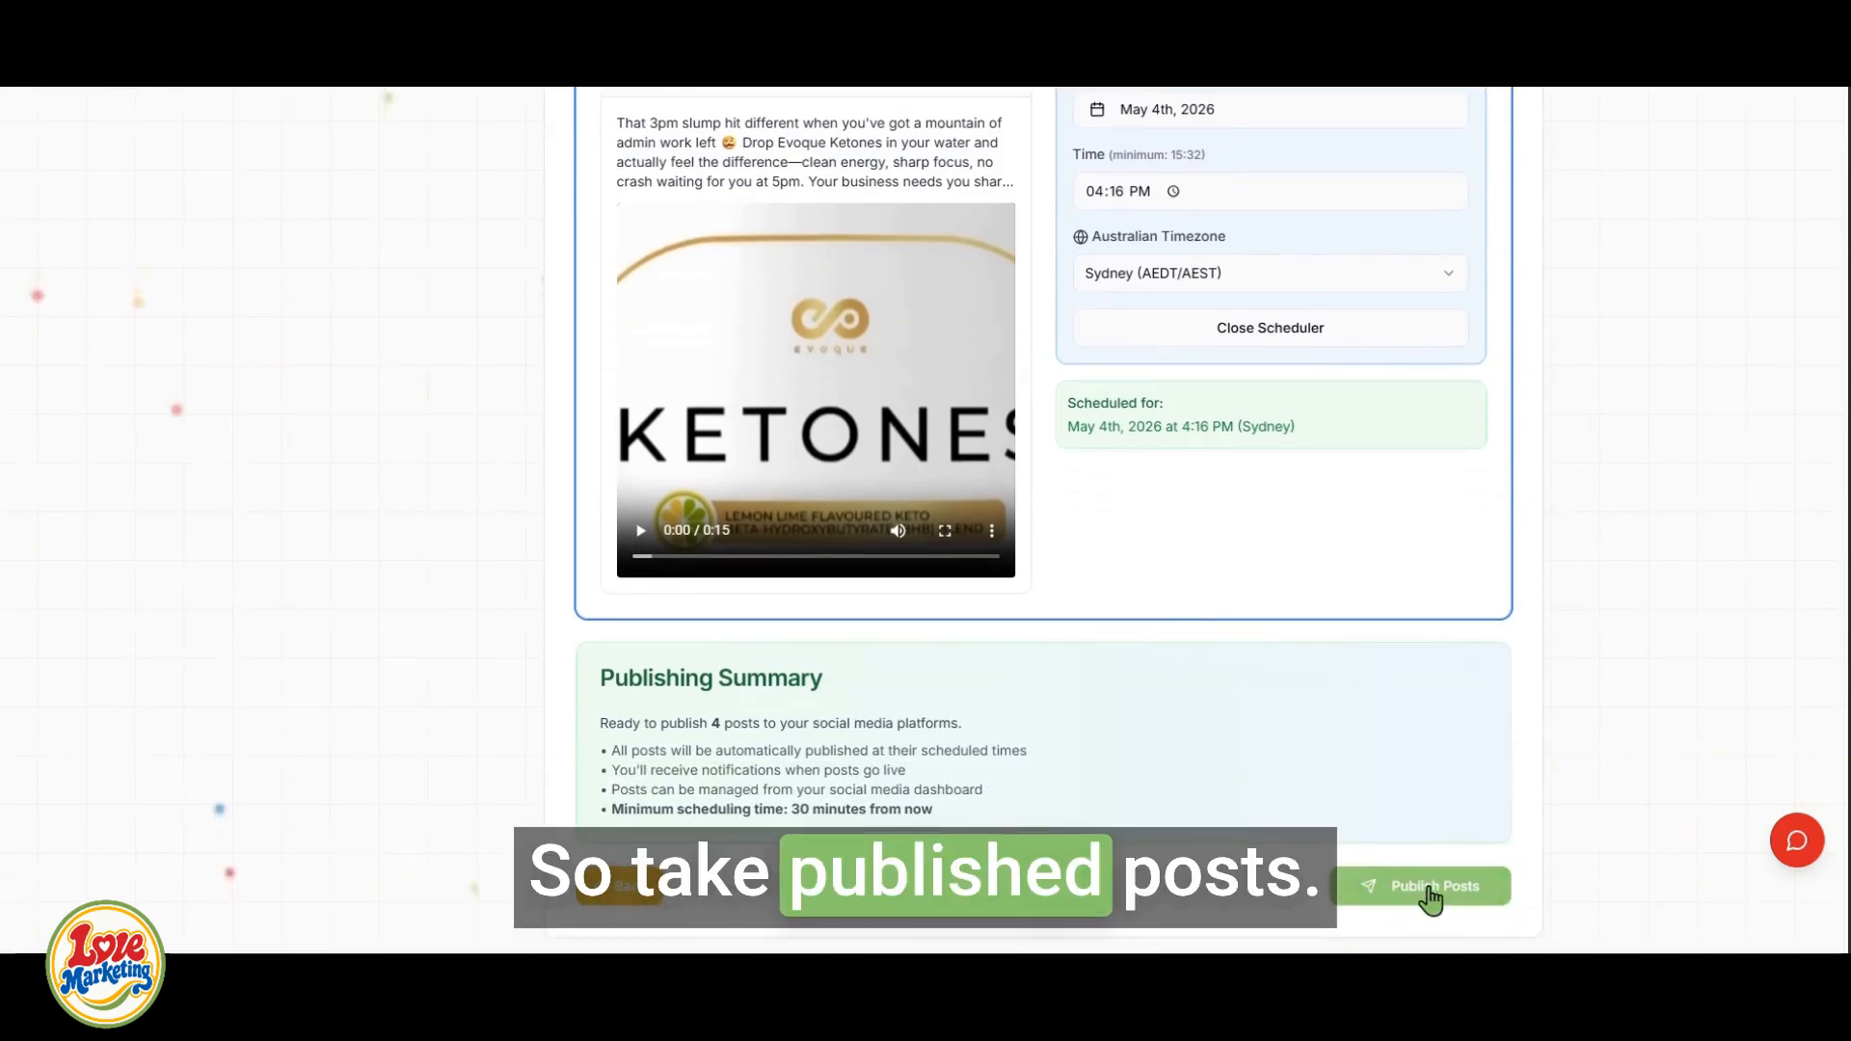
{"action": "left_click", "coordinate": [1431, 895]}
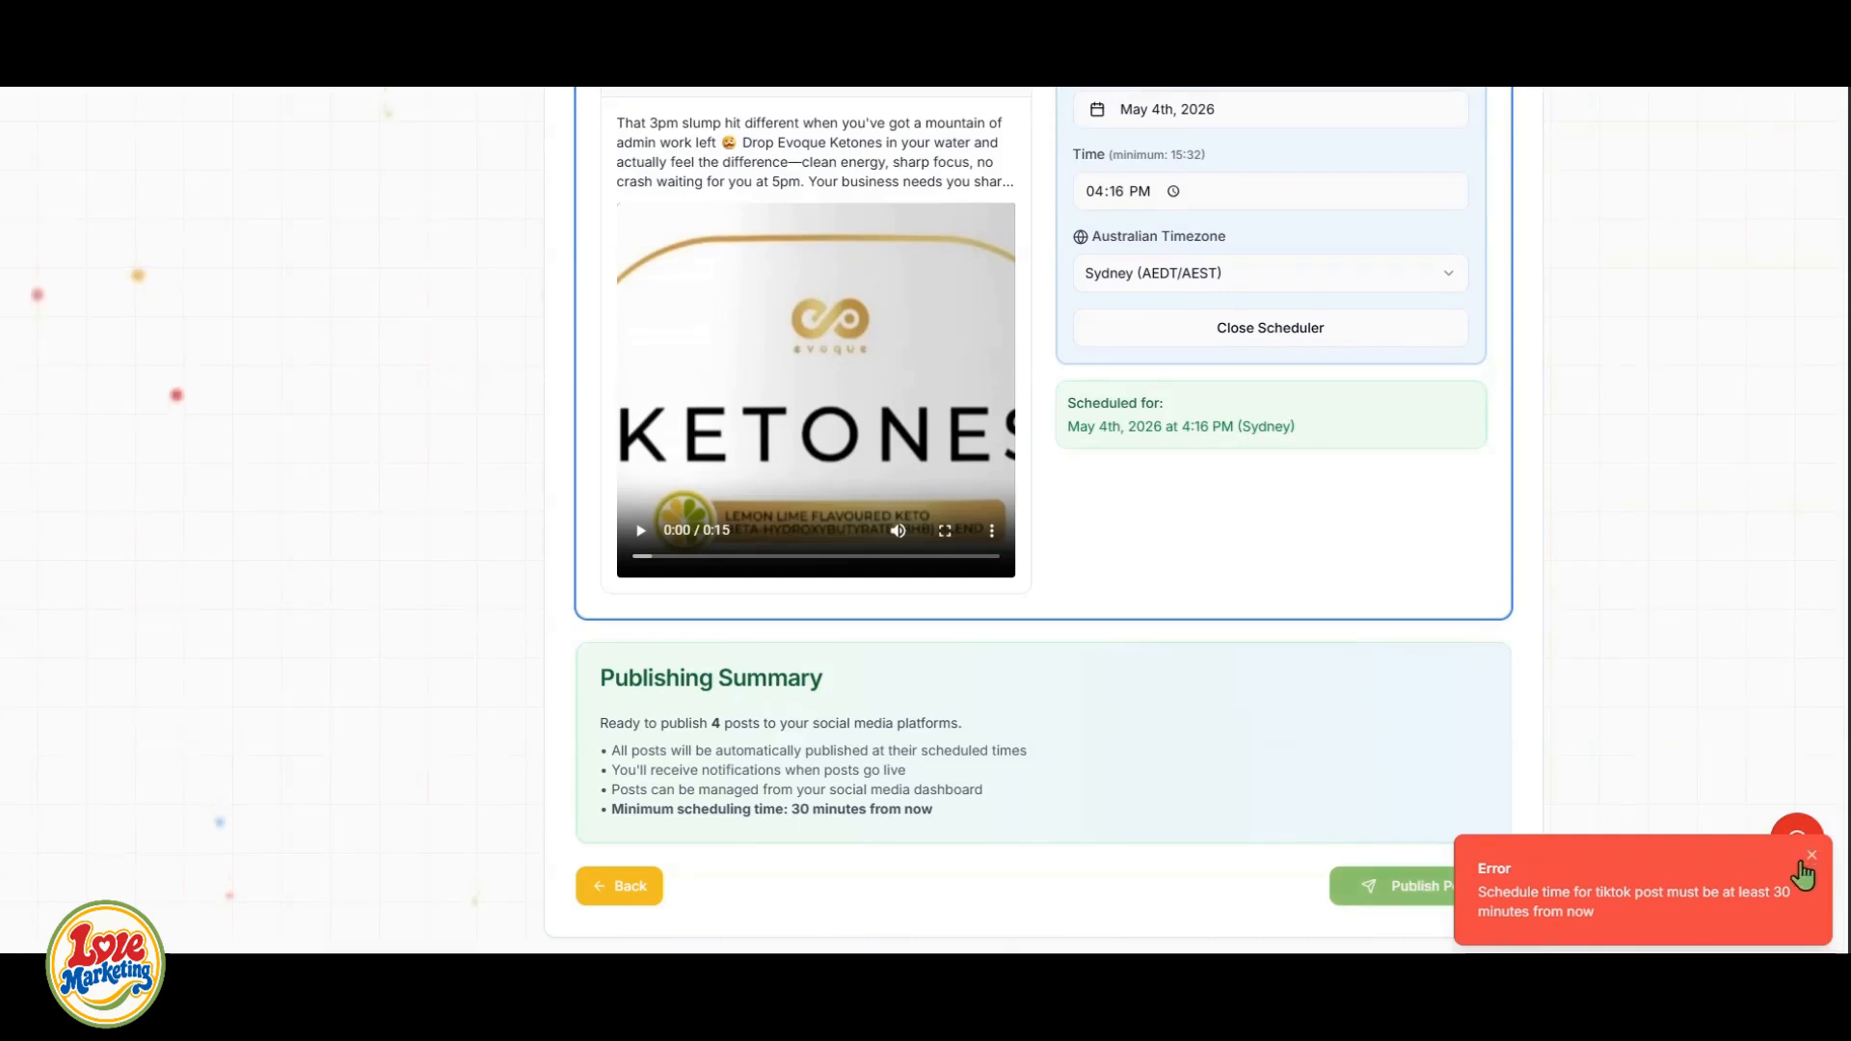
{"action": "left_click", "coordinate": [1812, 856]}
- Set the Facebook post's scheduled time to 4:30 PM and publish the four posts
{"action": "scroll", "coordinate": [1173, 567], "scroll_direction": "up", "scroll_amount": 3}
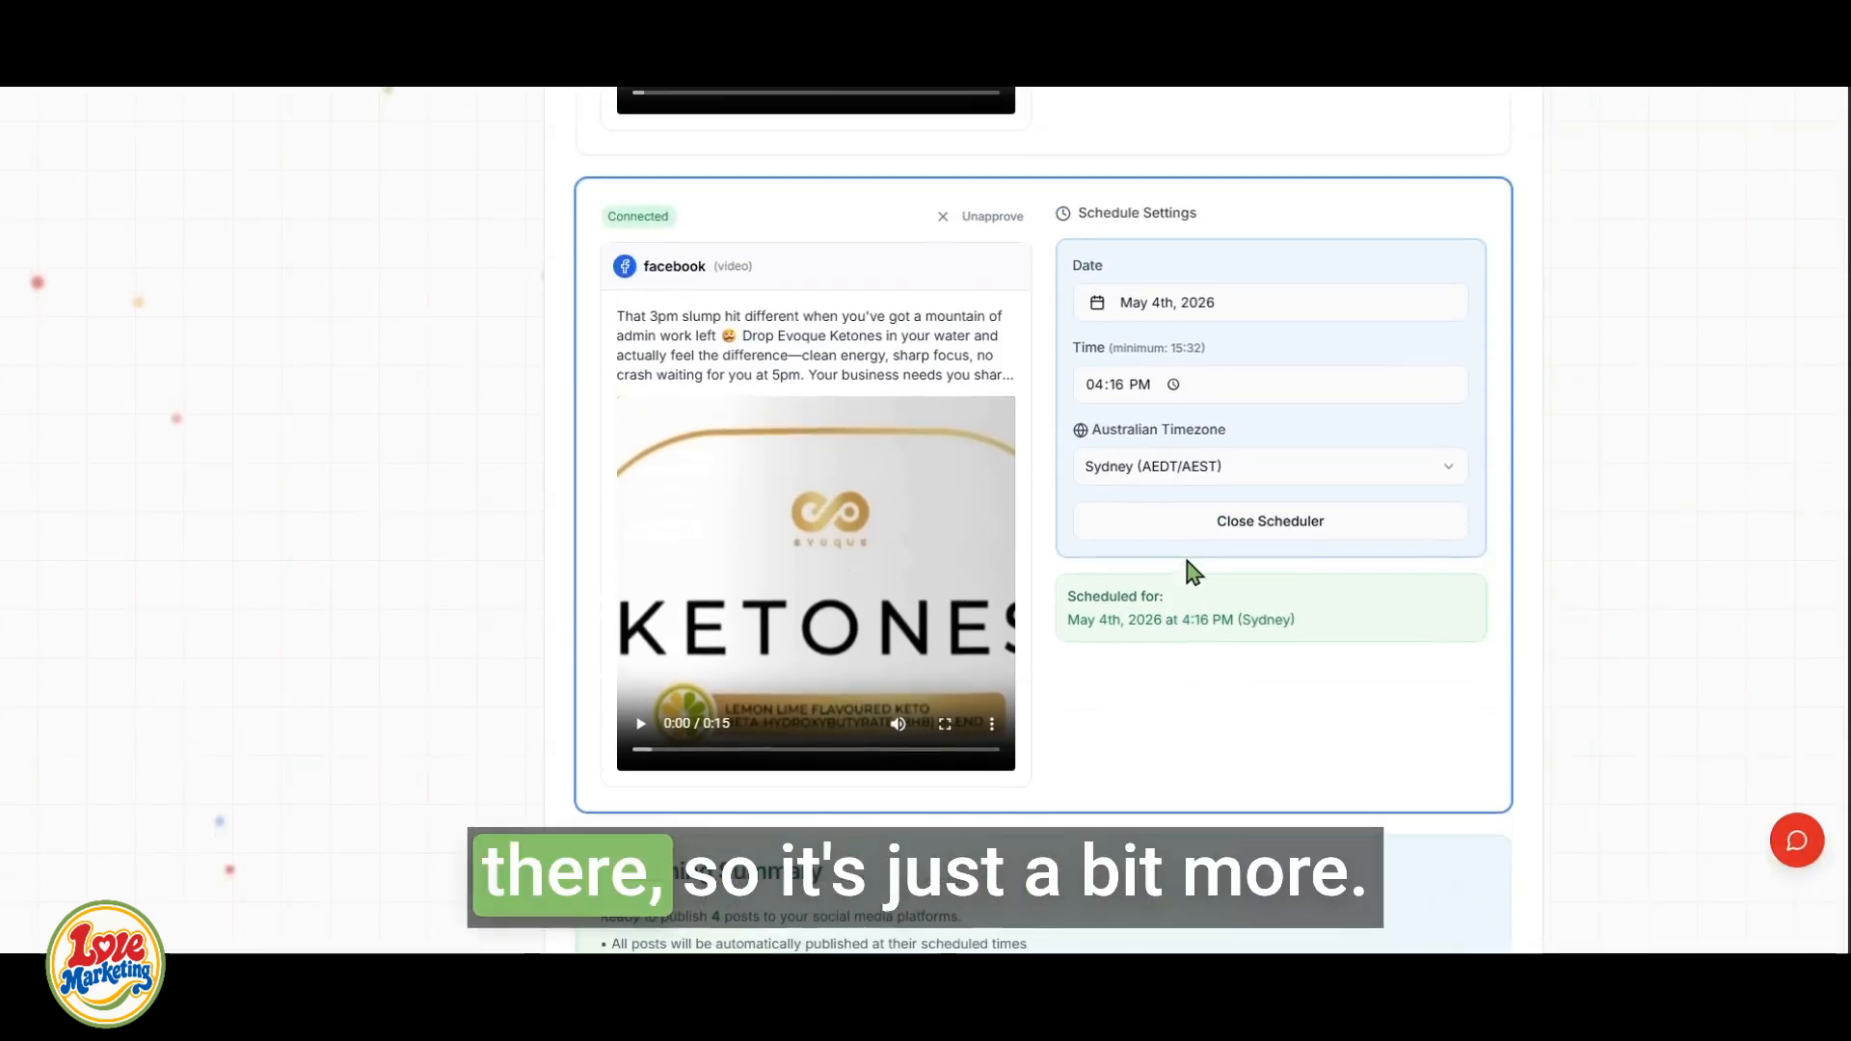
{"action": "left_click", "coordinate": [1118, 386]}
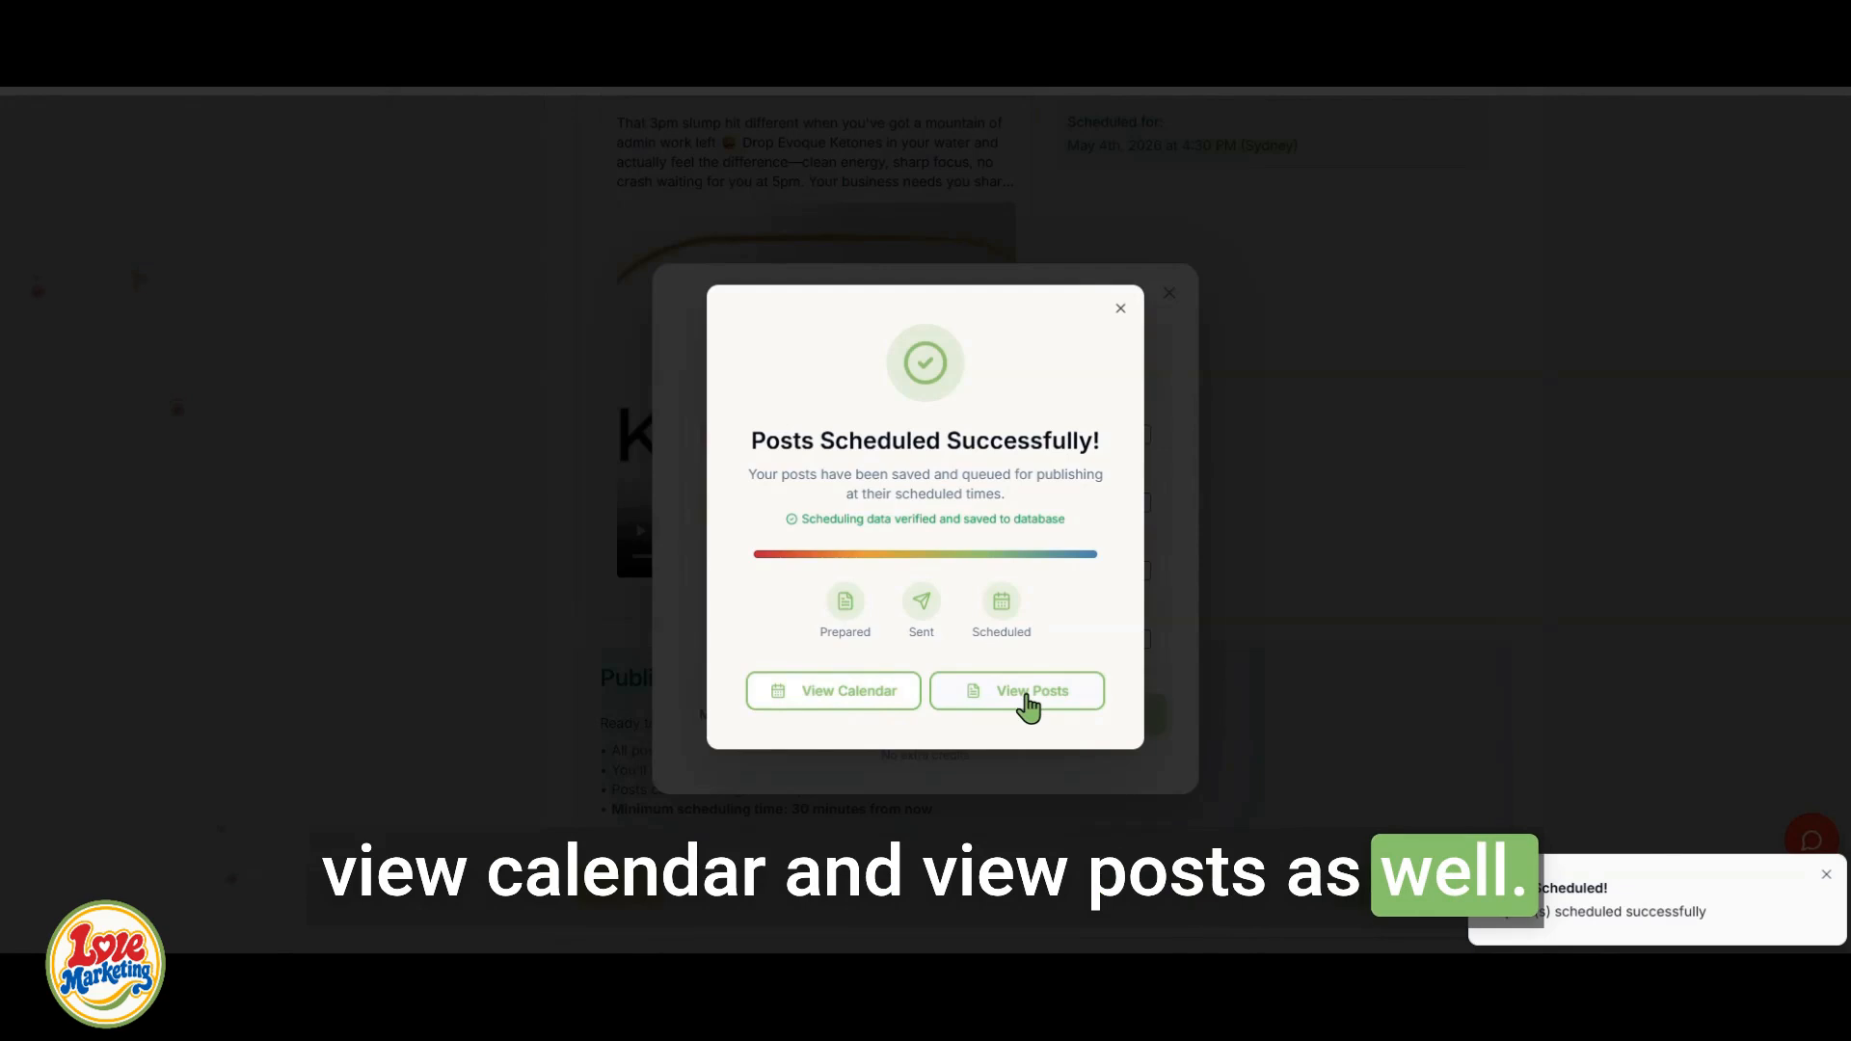
- Select AI Image, AI Blog and AI Email as follow-up content for the scheduled post, and decline the offer without generating
{"action": "left_click", "coordinate": [1119, 309]}
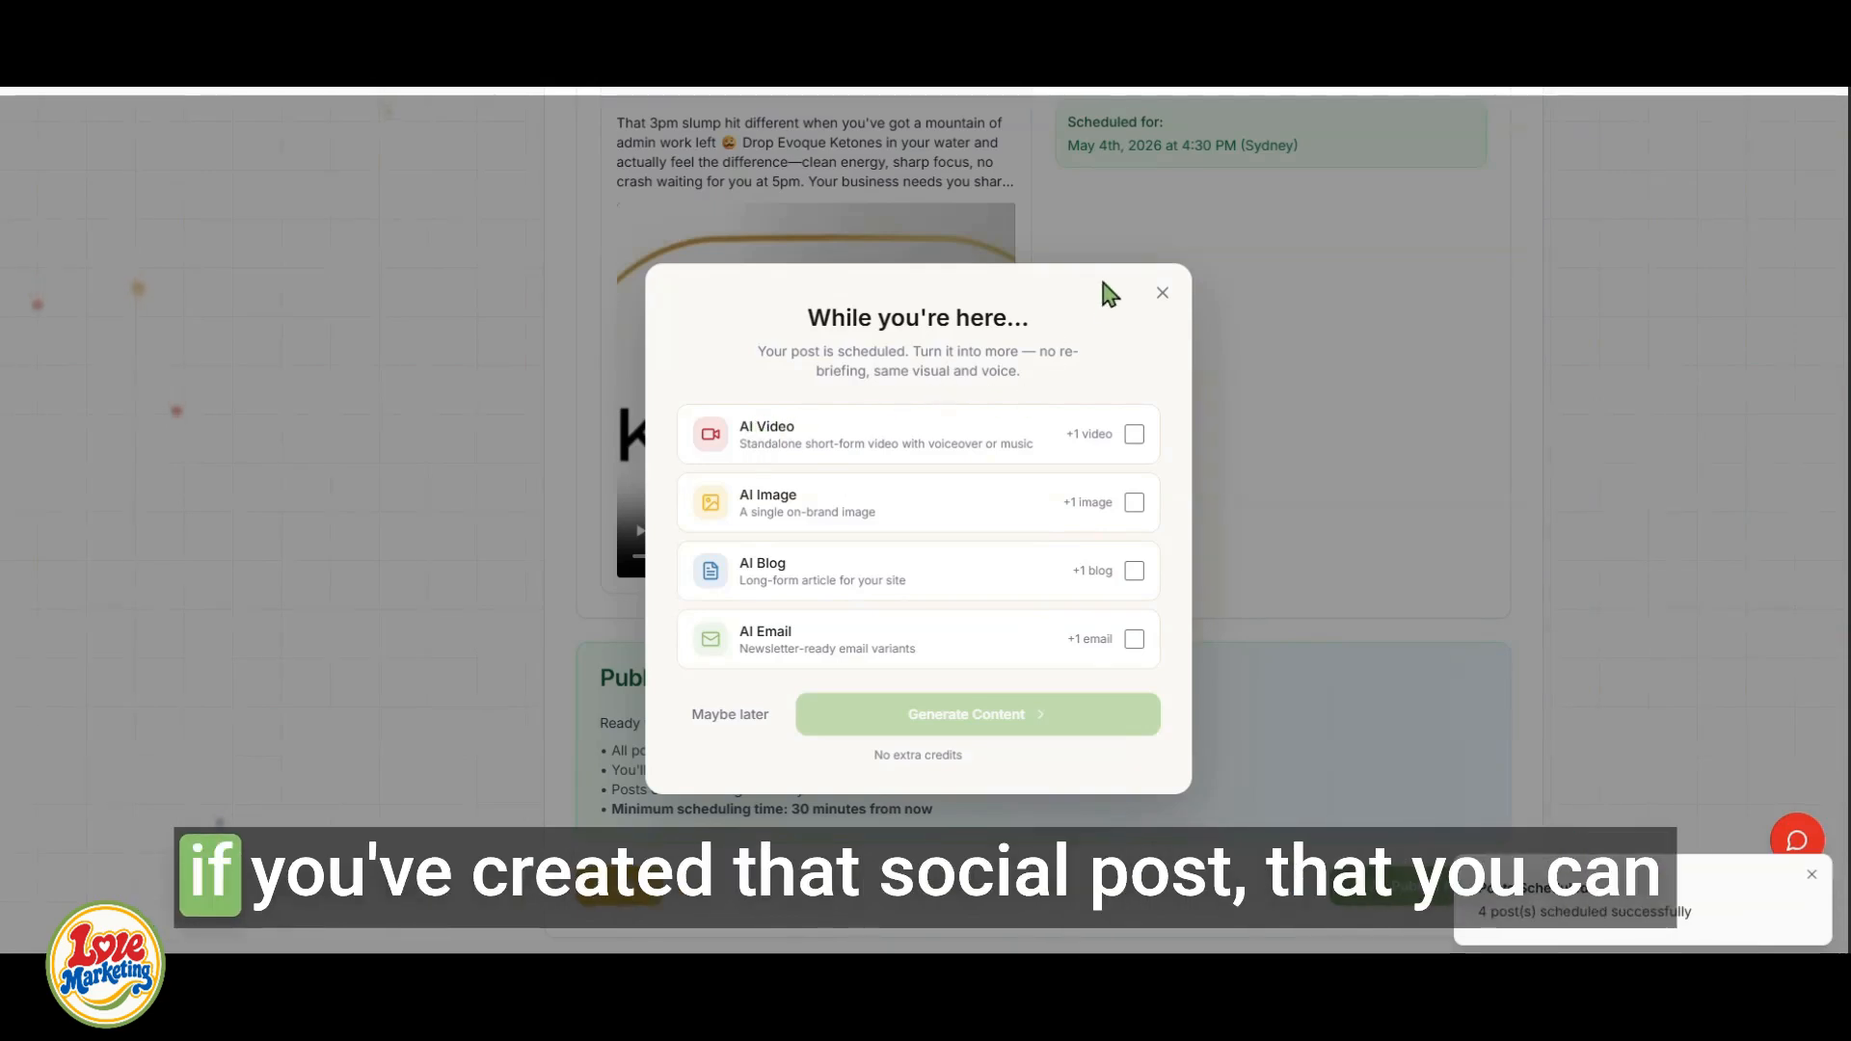
{"action": "left_click", "coordinate": [1134, 571]}
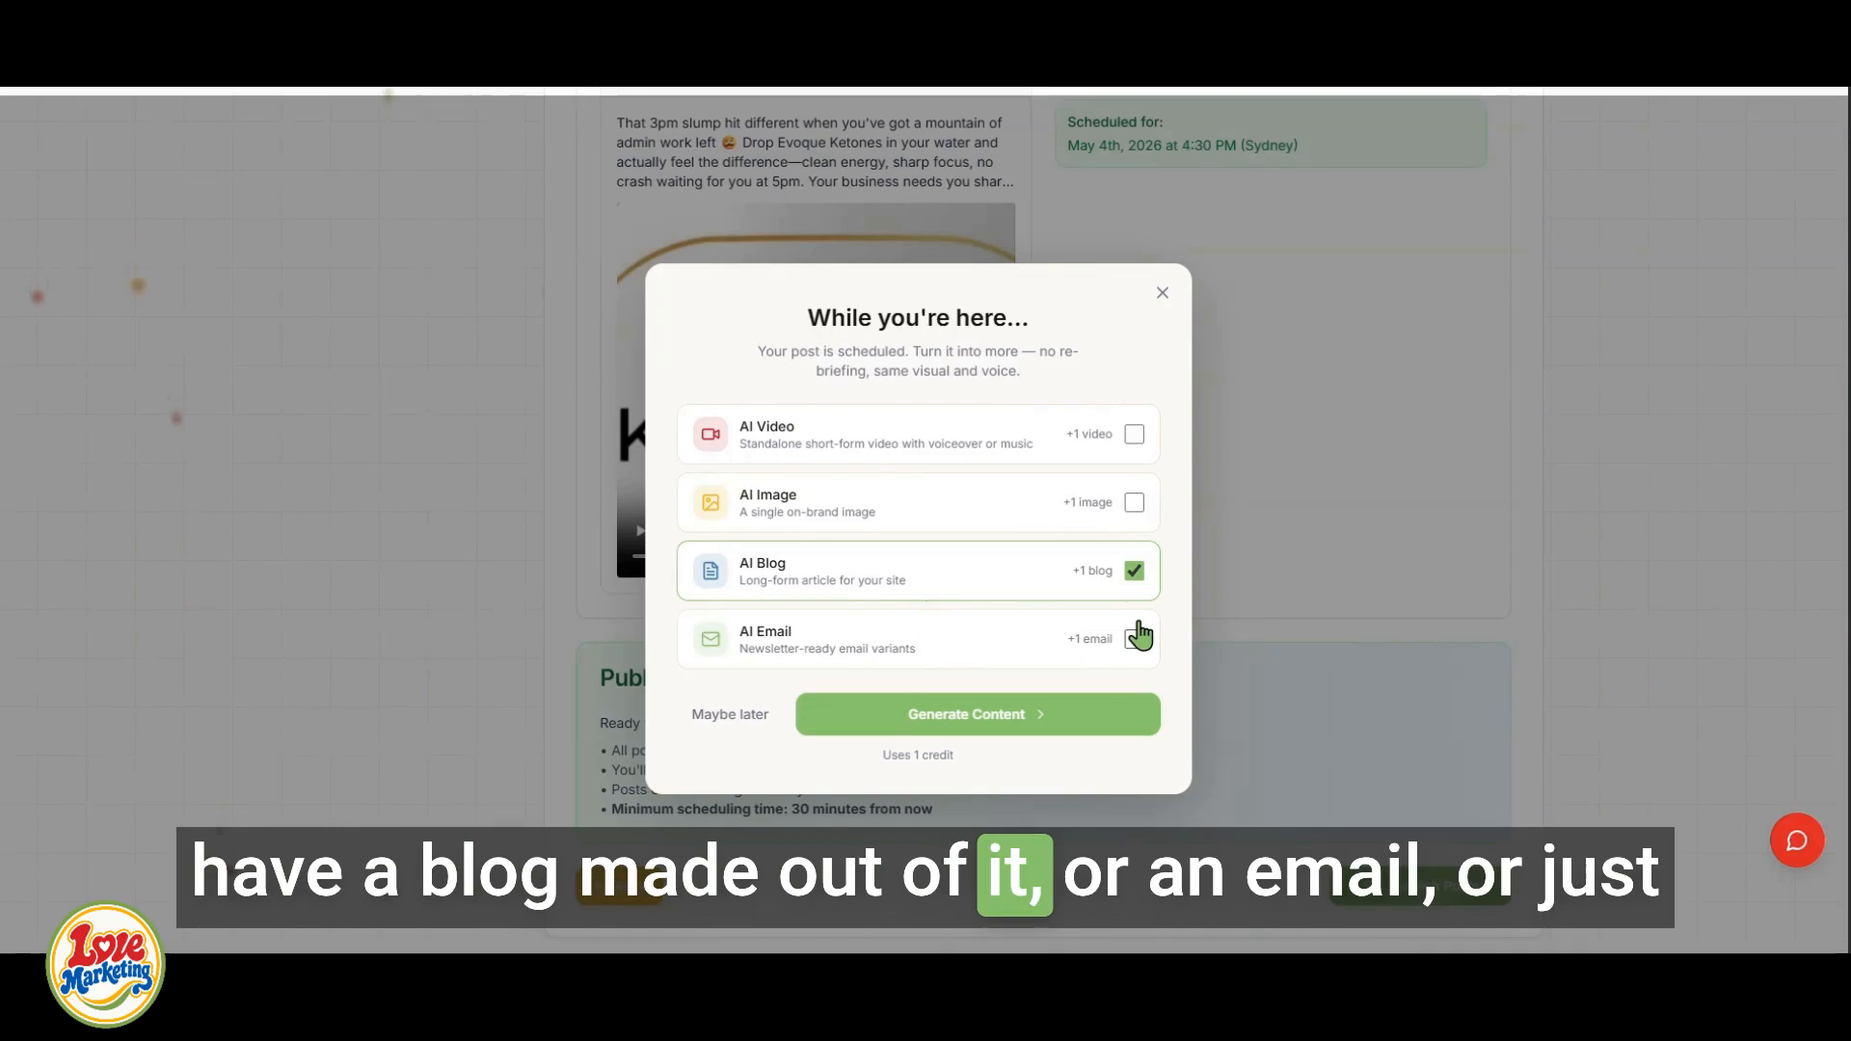
{"action": "left_click", "coordinate": [1135, 502]}
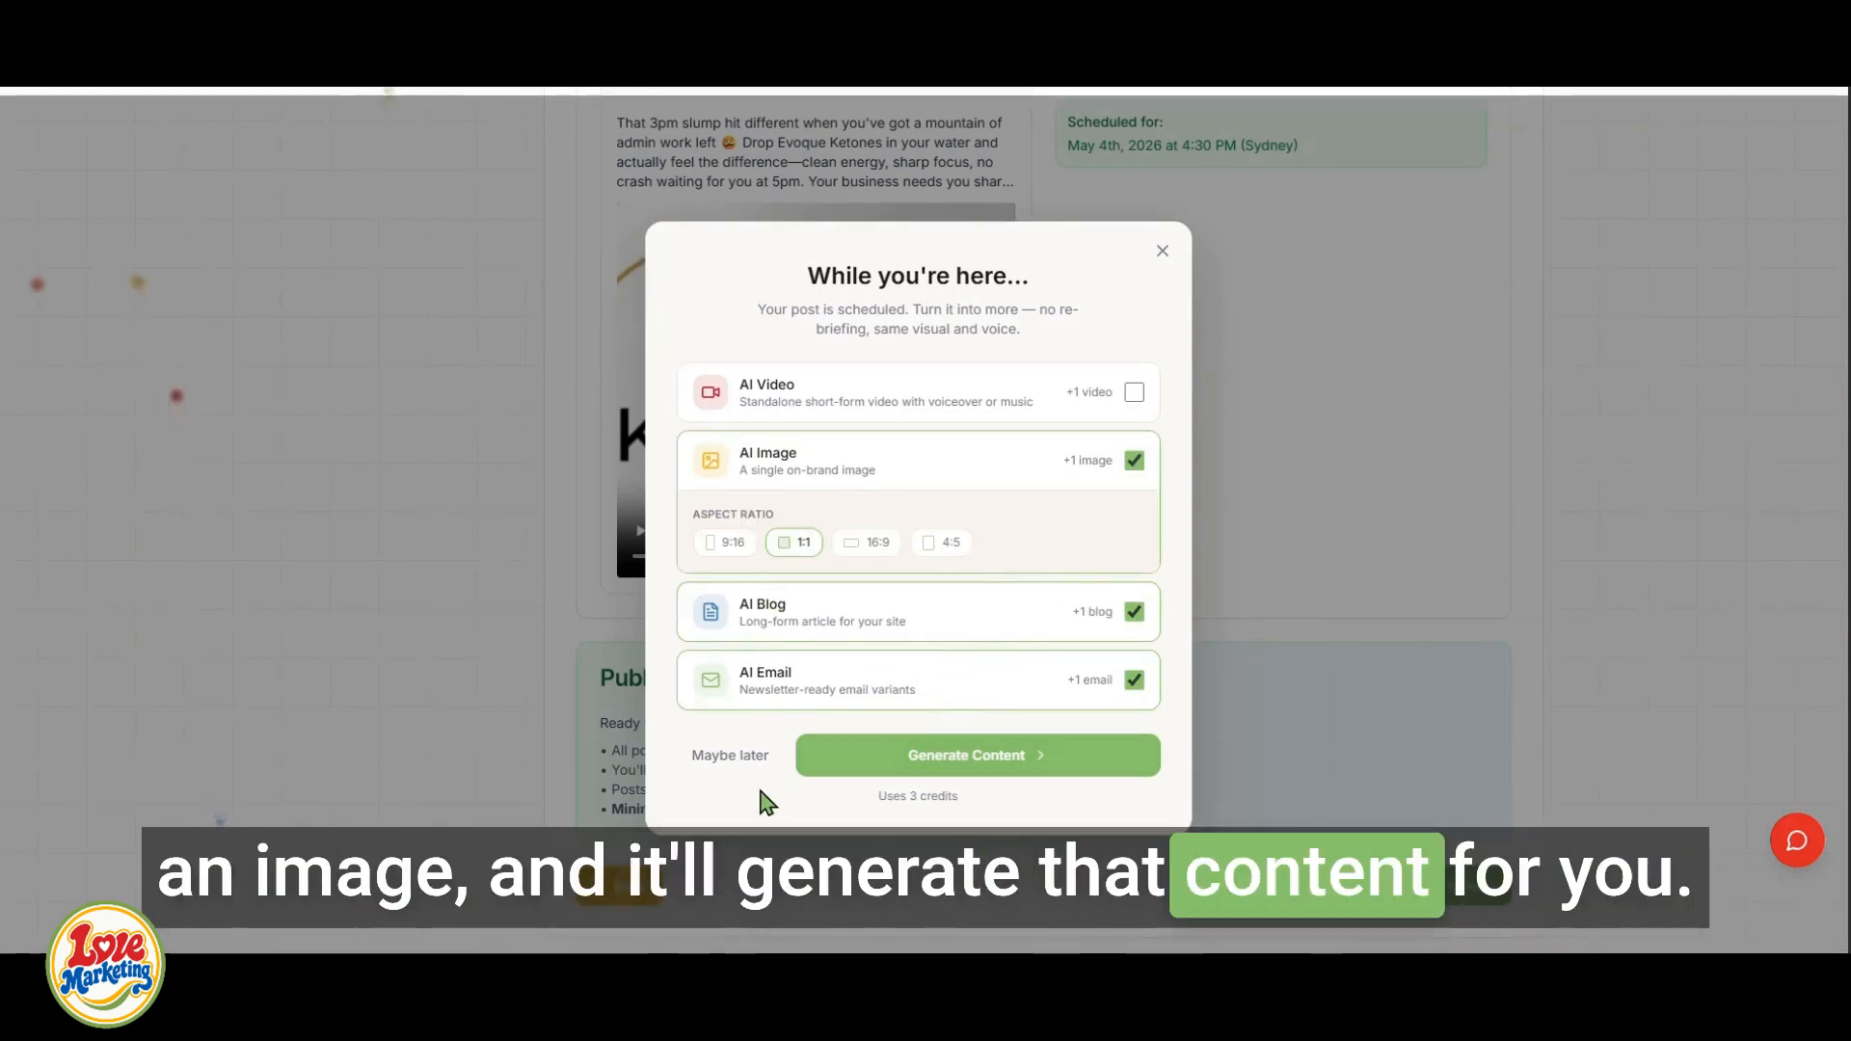
{"action": "left_click", "coordinate": [735, 757]}
- View the marketing calendar and examine the status of Monday 4 May's draft and scheduled posts for each platform
{"action": "left_click", "coordinate": [860, 683]}
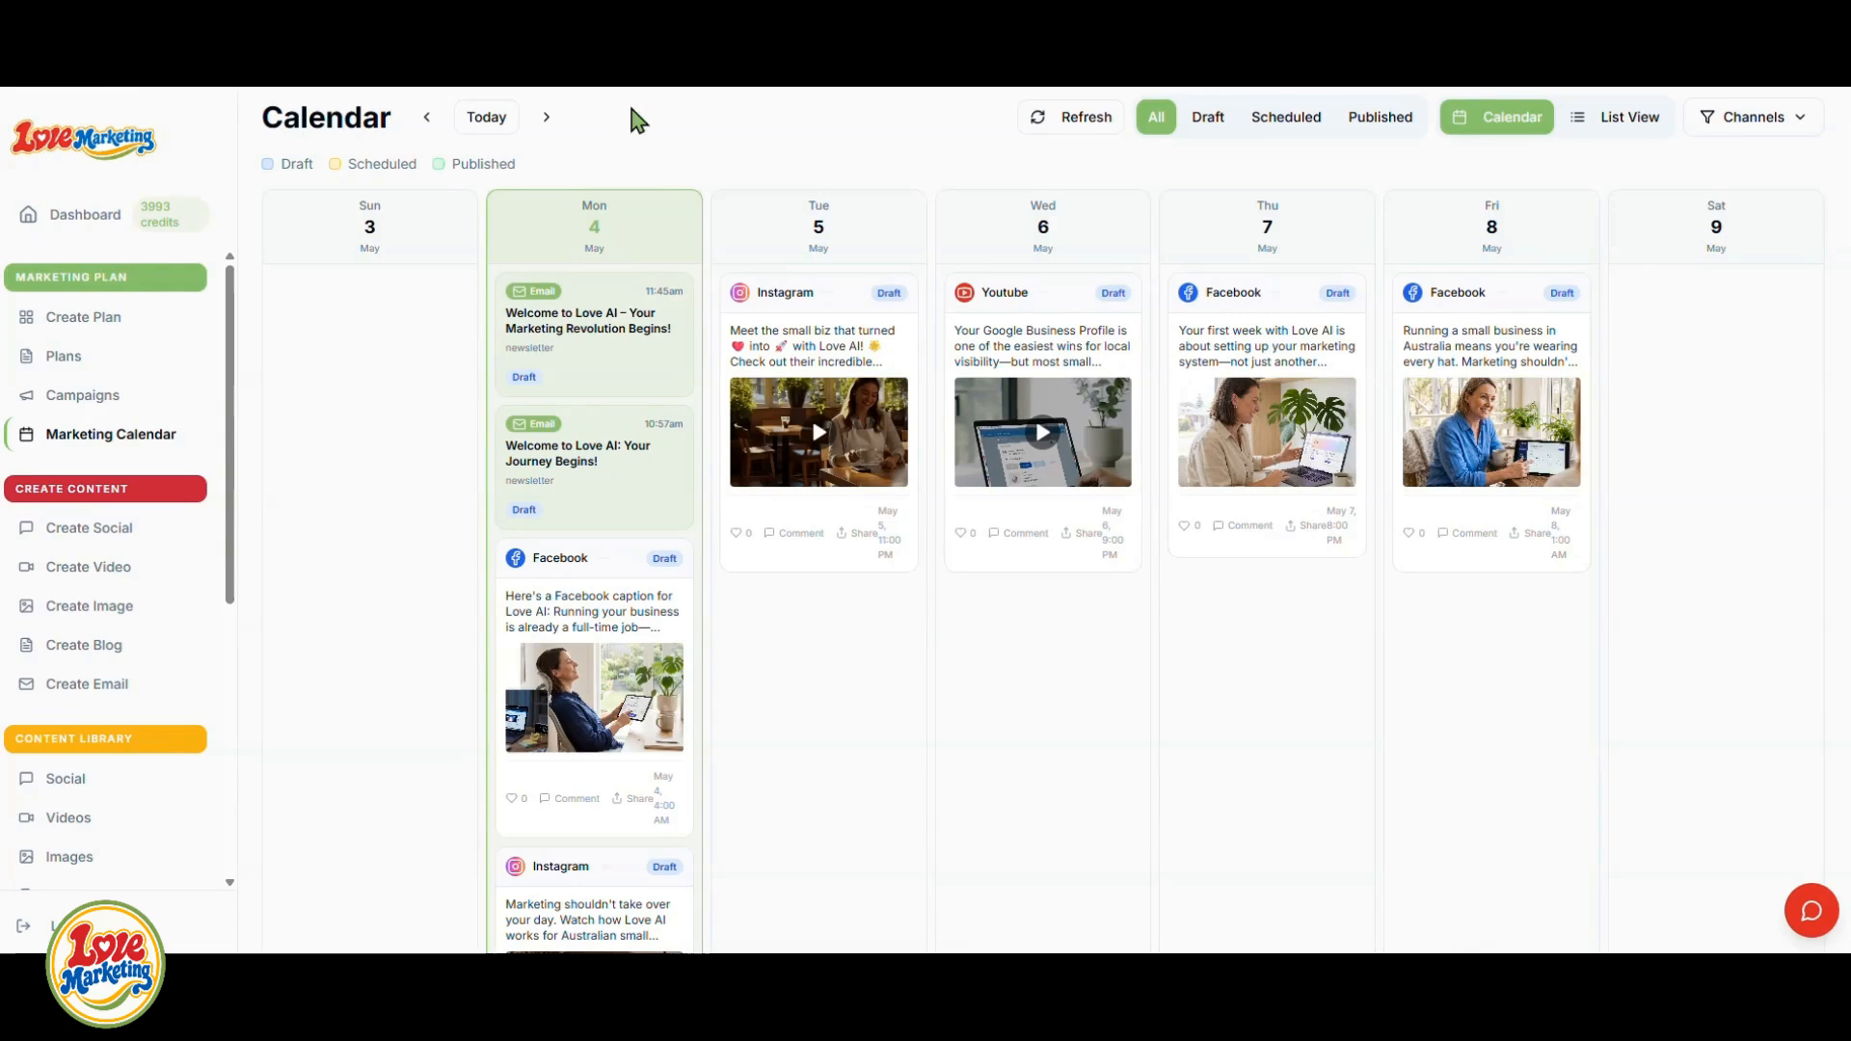
{"action": "scroll", "coordinate": [569, 237], "scroll_direction": "down", "scroll_amount": 8}
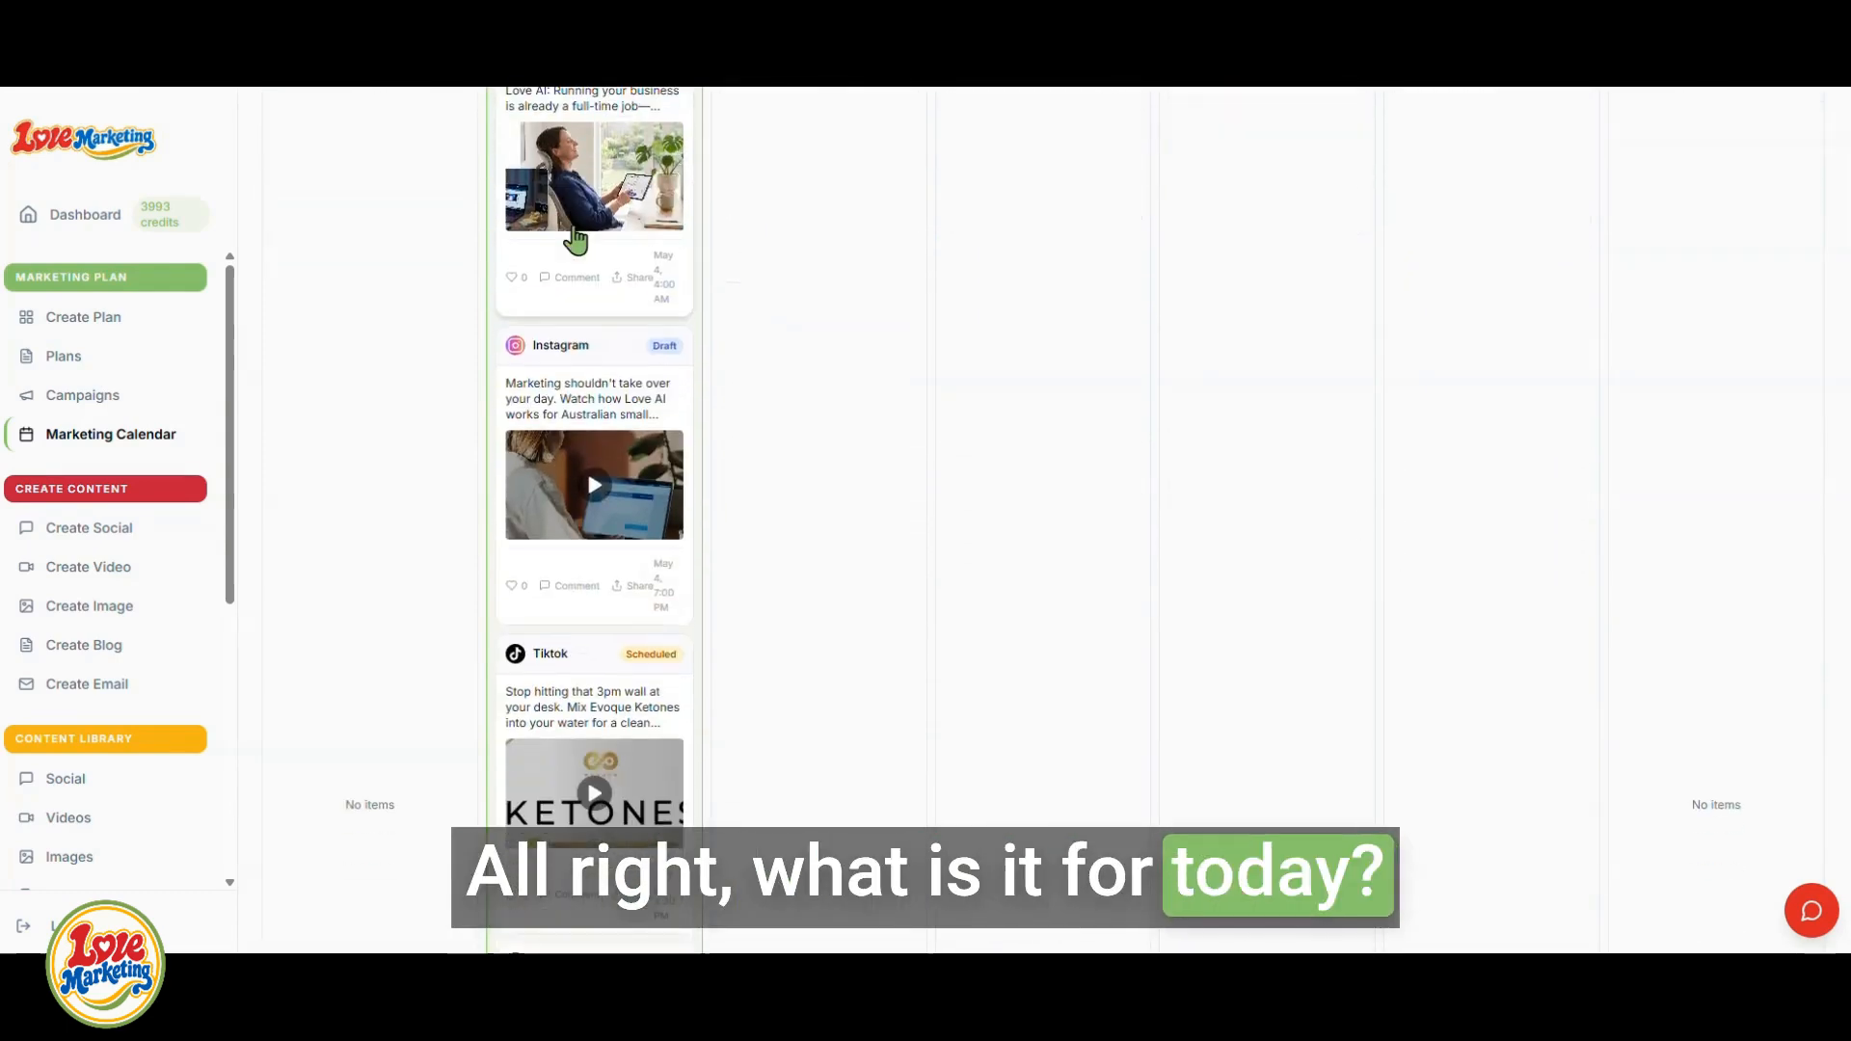
{"action": "scroll", "coordinate": [575, 238], "scroll_direction": "down", "scroll_amount": 2}
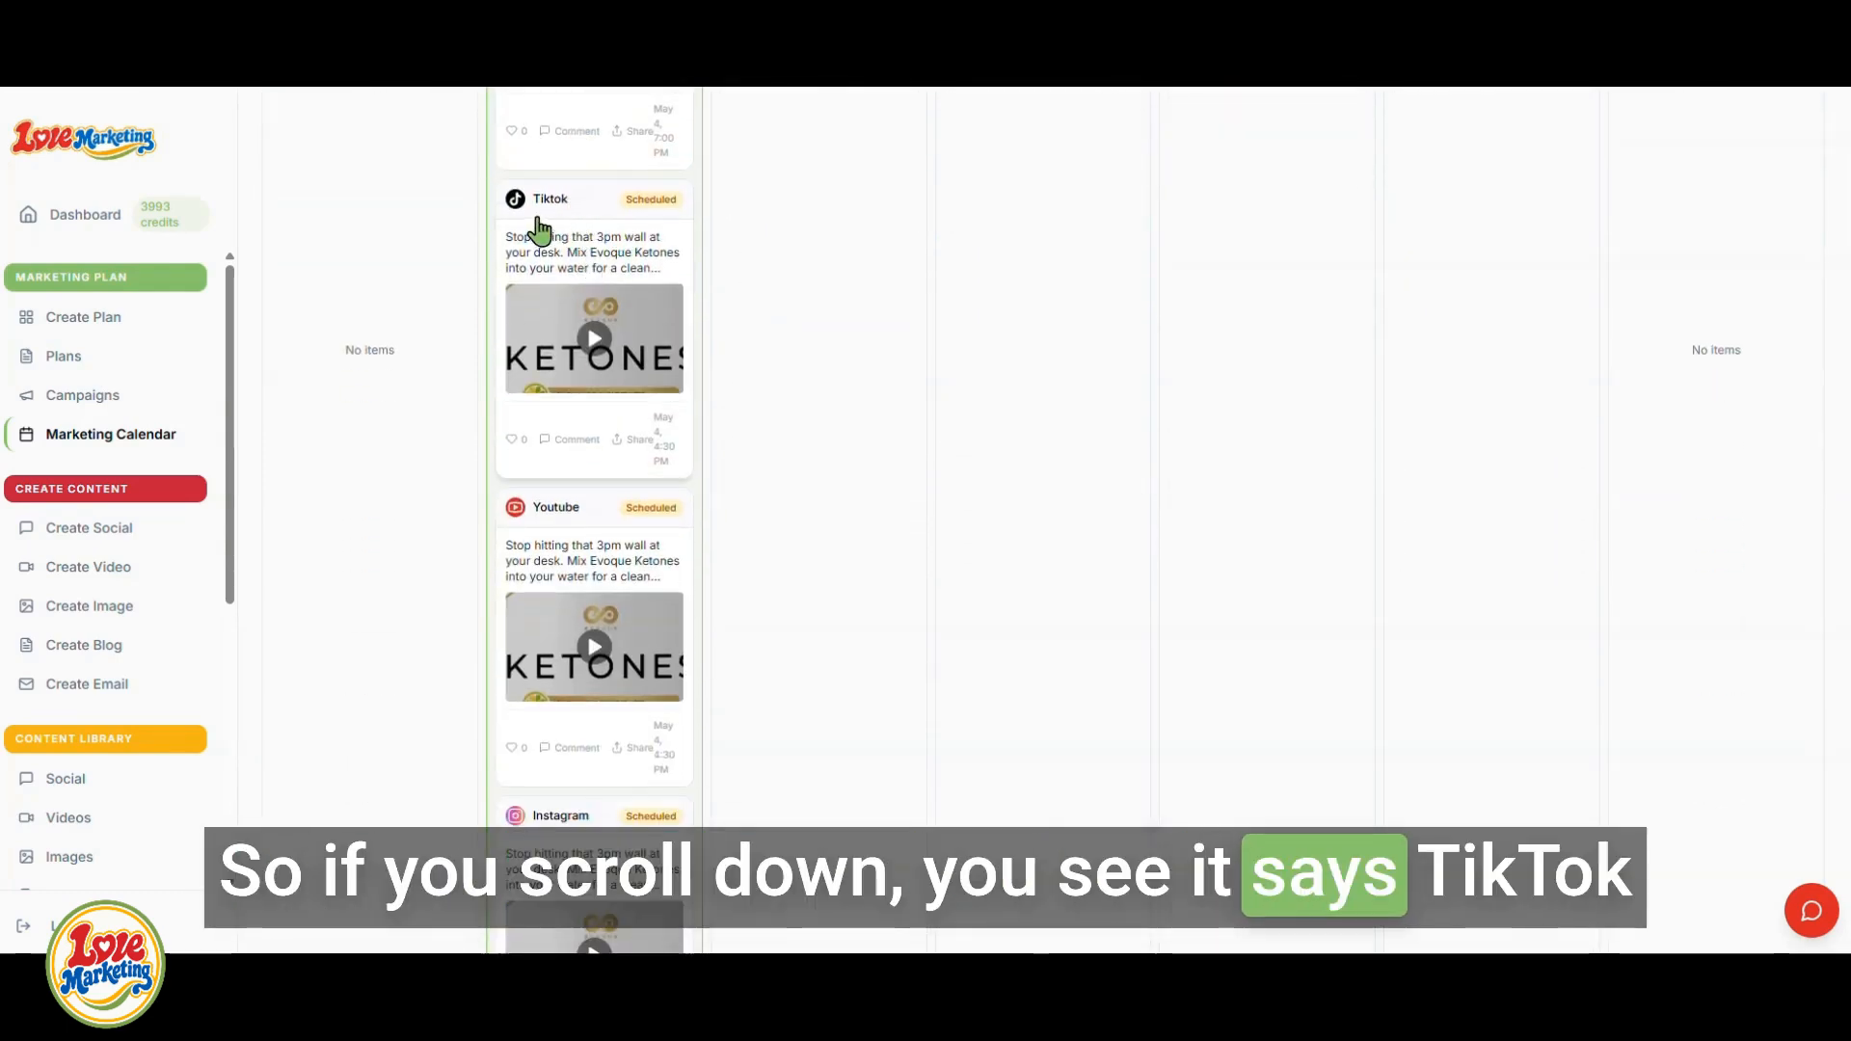
{"action": "scroll", "coordinate": [587, 512], "scroll_direction": "down", "scroll_amount": 3}
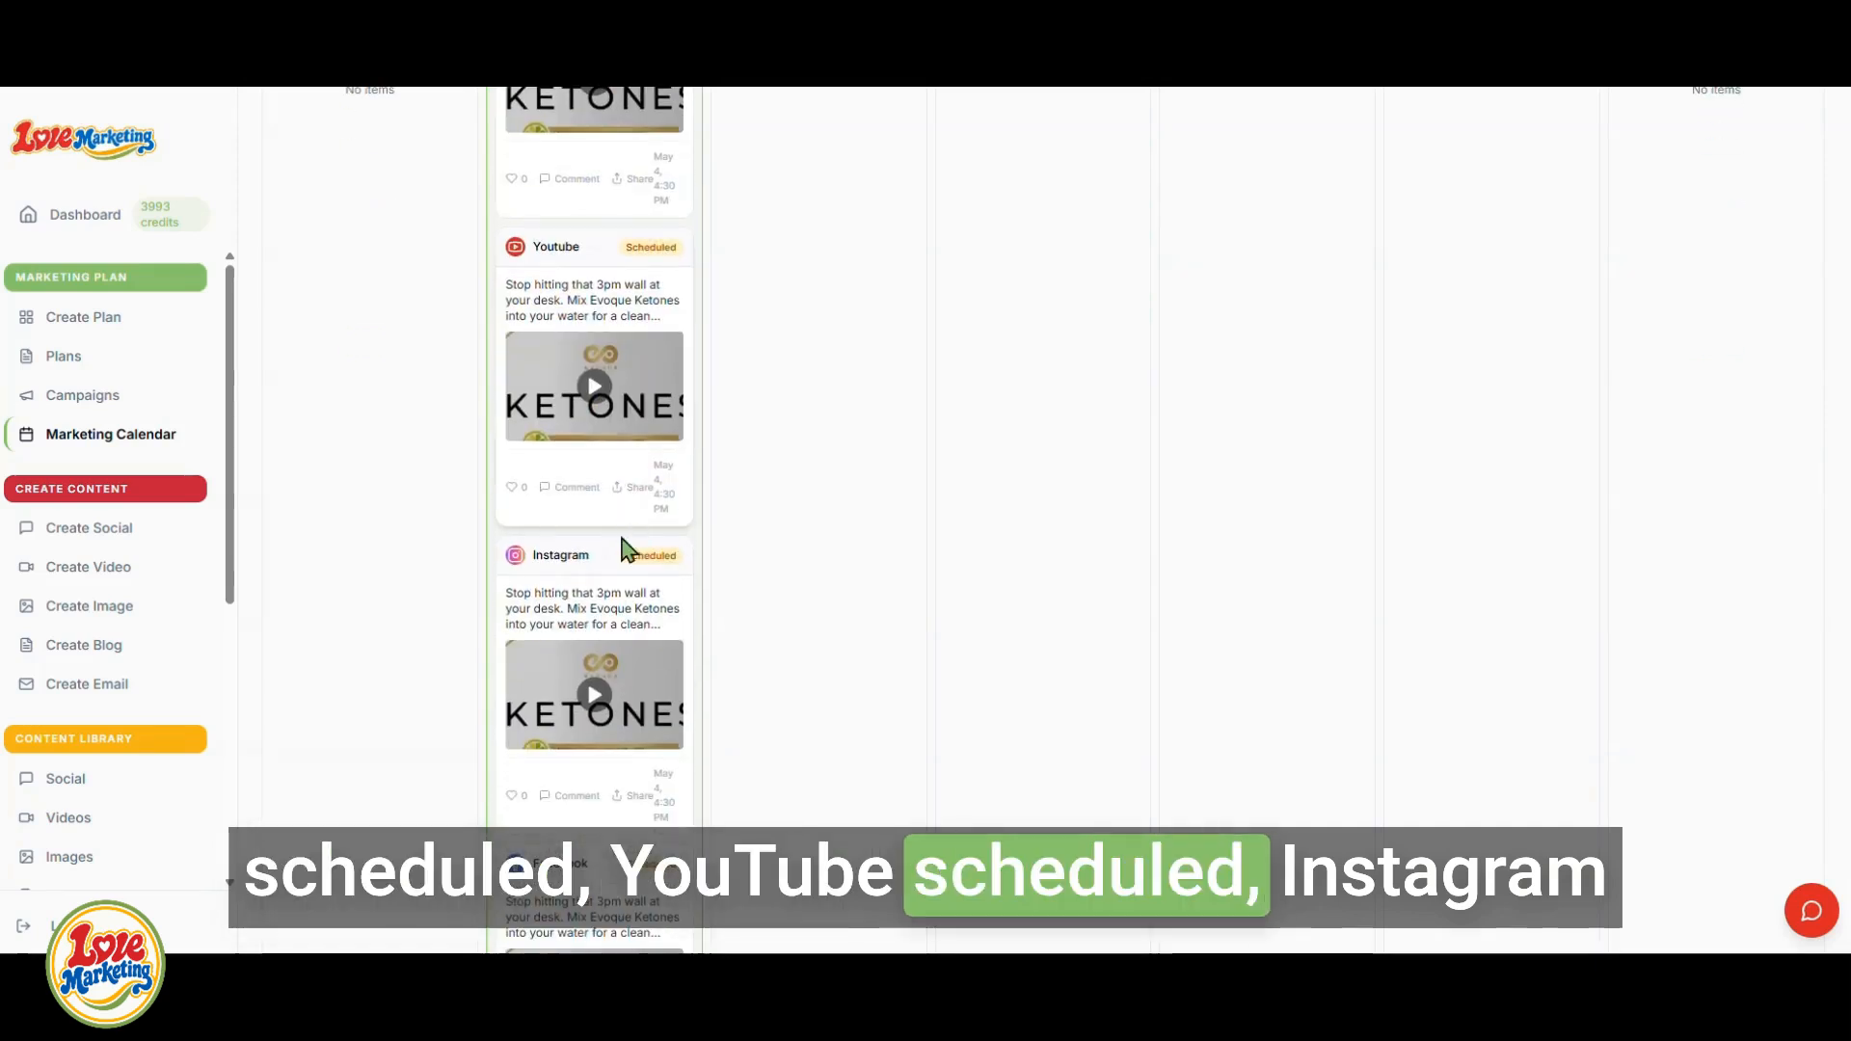
{"action": "scroll", "coordinate": [647, 561], "scroll_direction": "down", "scroll_amount": 2}
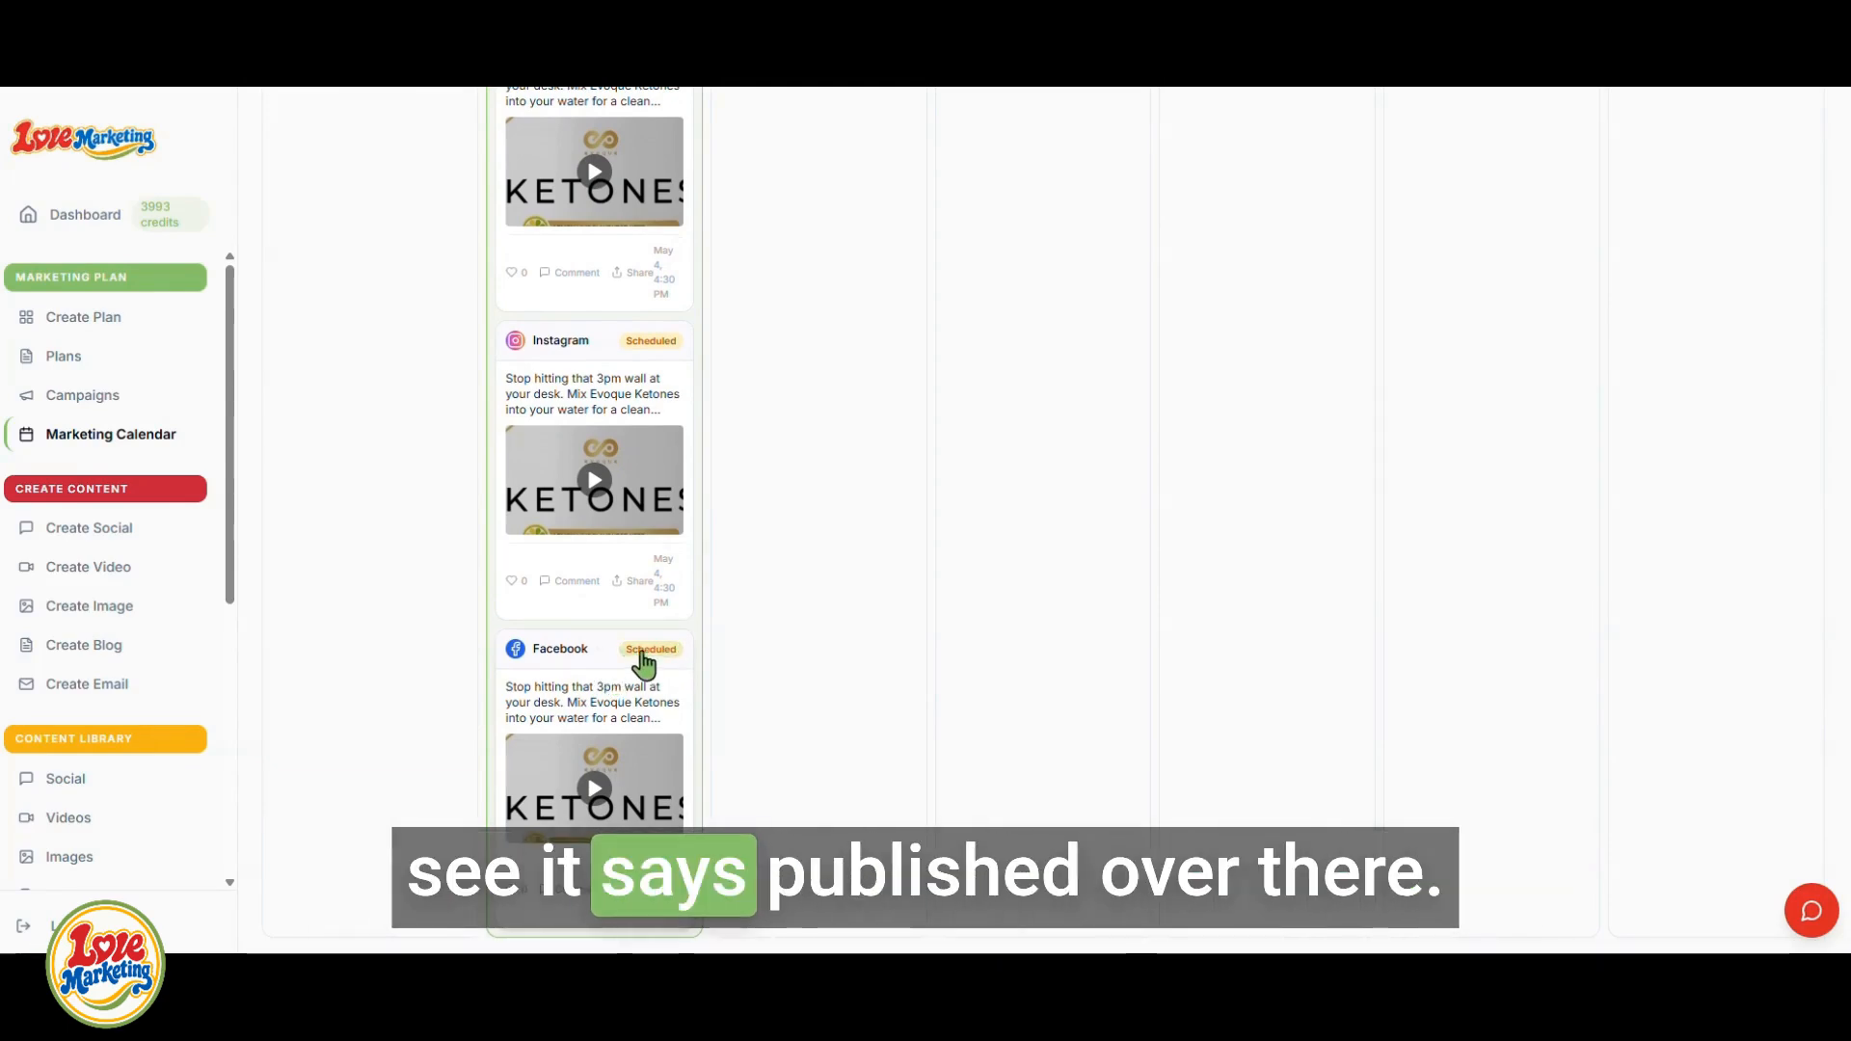
{"action": "scroll", "coordinate": [599, 661], "scroll_direction": "up", "scroll_amount": 10}
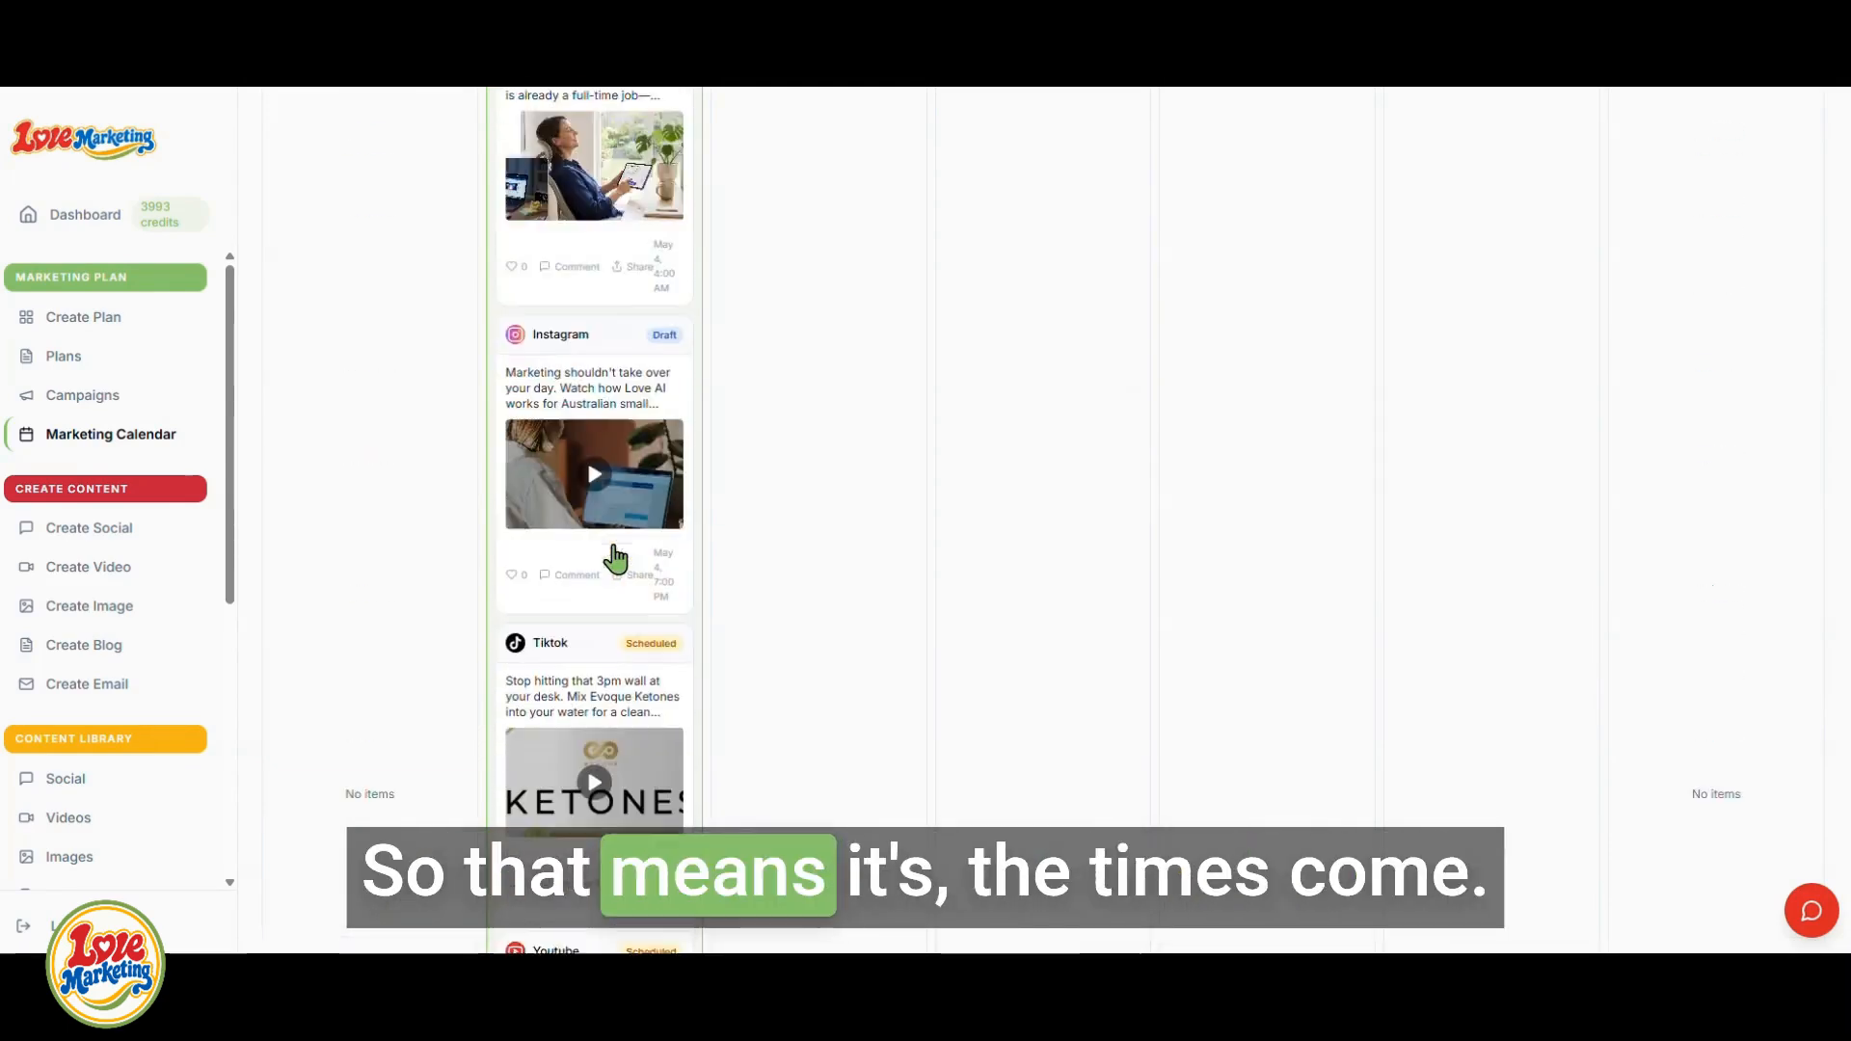
{"action": "scroll", "coordinate": [567, 477], "scroll_direction": "up", "scroll_amount": 3}
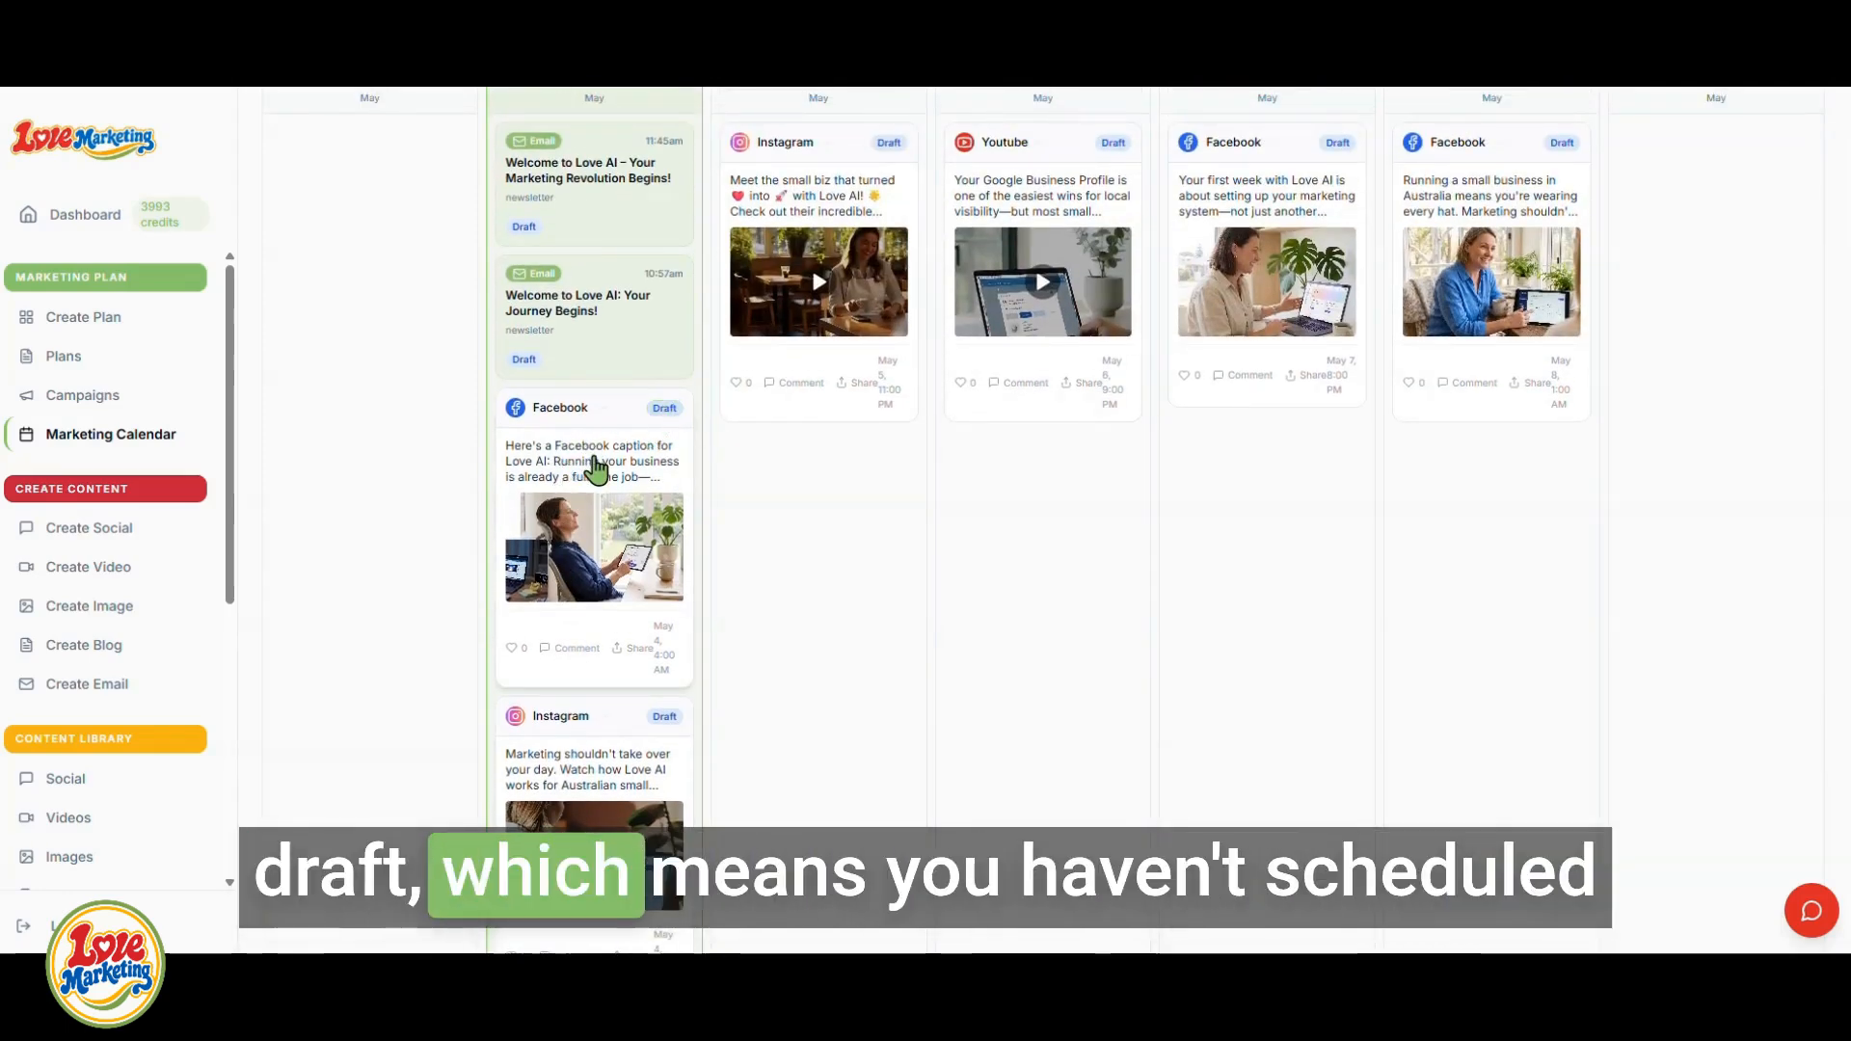
{"action": "scroll", "coordinate": [597, 470], "scroll_direction": "down", "scroll_amount": 1}
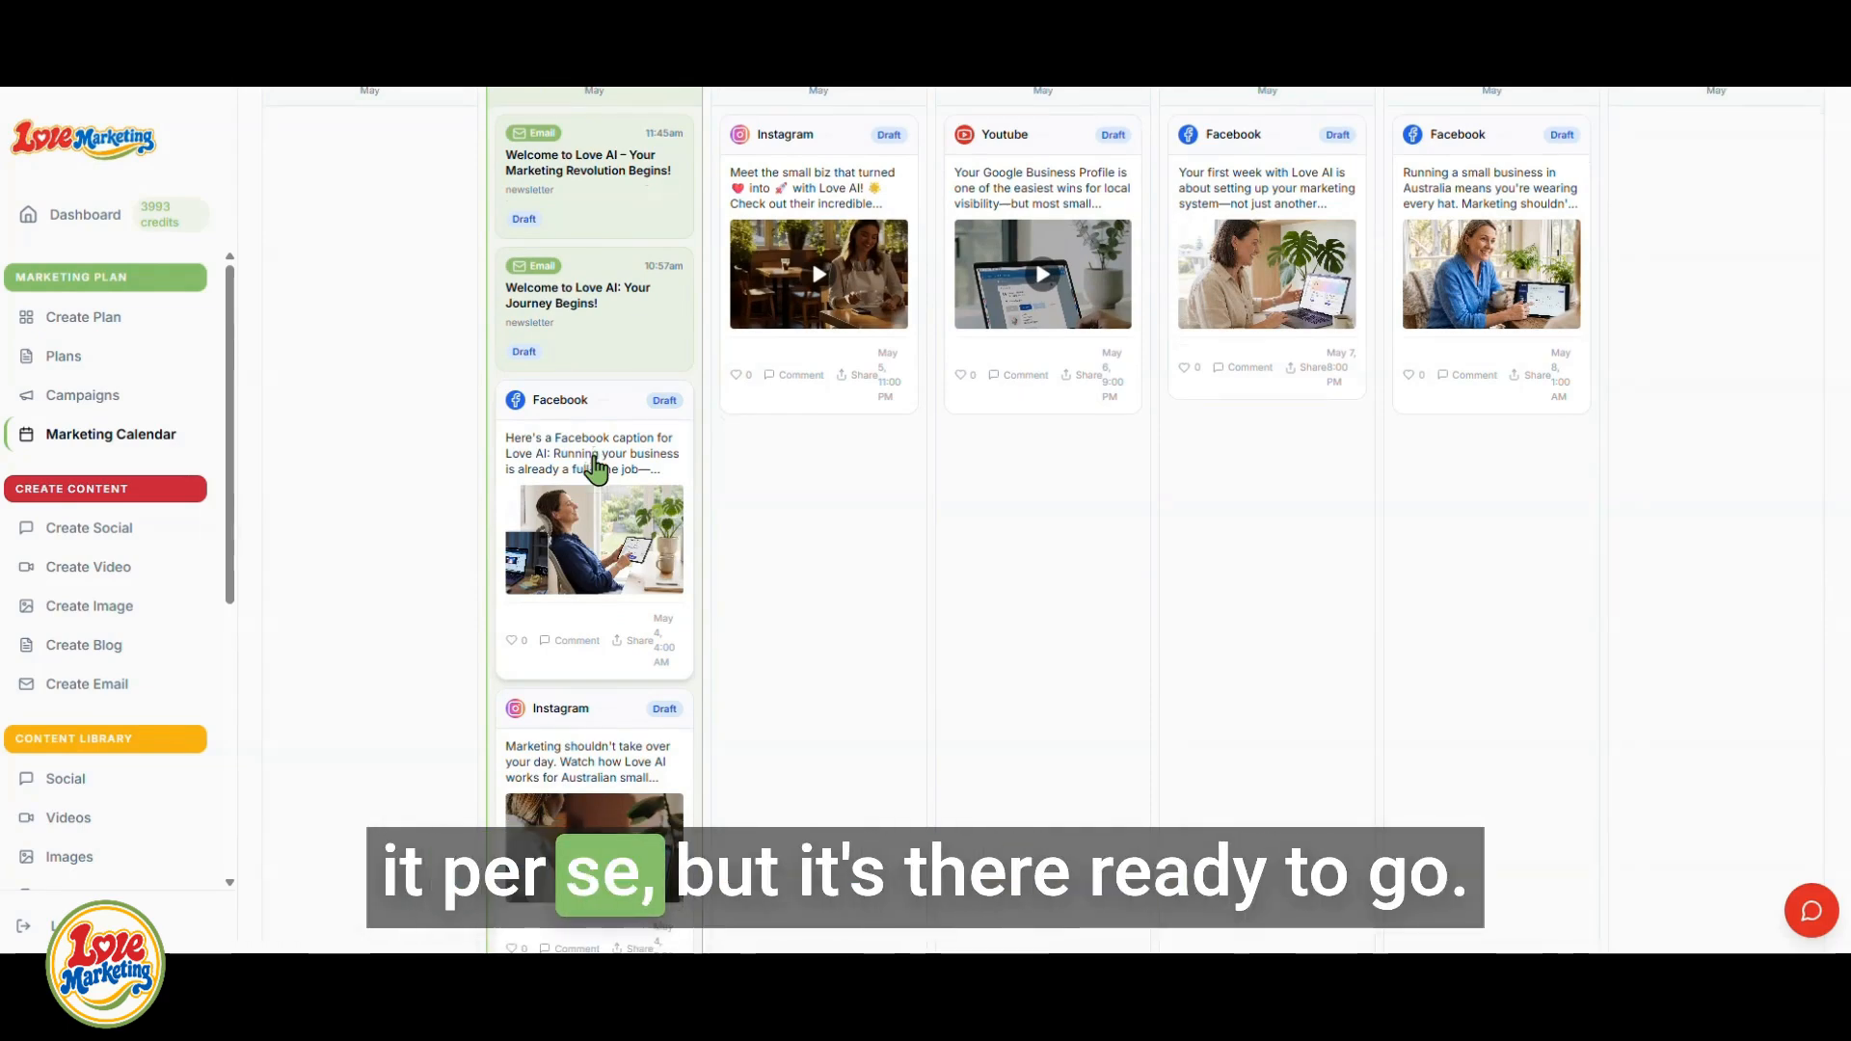
{"action": "scroll", "coordinate": [597, 469], "scroll_direction": "down", "scroll_amount": 4}
{"action": "scroll", "coordinate": [597, 467], "scroll_direction": "up", "scroll_amount": 5}
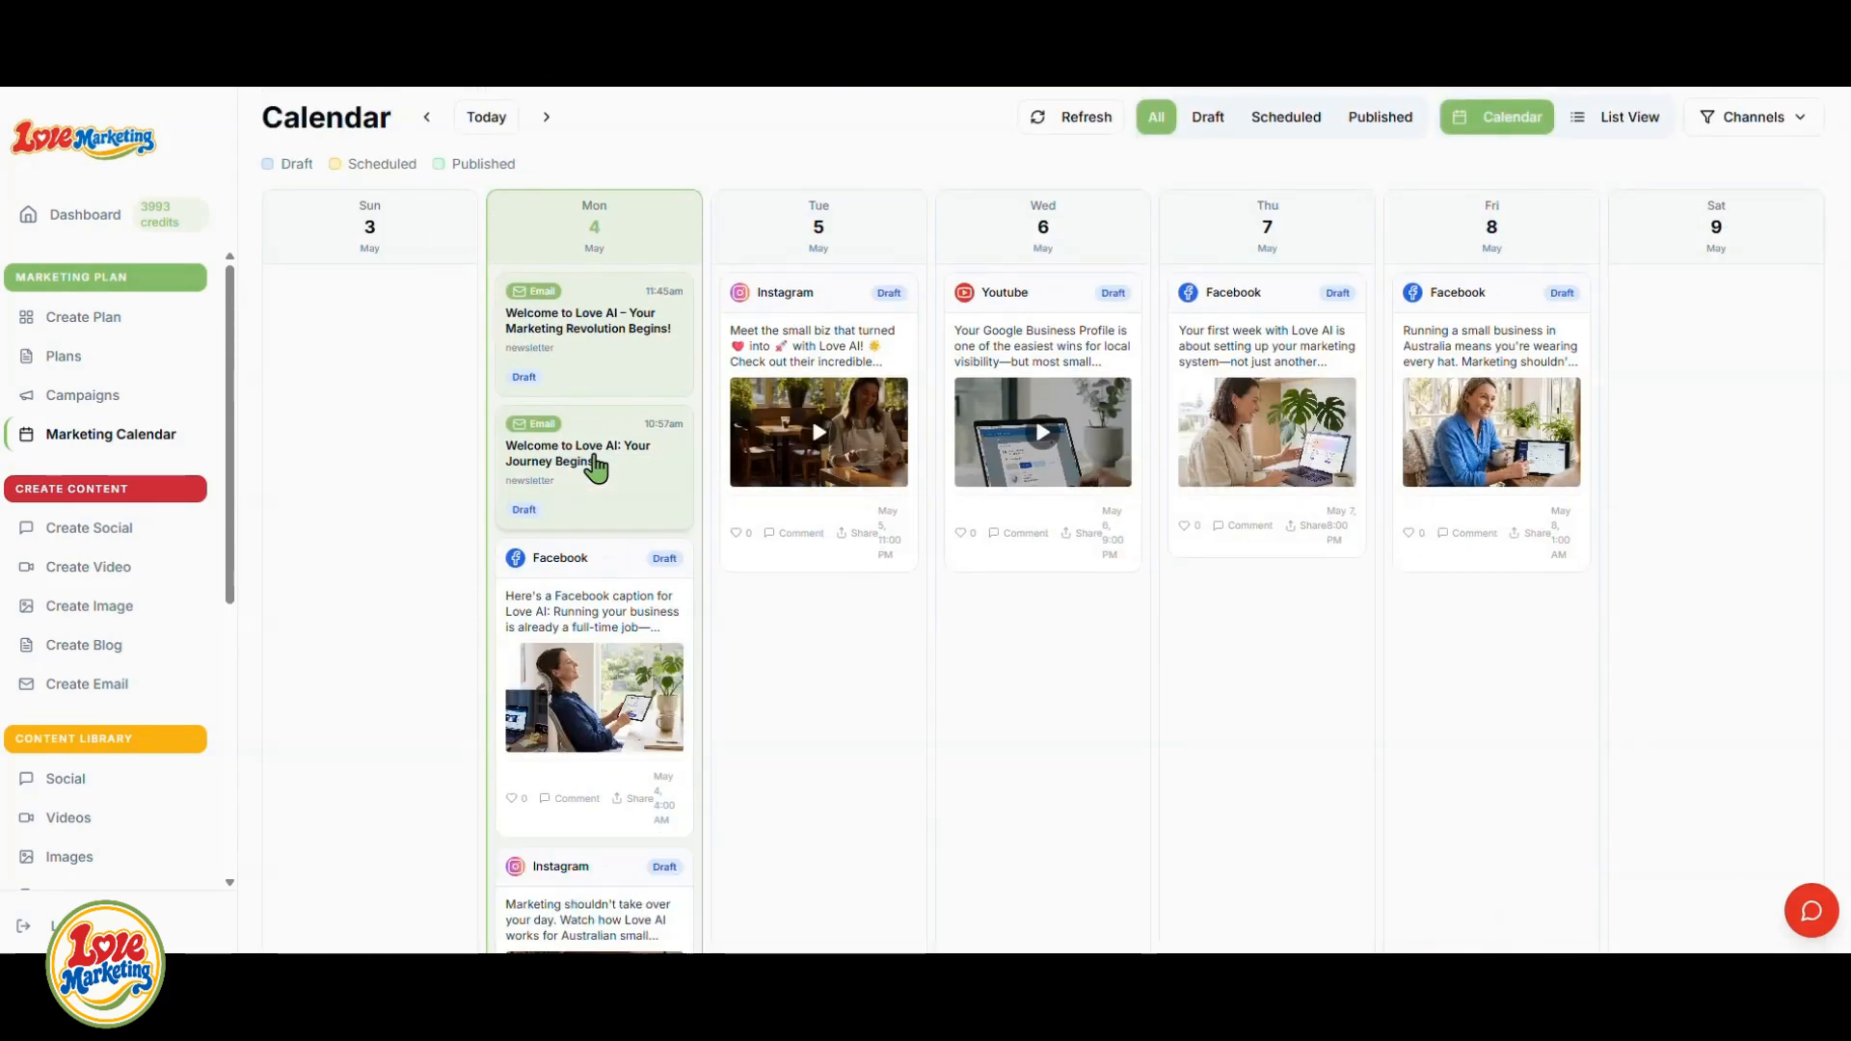